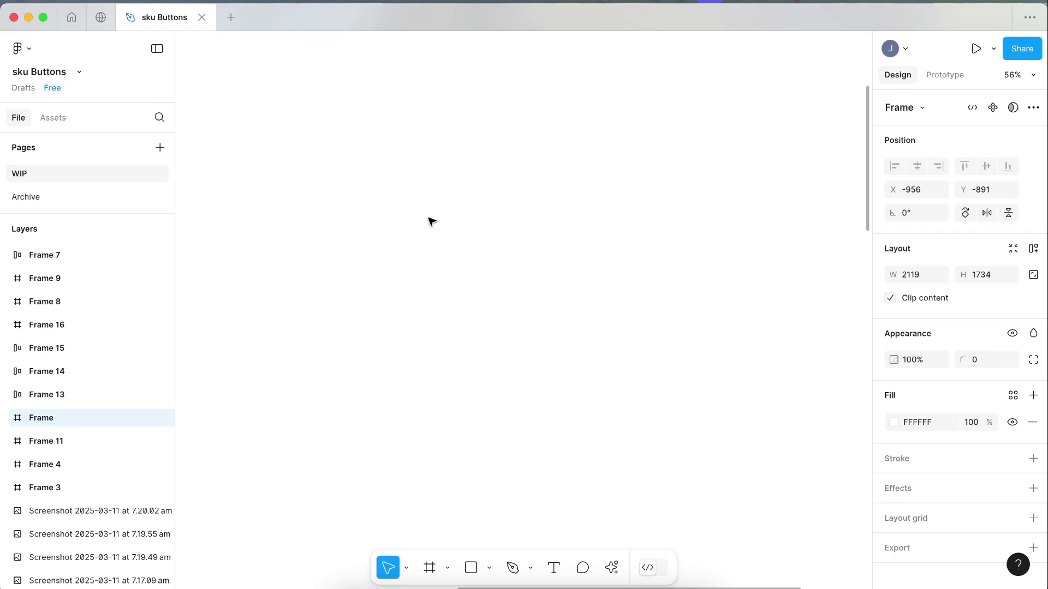
# Step: Add a 'Contact' text layer inside the frame and set its font size to 18
pyautogui.press('t')
pyautogui.click(462, 198)
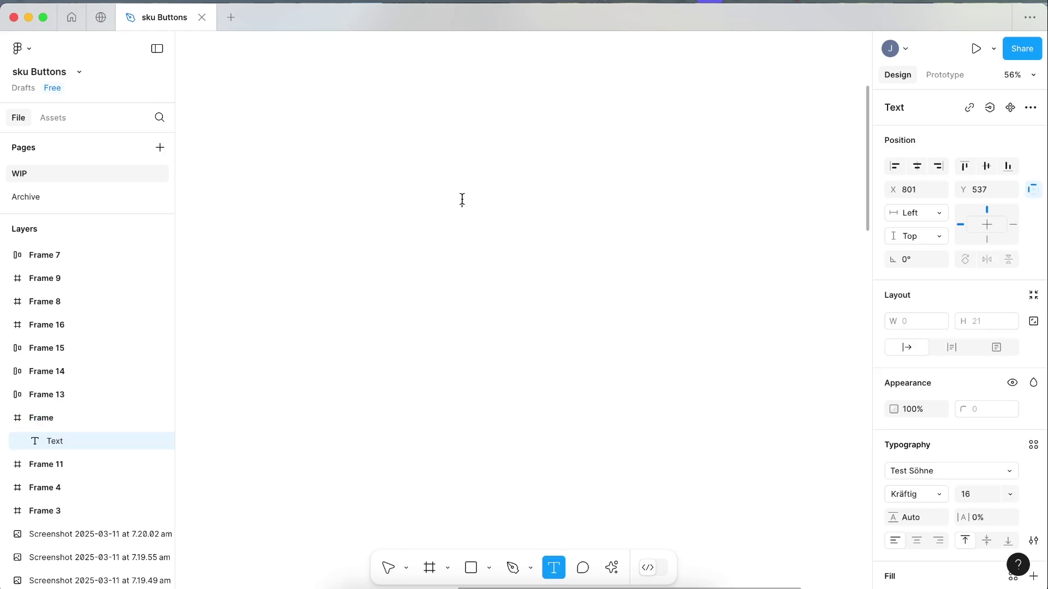
pyautogui.write('Contact')
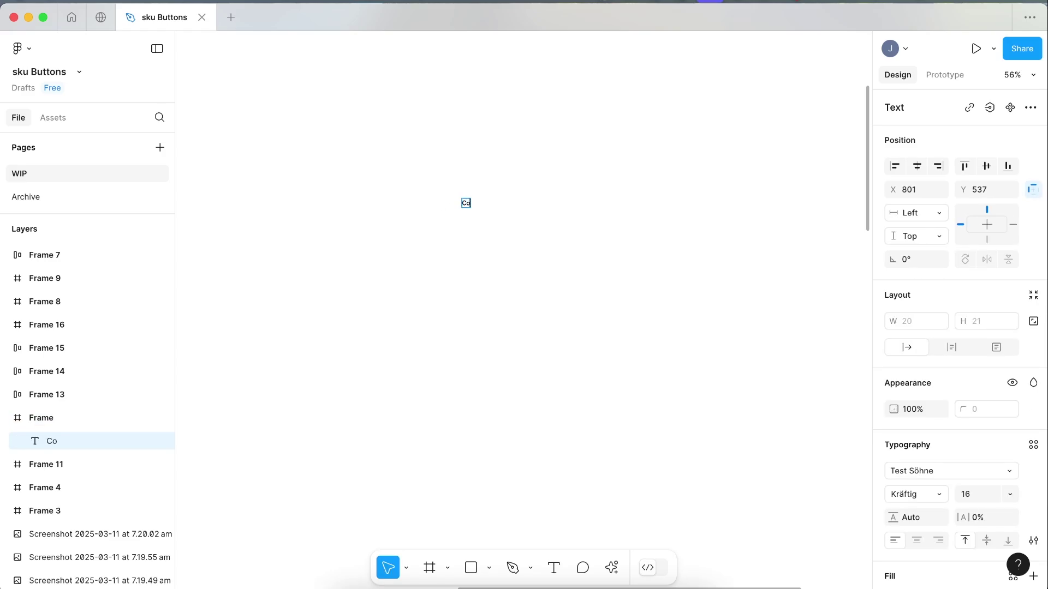
pyautogui.click(463, 185)
pyautogui.scroll(3, 567, 250)
pyautogui.scroll(3, 568, 250)
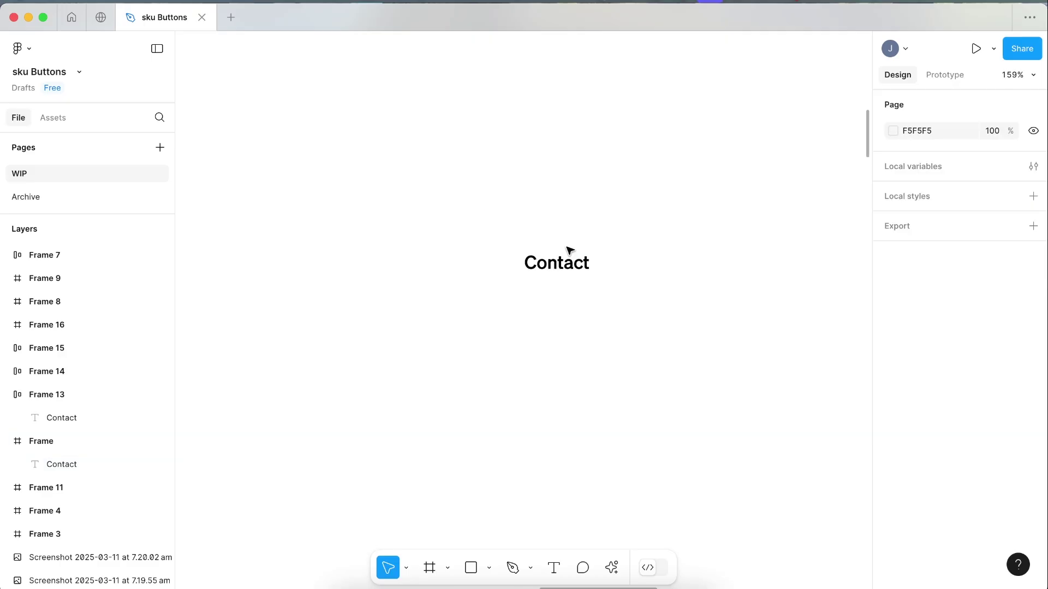
pyautogui.click(565, 263)
pyautogui.click(979, 496)
pyautogui.write('18')
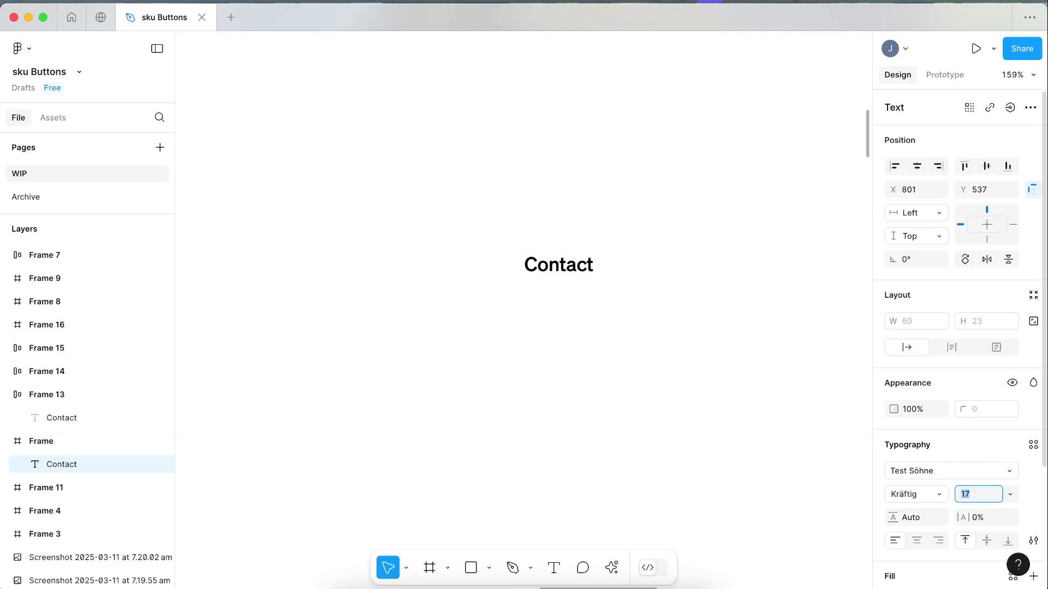
pyautogui.press('Return')
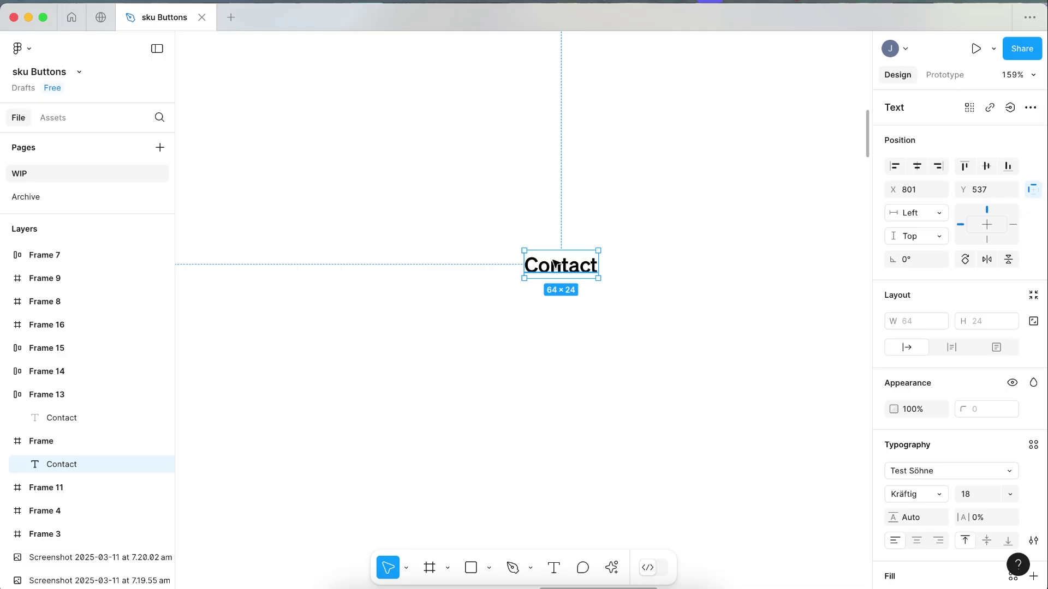
# Step: Wrap the text in an auto-layout frame with 0 gap, 48 horizontal and 16 vertical padding
pyautogui.hotkey('shift', 'a')
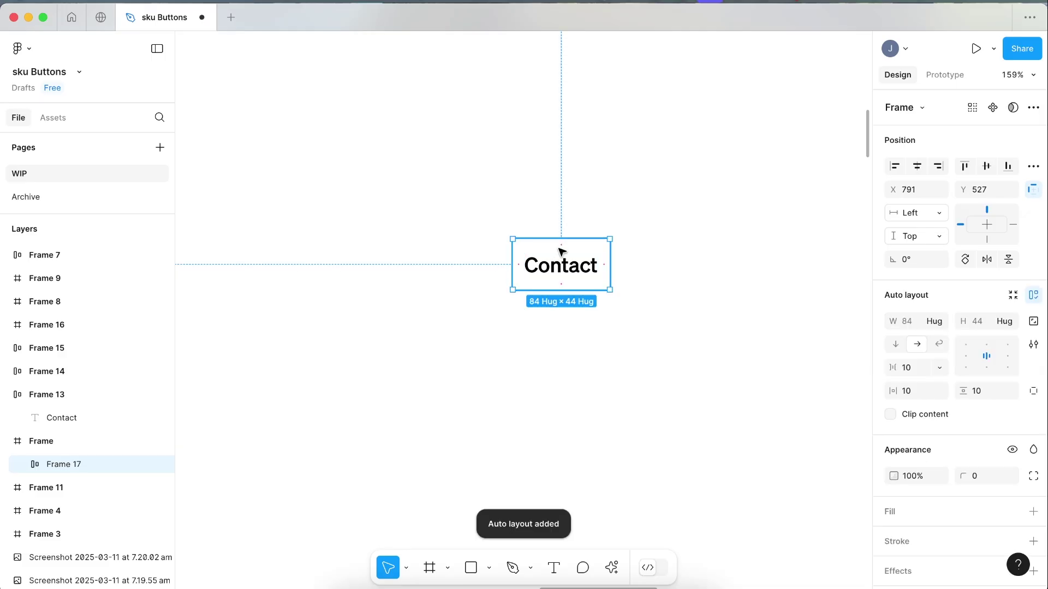
pyautogui.hscroll(2, 591, 218)
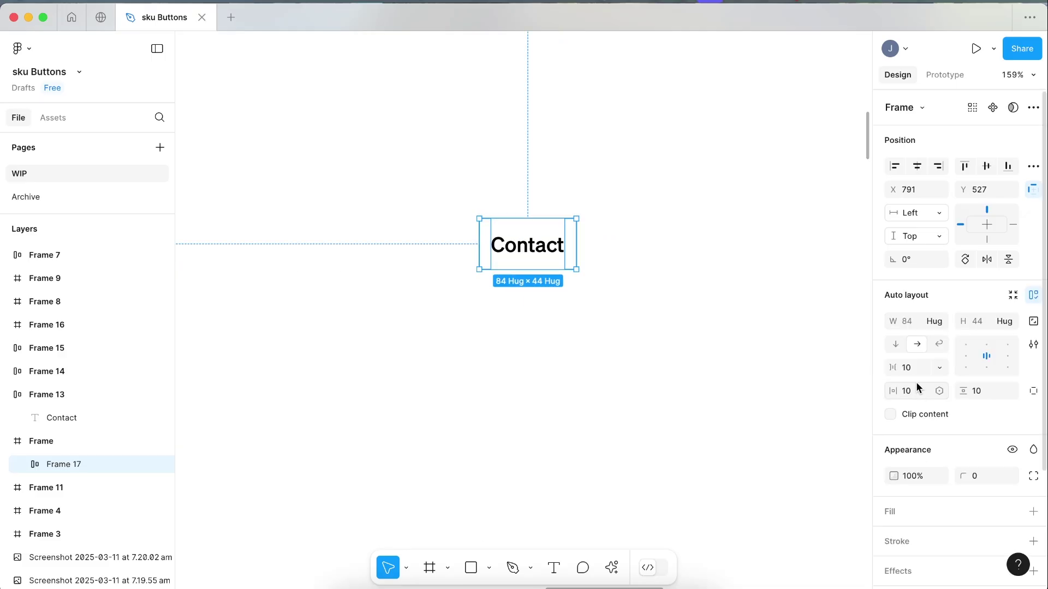
pyautogui.click(914, 369)
pyautogui.write('0')
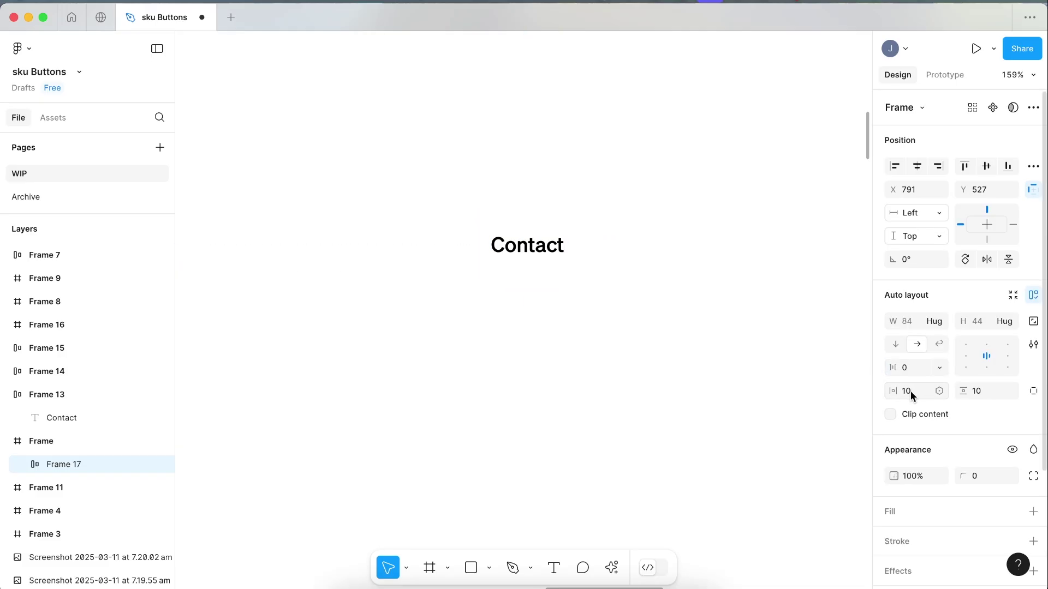
pyautogui.click(910, 390)
pyautogui.hotkey('shift', 'Up')
pyautogui.hotkey('shift', 'Up')
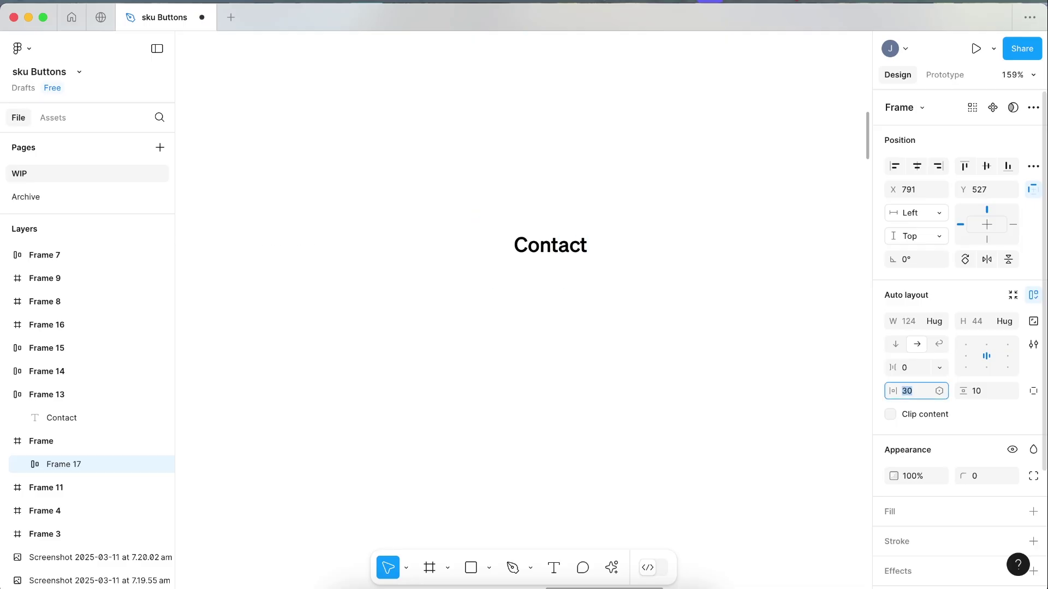
pyautogui.press('Up')
pyautogui.press('Up')
pyautogui.press('Up')
pyautogui.press('Up')
pyautogui.press('Up')
pyautogui.press('Up')
pyautogui.press('Up')
pyautogui.press('Up')
pyautogui.press('Up')
pyautogui.press('Up')
pyautogui.press('Up')
pyautogui.press('Up')
pyautogui.press('Up')
pyautogui.press('Up')
pyautogui.press('Up')
pyautogui.press('Up')
pyautogui.press('Up')
pyautogui.press('Up')
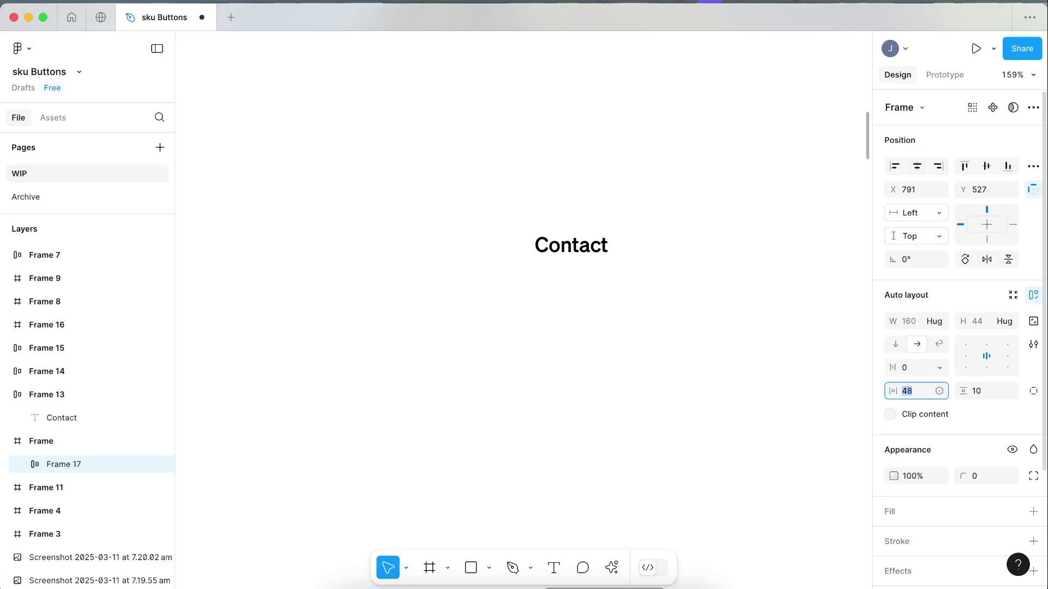
pyautogui.press('Tab')
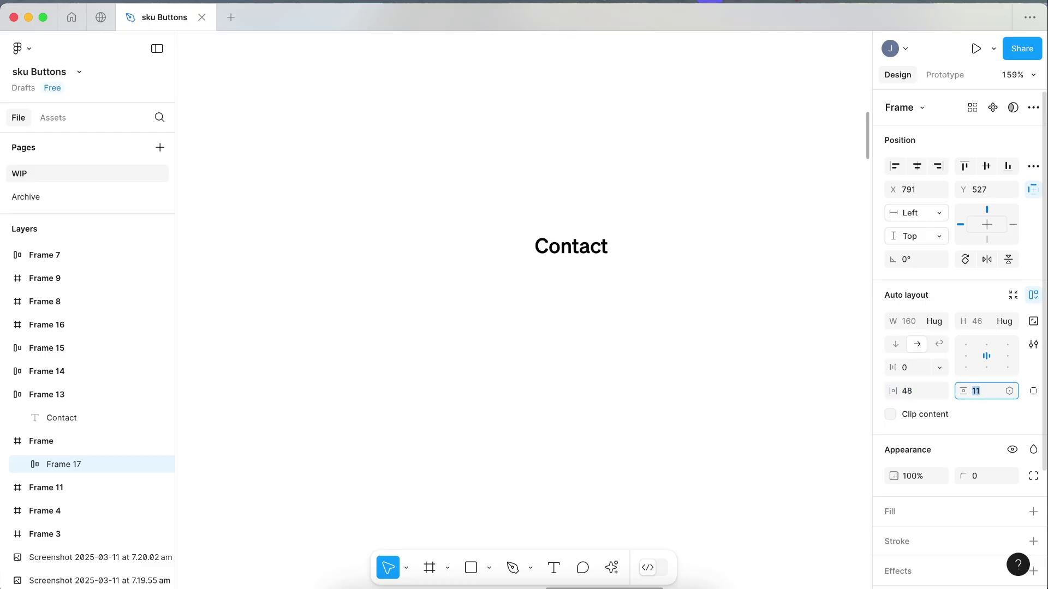
pyautogui.press('Up')
pyautogui.press('Up')
pyautogui.press('Up')
pyautogui.press('Up')
pyautogui.press('Up')
pyautogui.press('Up')
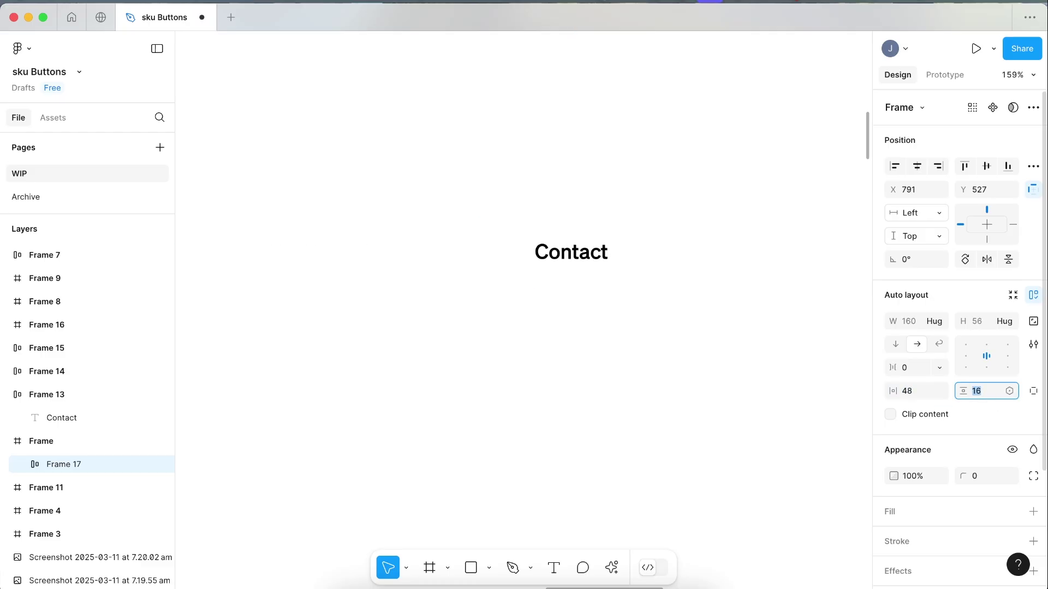
# Step: Round the frame's corners to radius 99 and give it a blue fill
pyautogui.click(986, 476)
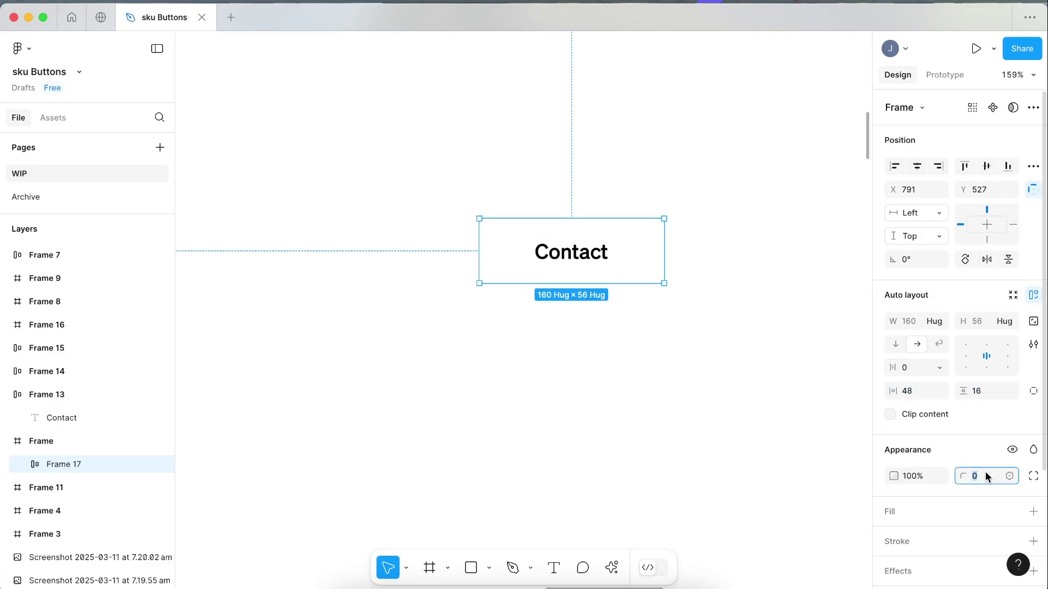
pyautogui.write('99')
pyautogui.press('Return')
pyautogui.scroll(-5, 921, 467)
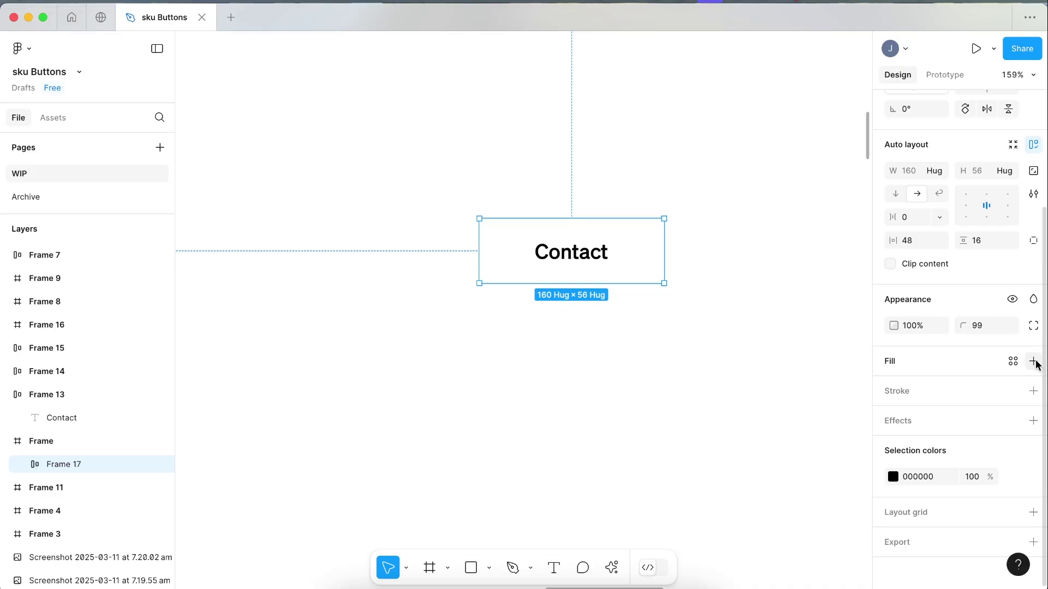
pyautogui.click(1033, 361)
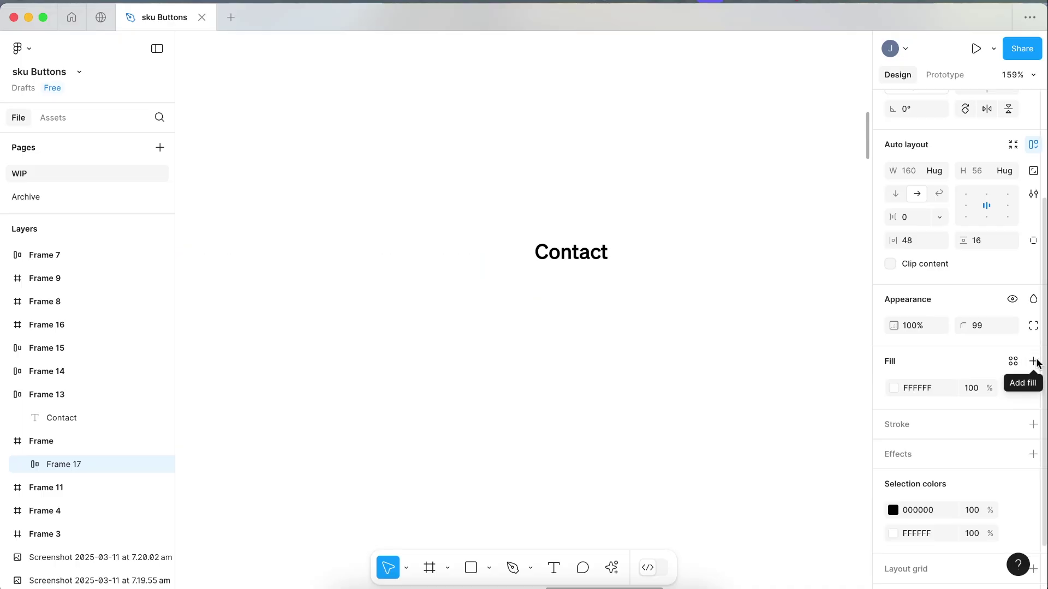
pyautogui.click(889, 390)
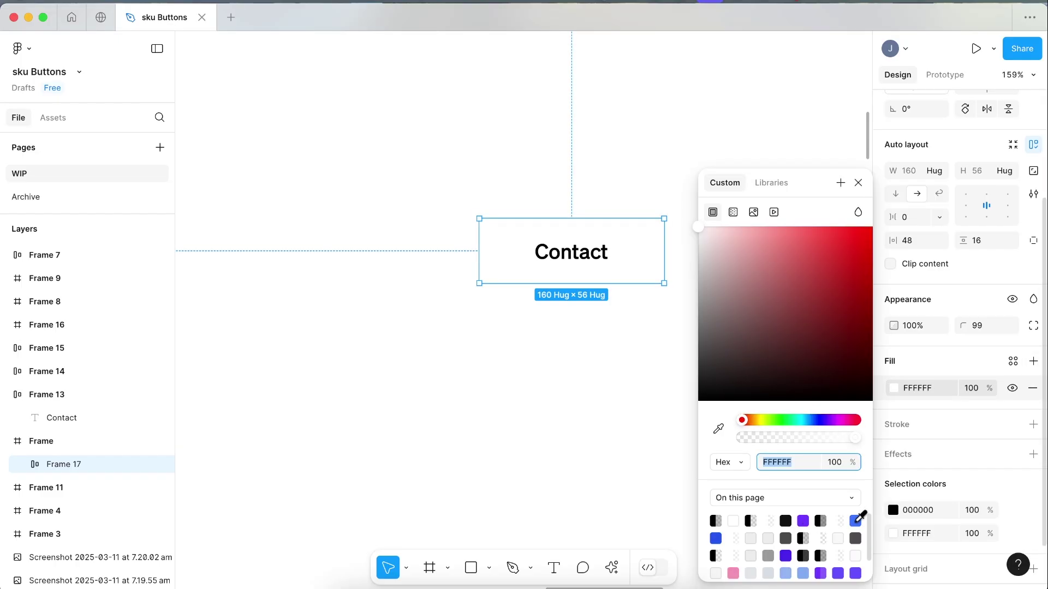
pyautogui.click(855, 520)
pyautogui.click(608, 348)
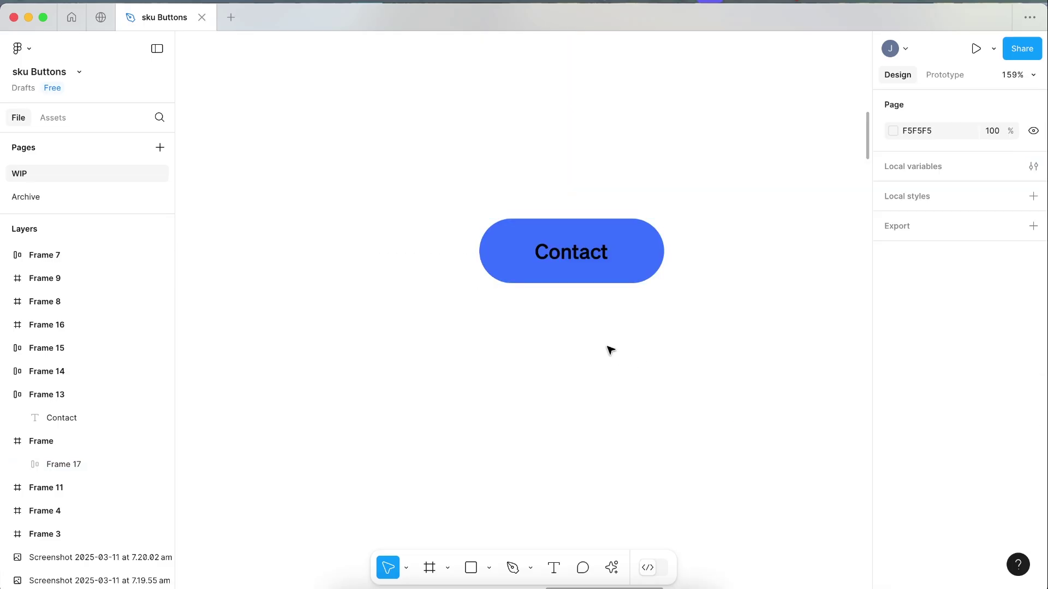
# Step: Make the Contact text white (FFFFFF)
pyautogui.doubleClick(579, 252)
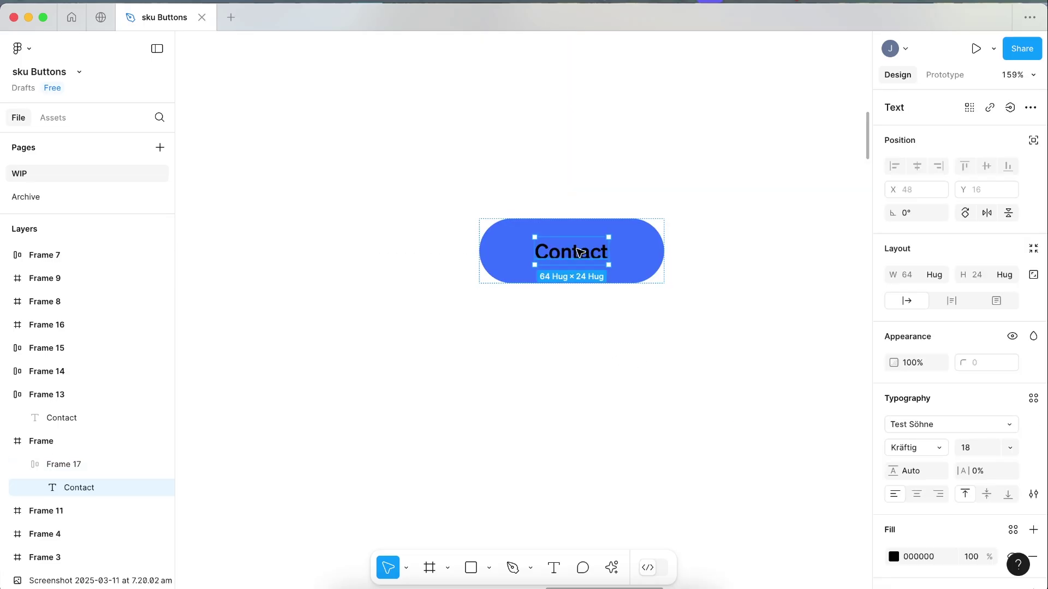
pyautogui.click(916, 555)
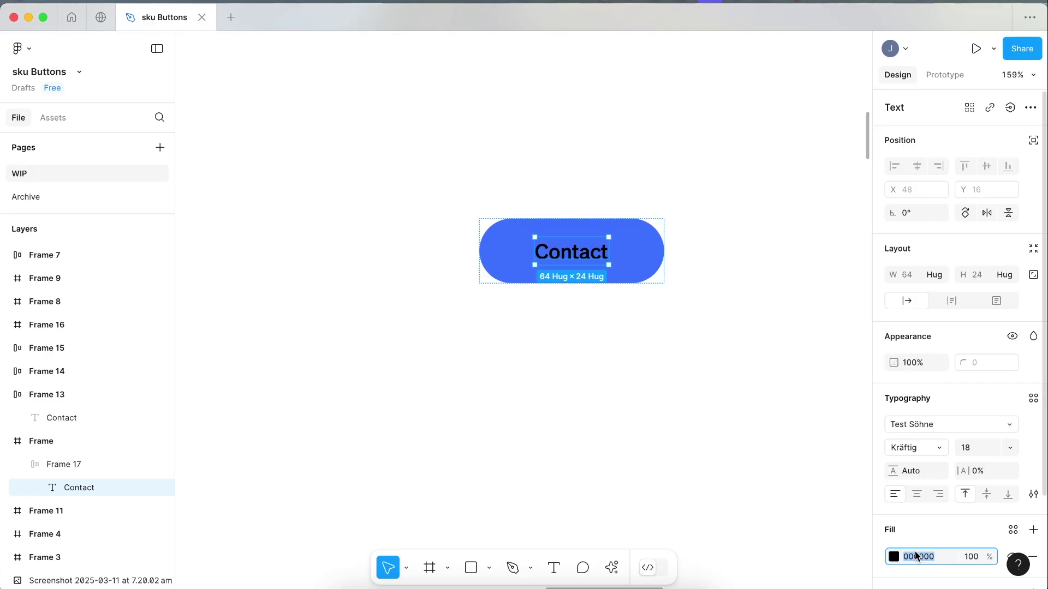
pyautogui.write('f')
pyautogui.click(629, 306)
pyautogui.scroll(2, 629, 306)
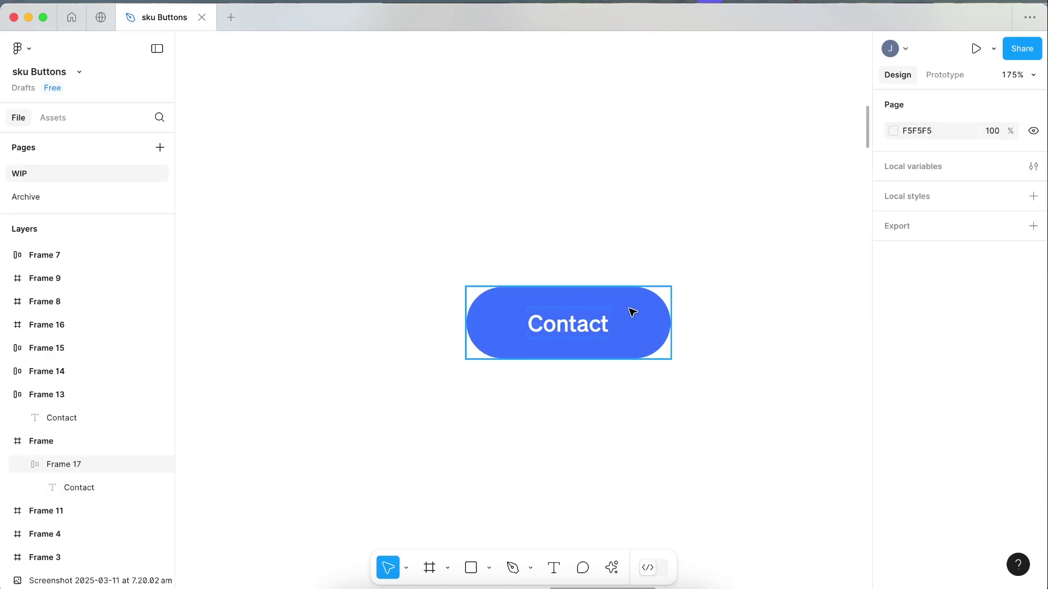
# Step: Add a drop shadow effect to the Contact button frame
pyautogui.click(630, 306)
pyautogui.click(631, 237)
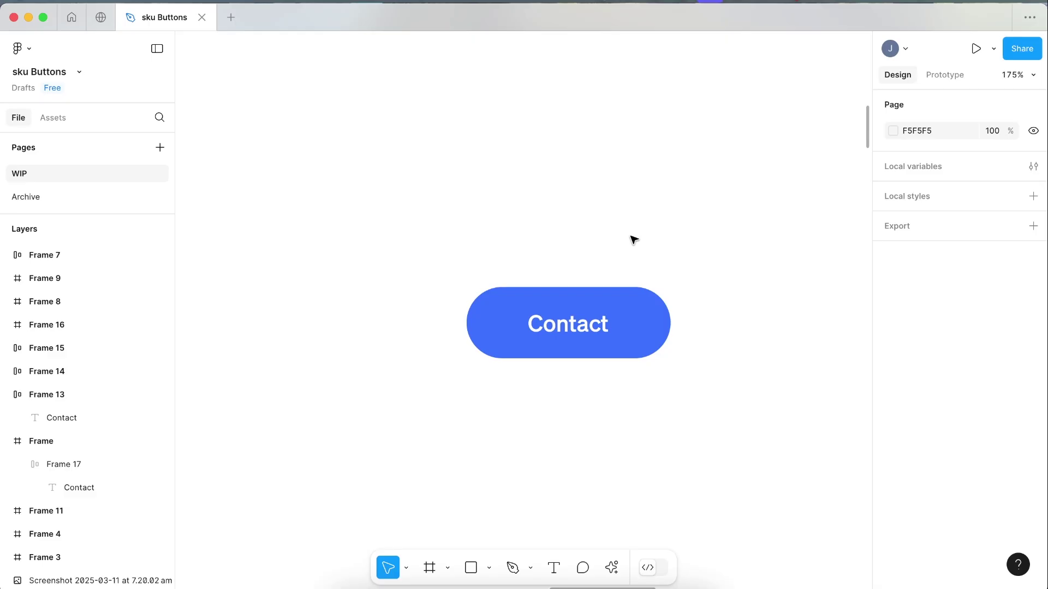
pyautogui.click(631, 318)
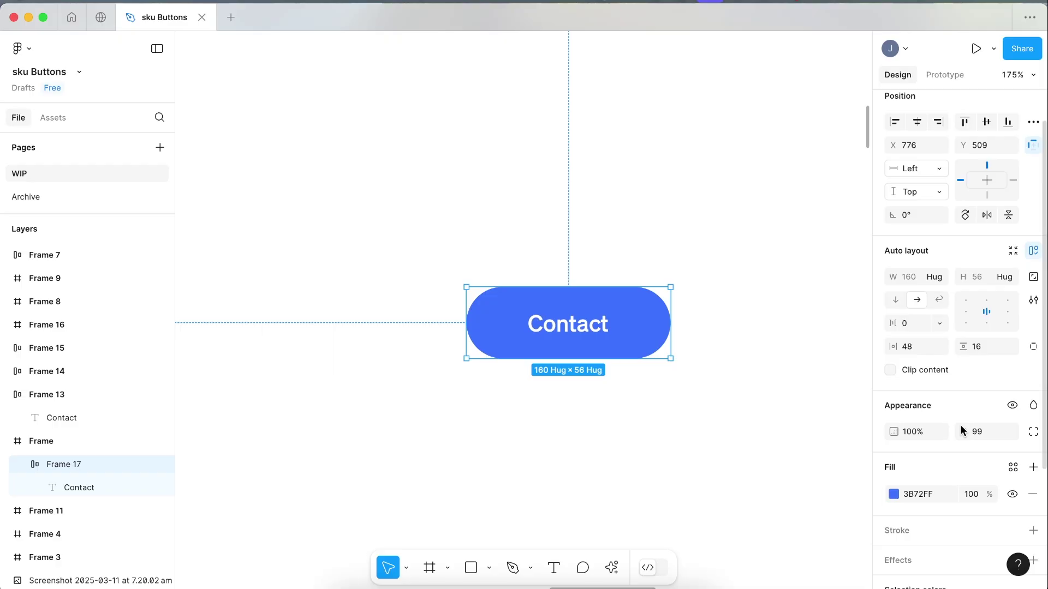
pyautogui.scroll(-3, 896, 431)
pyautogui.scroll(-1, 928, 429)
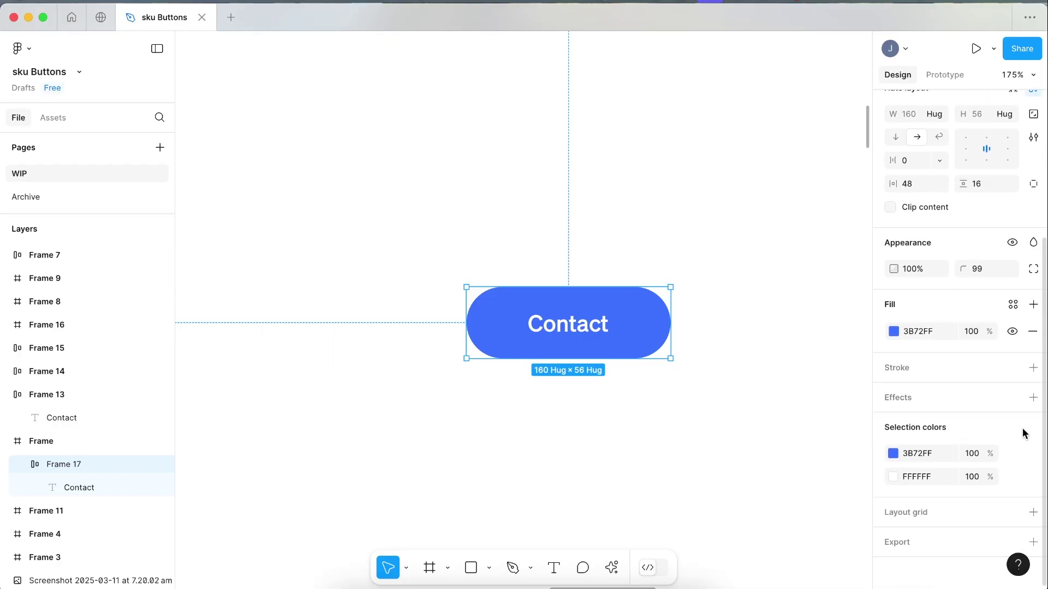
pyautogui.click(1033, 397)
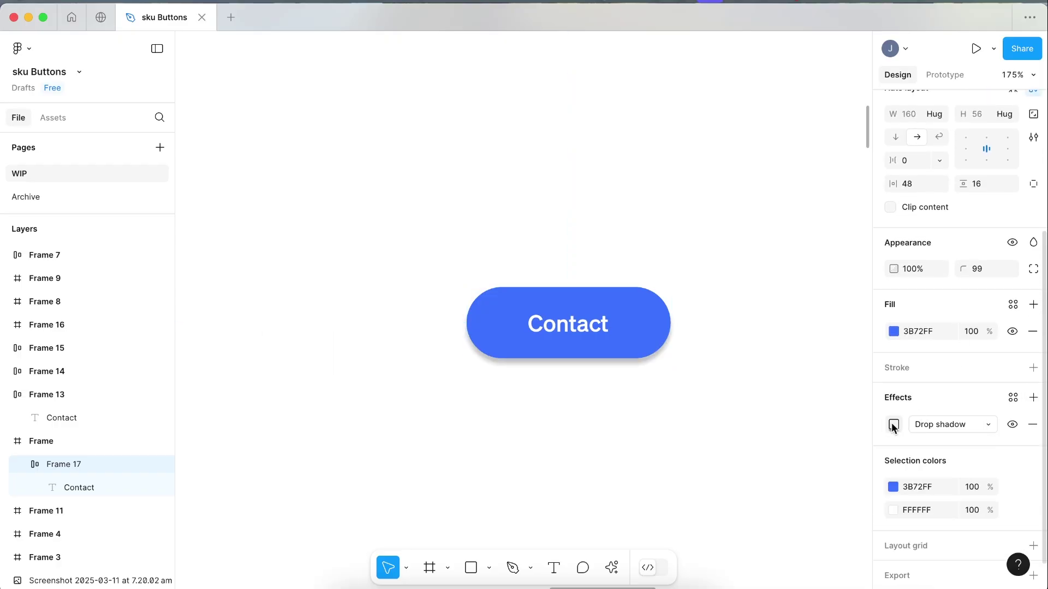
pyautogui.click(893, 425)
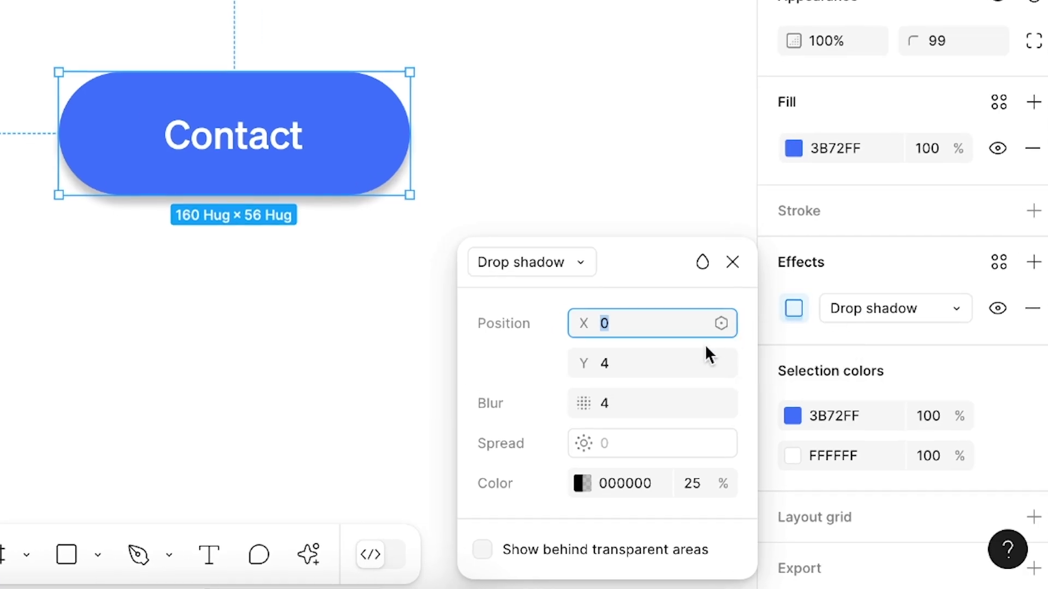
# Step: Set the drop shadow's blur to 15 and opacity to 15%
pyautogui.click(631, 405)
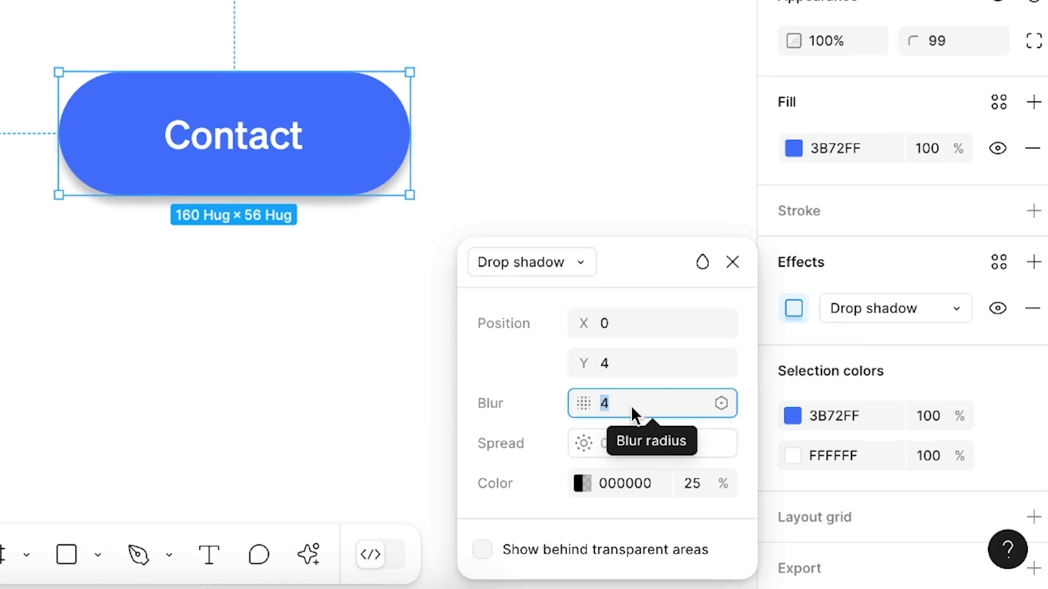
pyautogui.write('15')
pyautogui.press('Return')
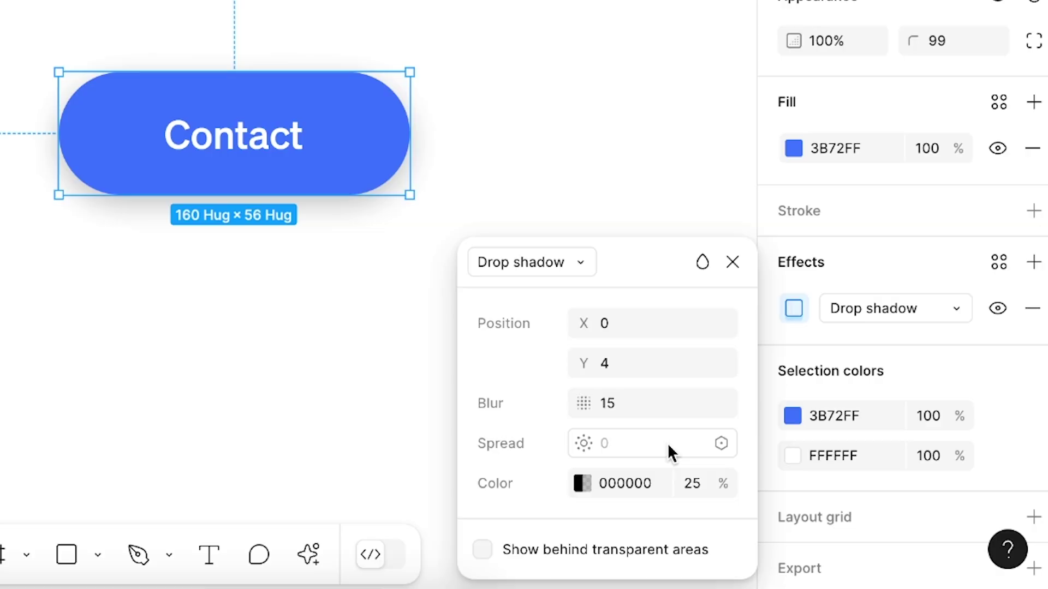
pyautogui.click(693, 483)
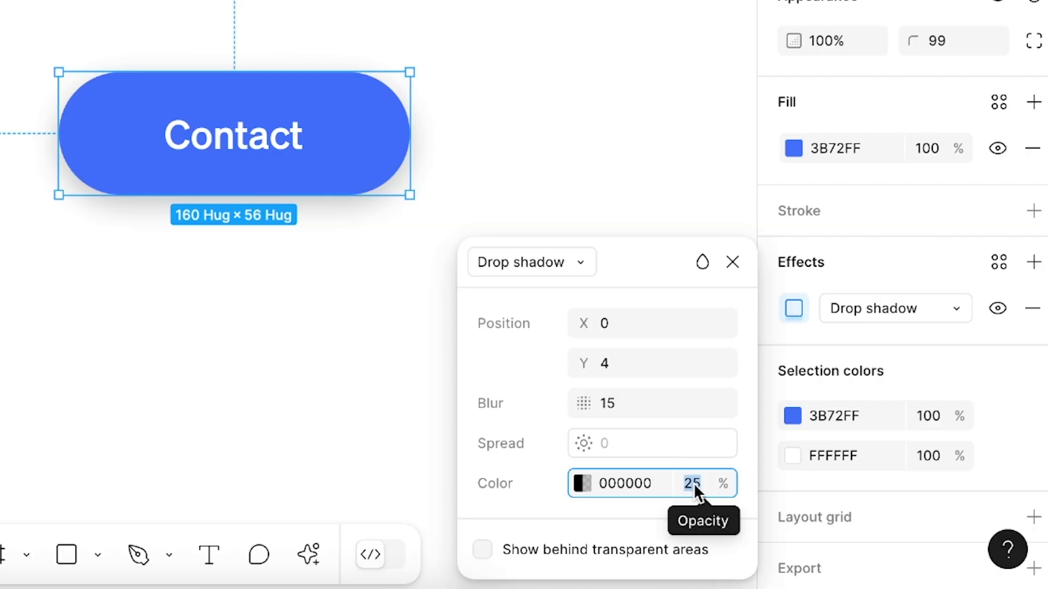
pyautogui.write('15')
pyautogui.press('Return')
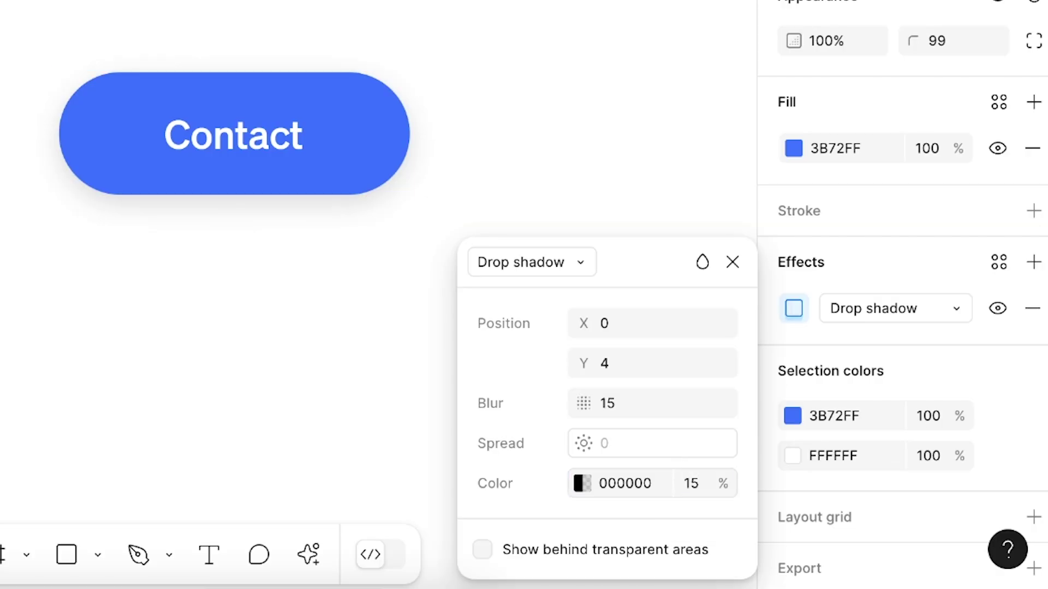
pyautogui.click(732, 262)
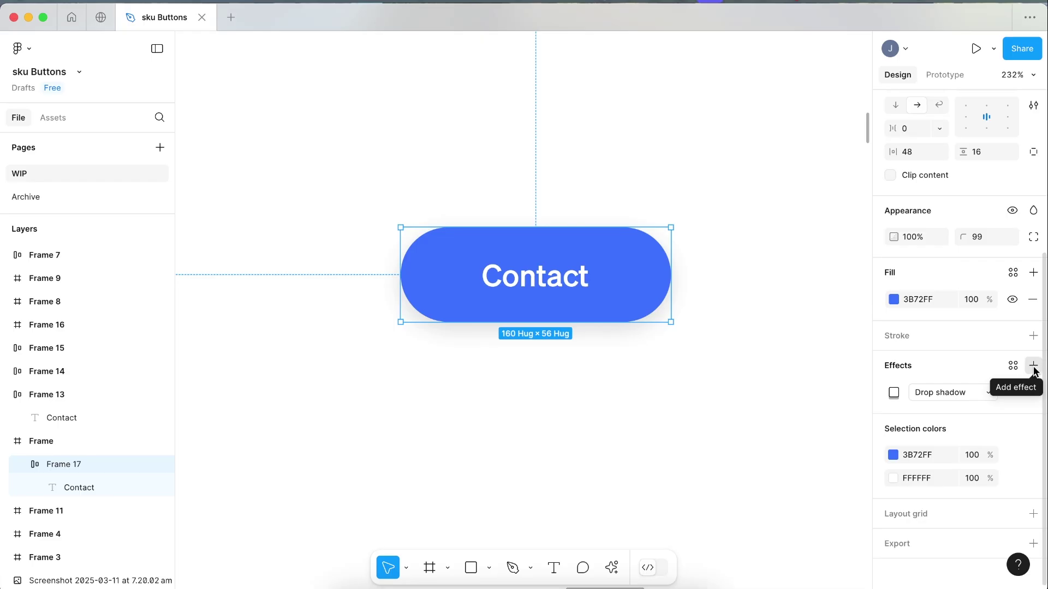
# Step: Add an inner shadow effect to the button and colour it white (FFF)
pyautogui.click(1033, 366)
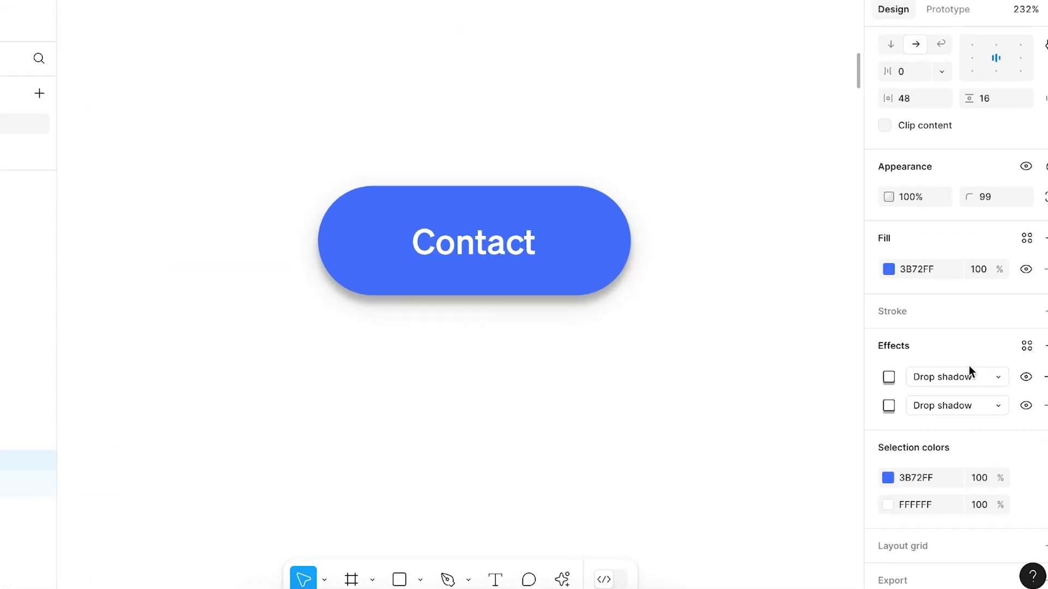
pyautogui.click(970, 376)
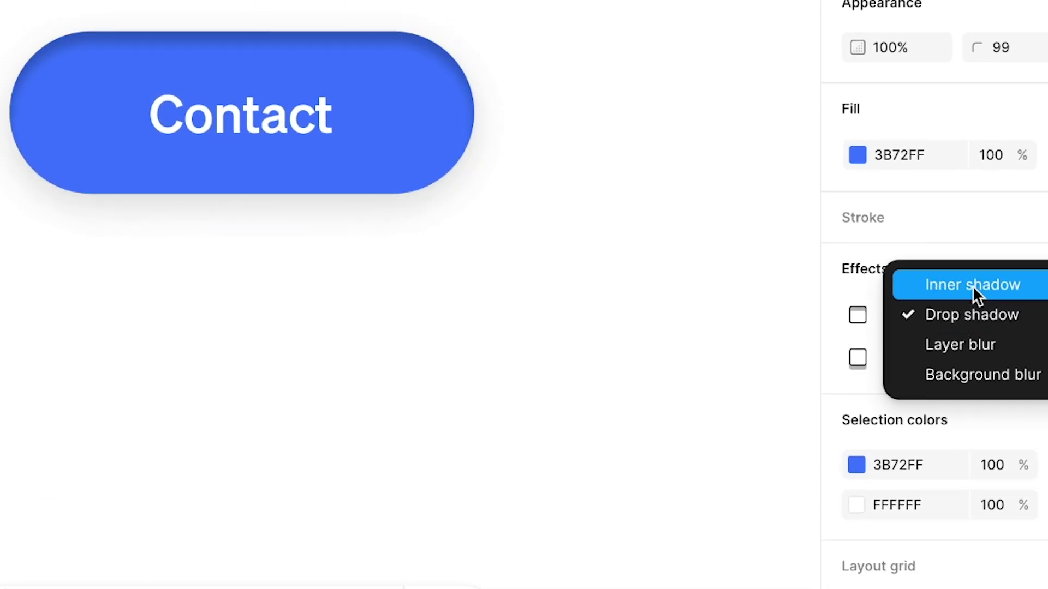
pyautogui.click(976, 295)
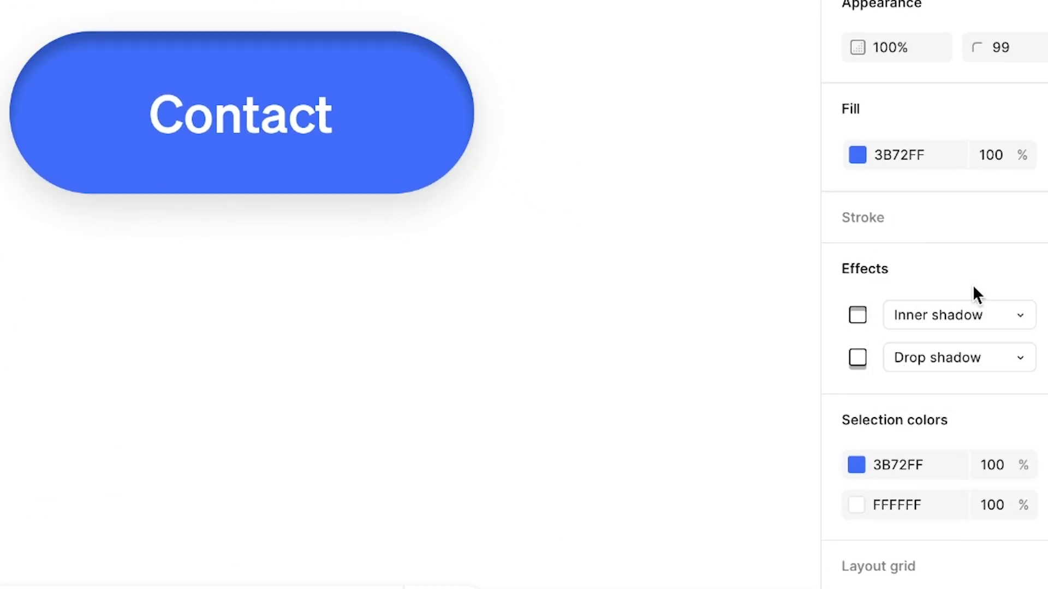
pyautogui.click(855, 319)
pyautogui.click(703, 540)
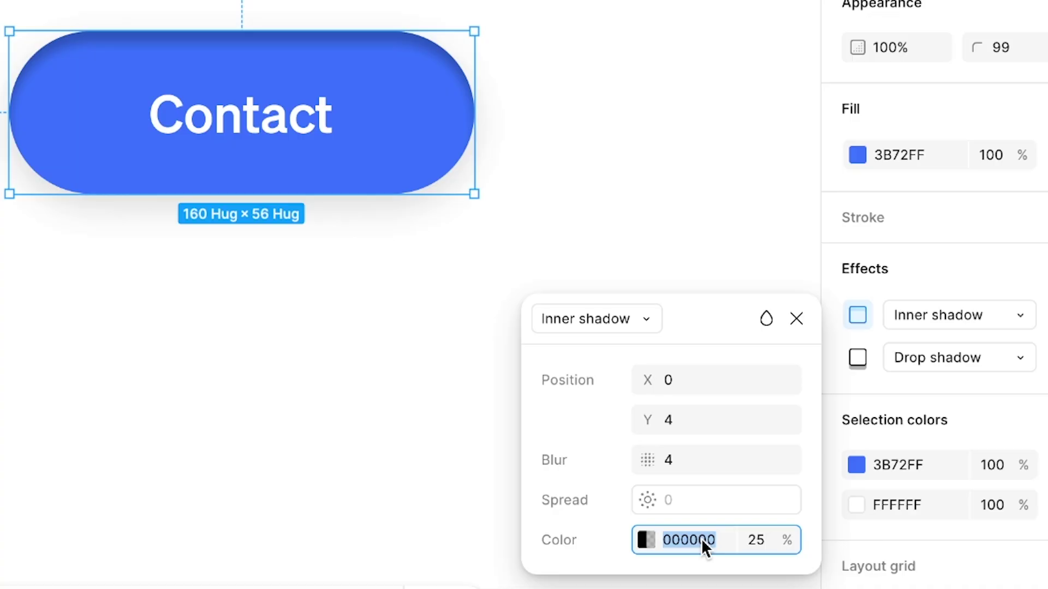
pyautogui.write('fff')
pyautogui.press('Return')
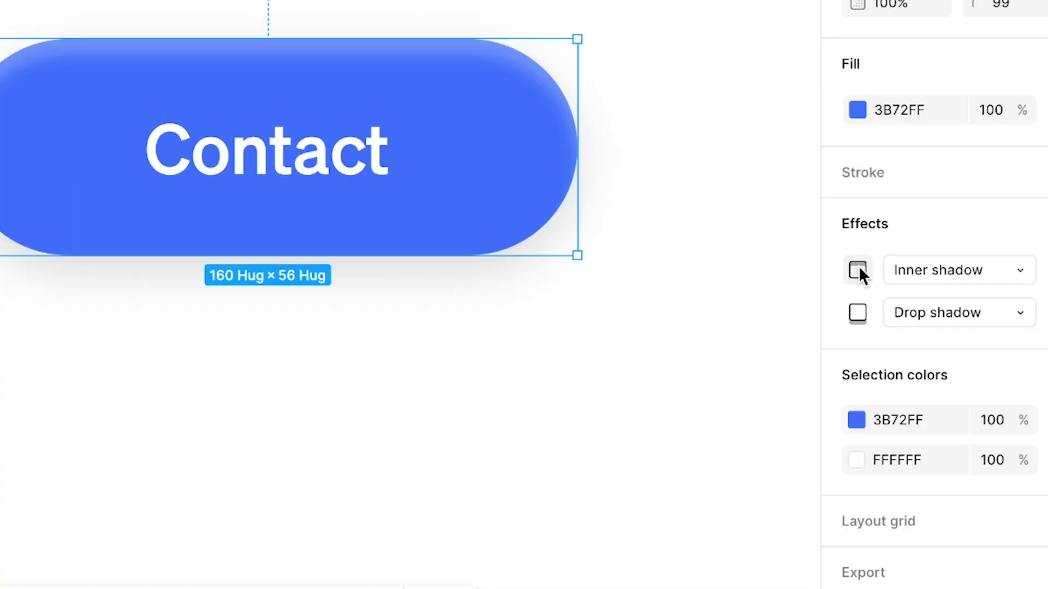
# Step: Raise the white inner shadow's opacity to 35%
pyautogui.click(858, 269)
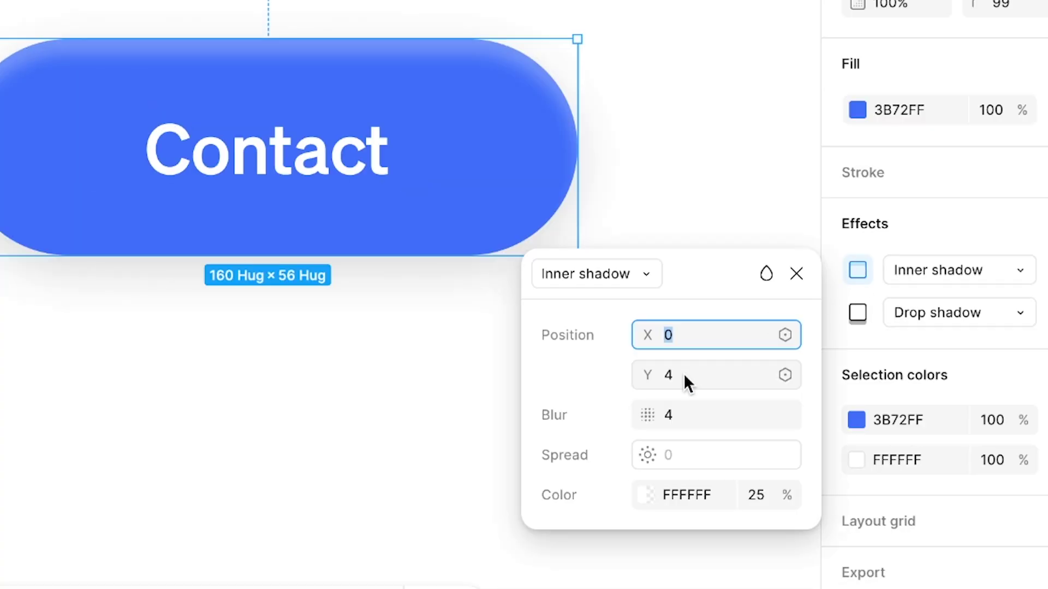
pyautogui.click(760, 491)
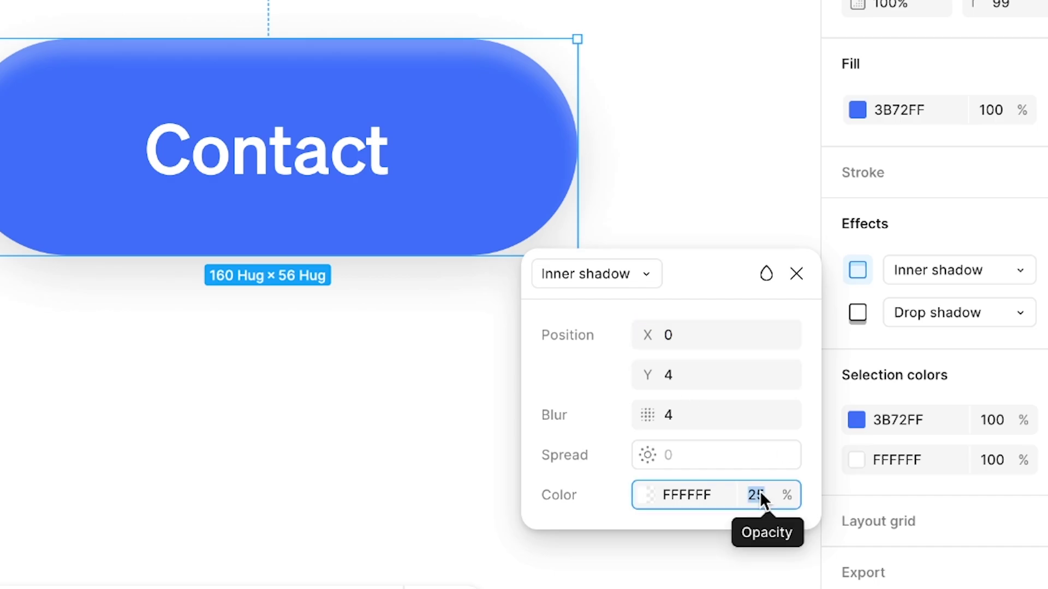
pyautogui.press('Up')
pyautogui.press('Up')
pyautogui.press('Up')
pyautogui.press('Up')
pyautogui.press('Up')
pyautogui.press('Up')
pyautogui.press('Up')
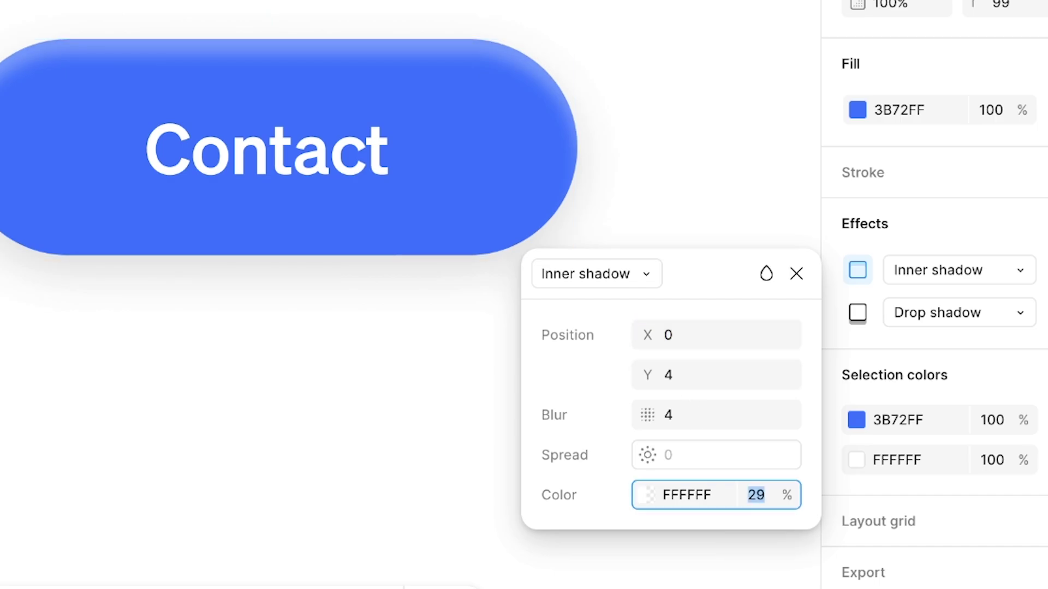
pyautogui.press('Up')
pyautogui.press('Up')
pyautogui.press('Up')
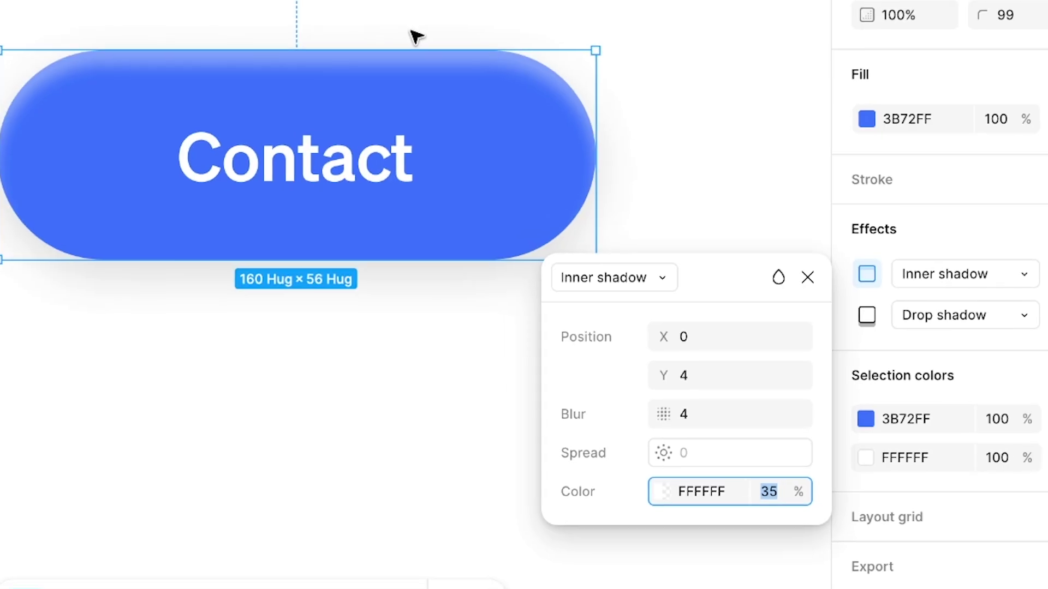
pyautogui.scroll(5, 312, 77)
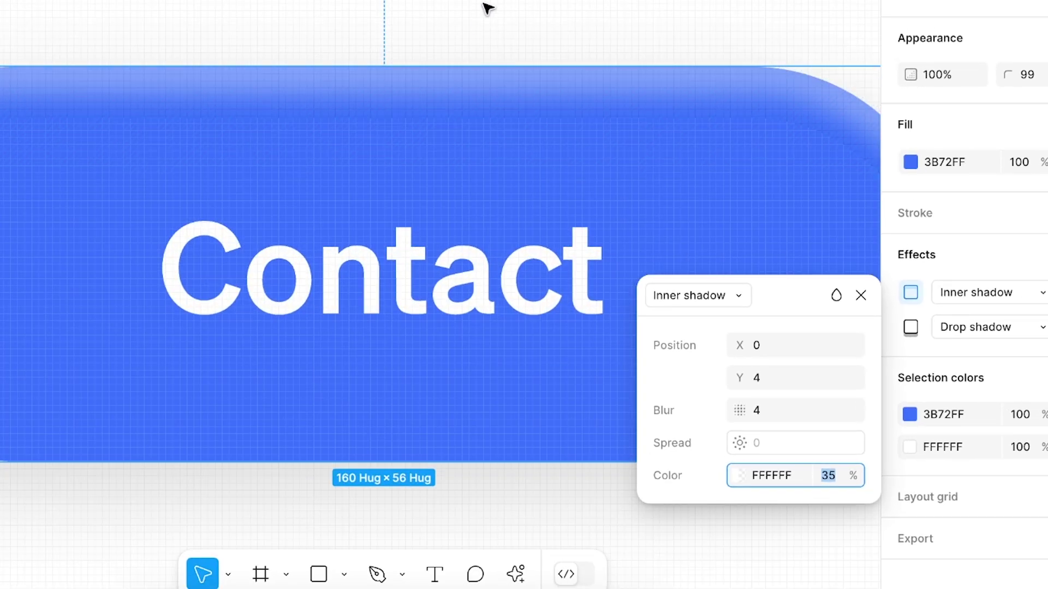
pyautogui.scroll(-3, 487, 7)
pyautogui.click(488, 7)
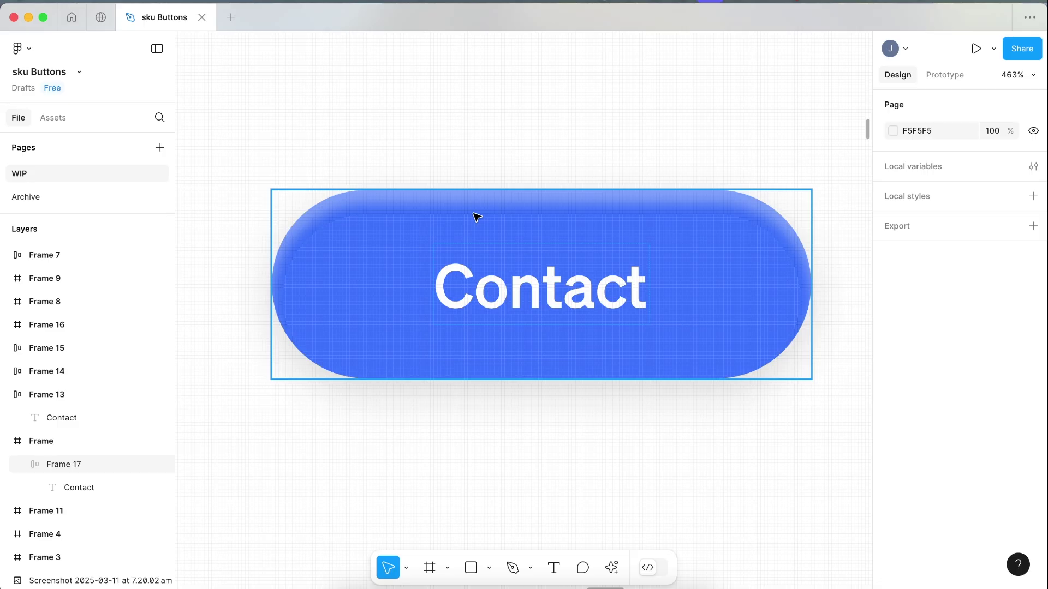
pyautogui.click(517, 216)
pyautogui.scroll(-5, 998, 495)
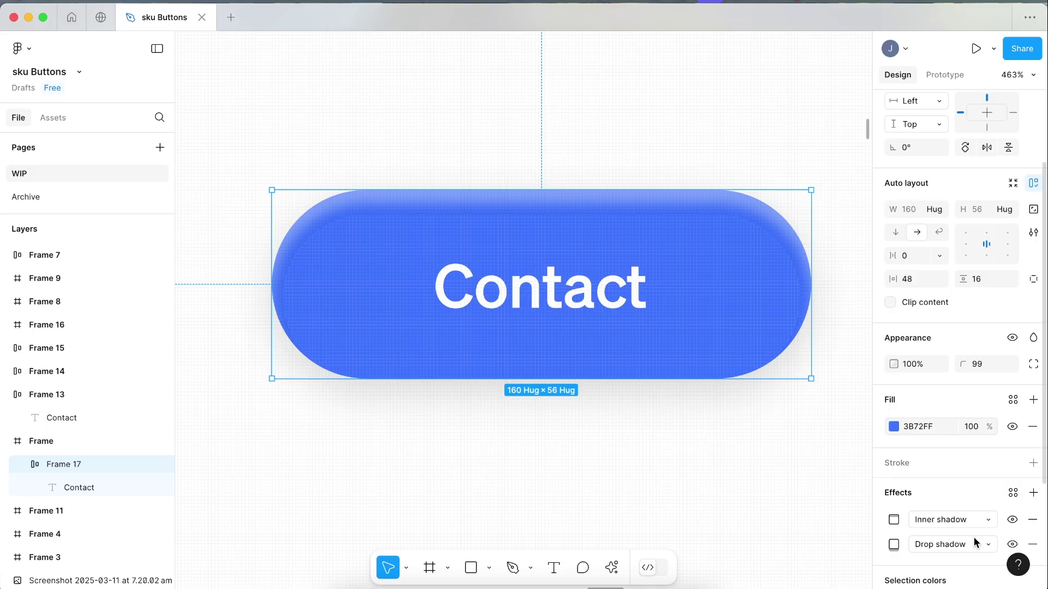
pyautogui.scroll(-2, 963, 488)
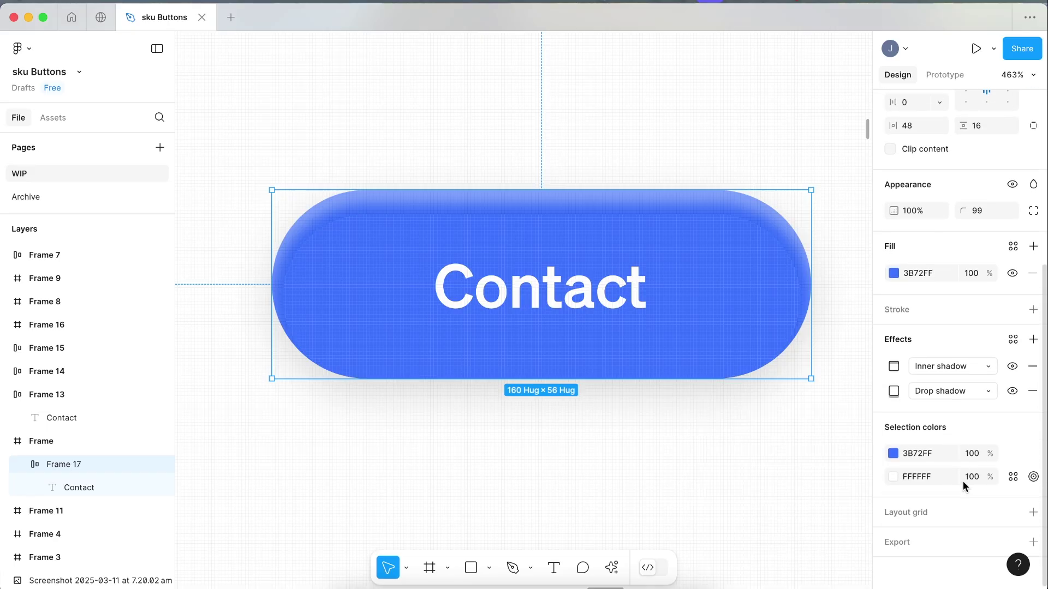
# Step: Add another inner shadow and lower its Y offset to a negative value
pyautogui.click(1033, 339)
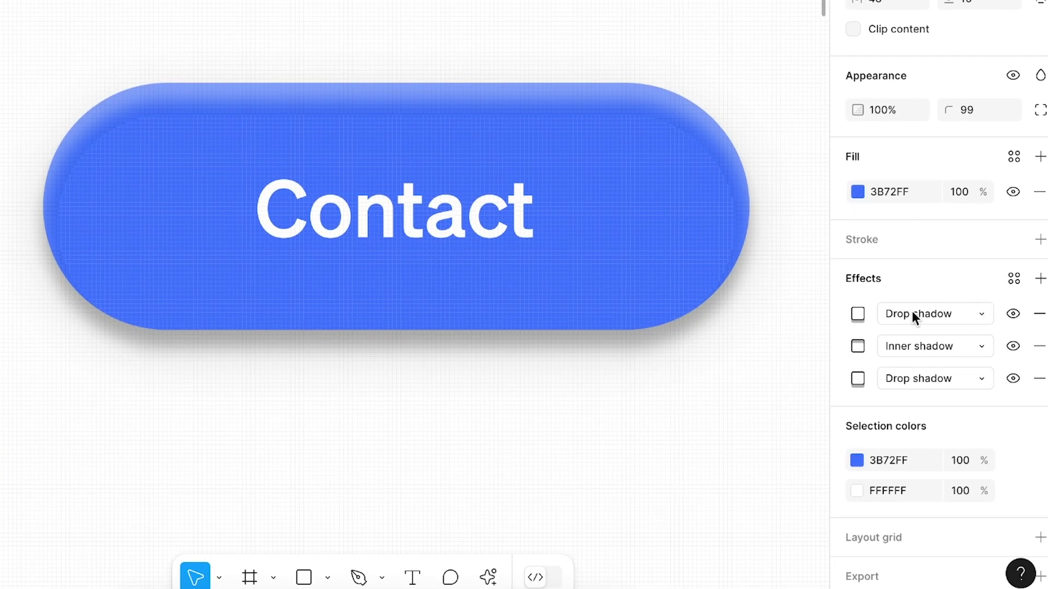
pyautogui.click(934, 364)
pyautogui.click(925, 292)
pyautogui.click(857, 313)
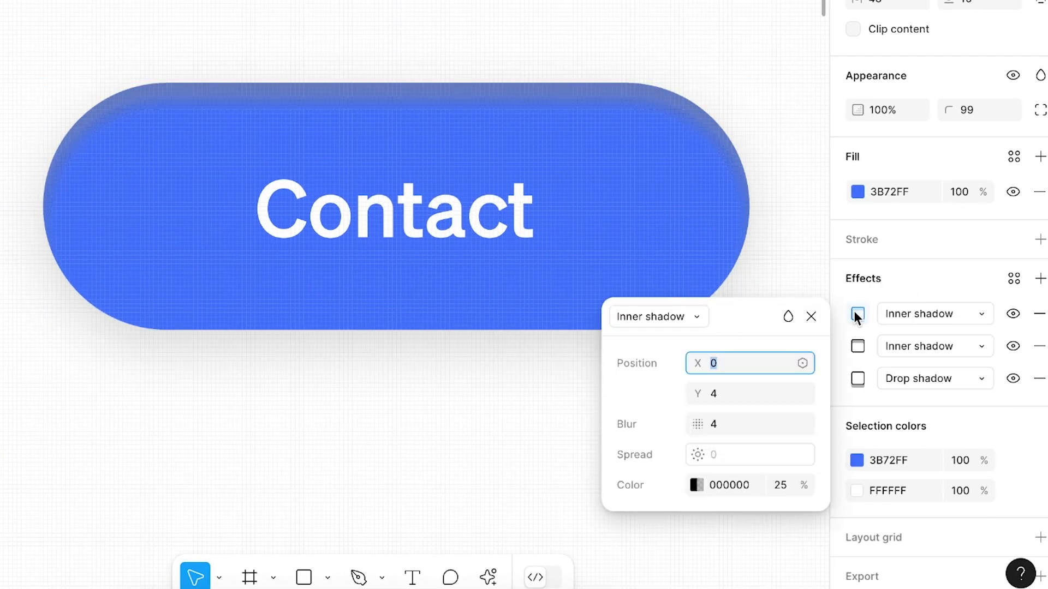
pyautogui.click(720, 389)
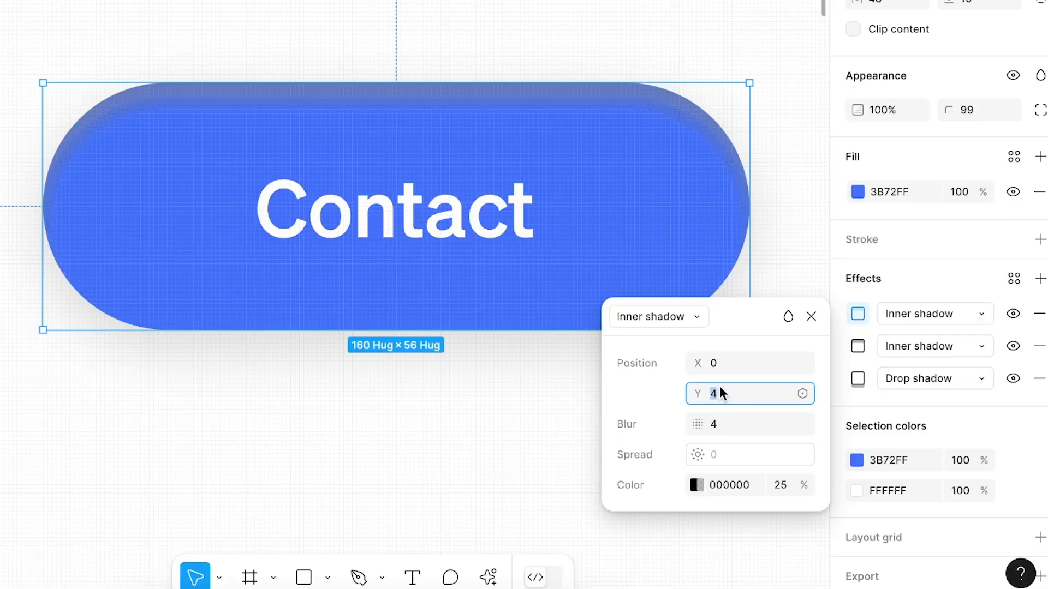
pyautogui.press('Down')
pyautogui.press('Down')
pyautogui.press('Down')
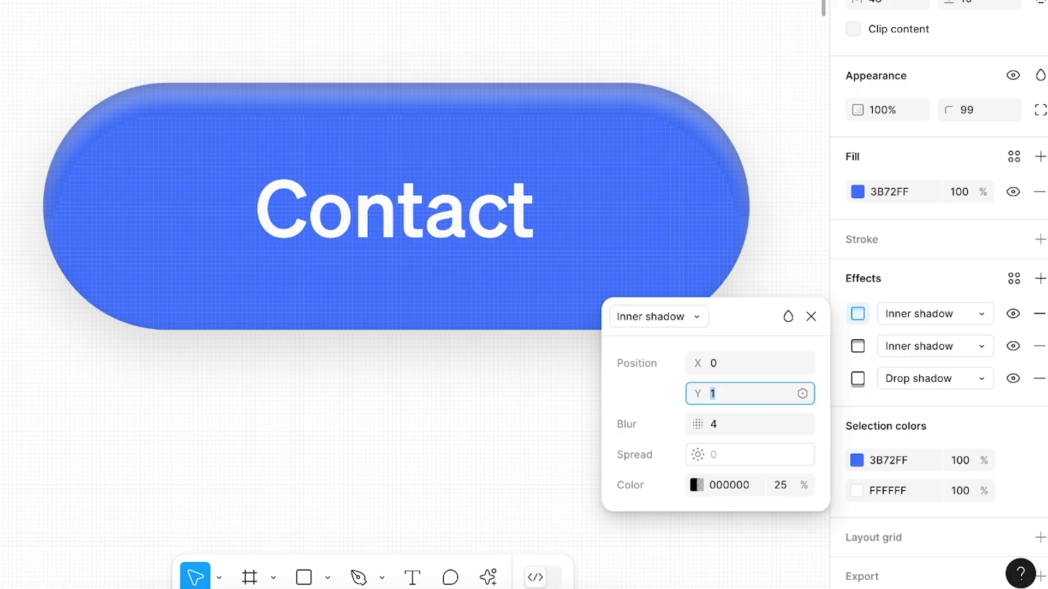
pyautogui.press('Down')
pyautogui.press('Down')
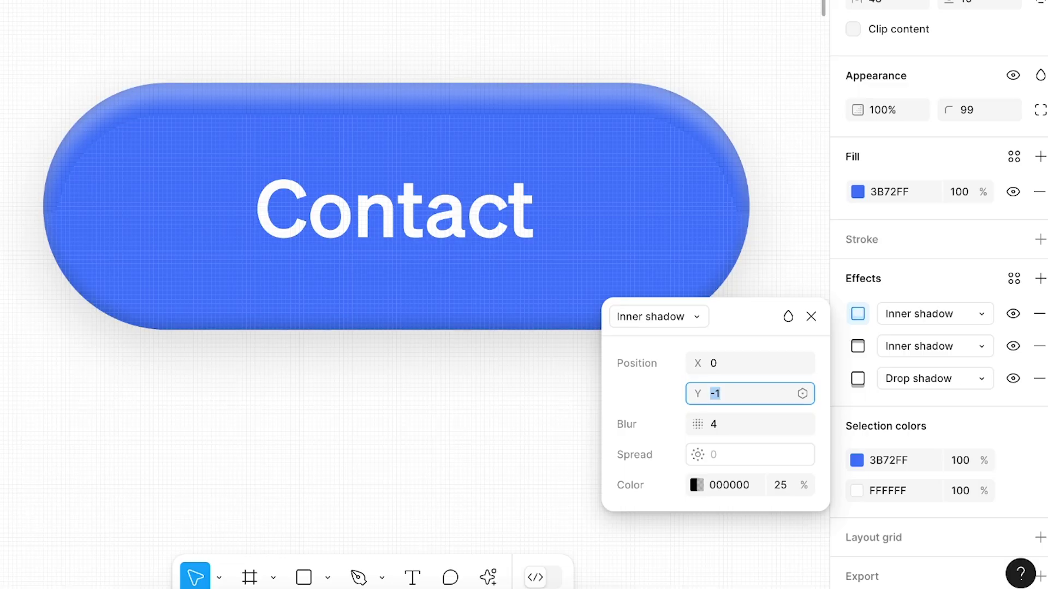
pyautogui.hscroll(2, 341, 320)
pyautogui.press('Down')
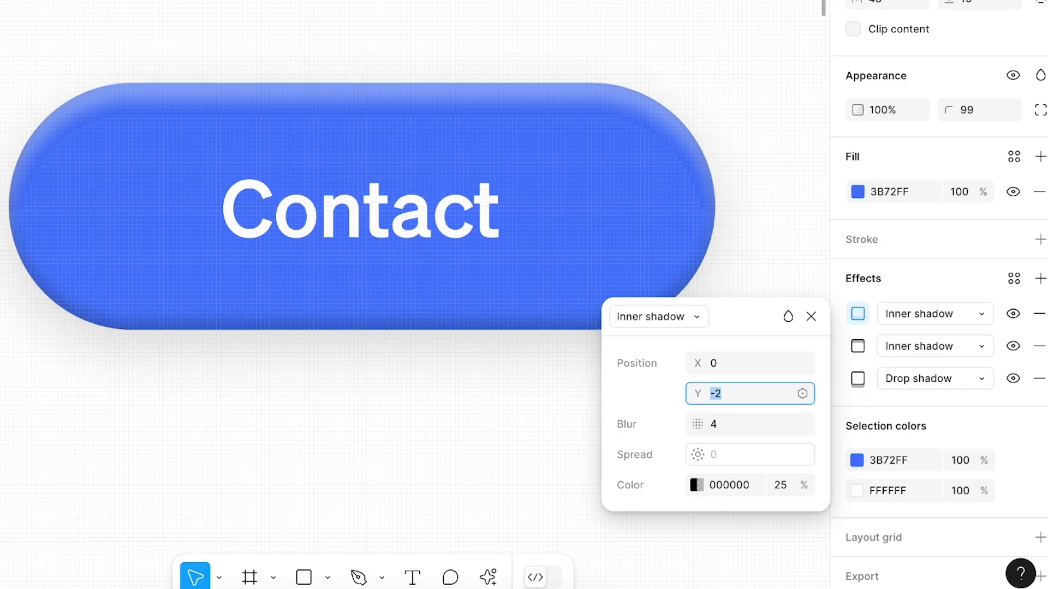
pyautogui.press('Down')
pyautogui.press('Down')
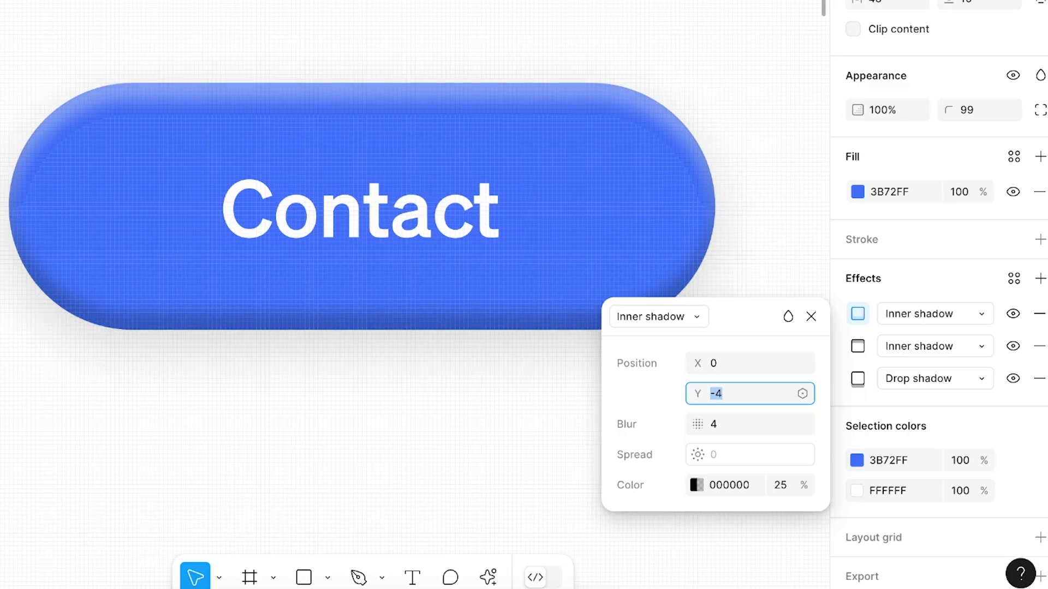
# Step: Set the new black inner shadow's opacity to 30%
pyautogui.click(768, 495)
pyautogui.write('30')
pyautogui.press('Return')
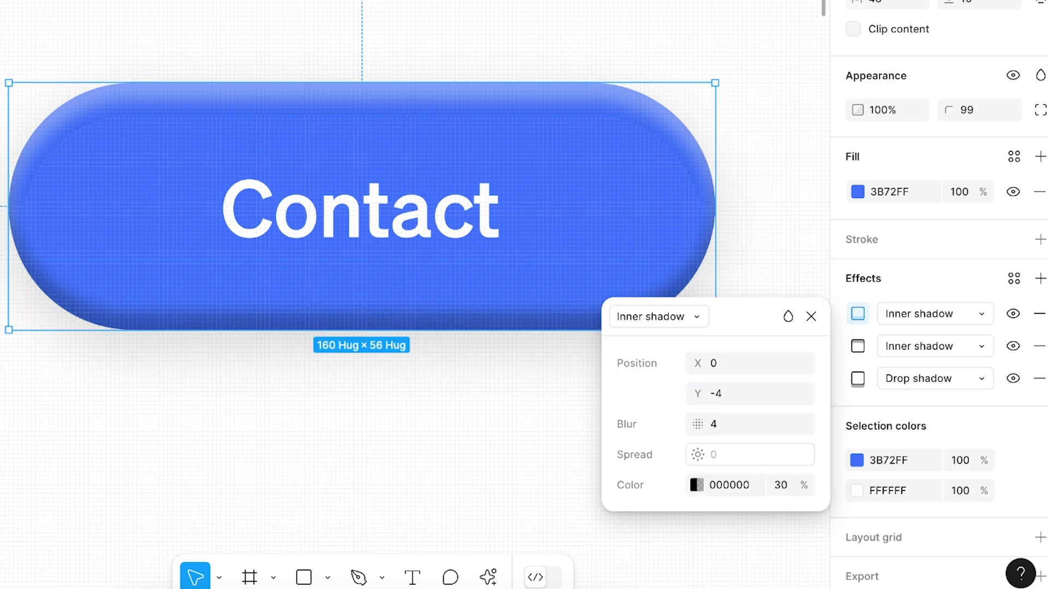
pyautogui.click(456, 411)
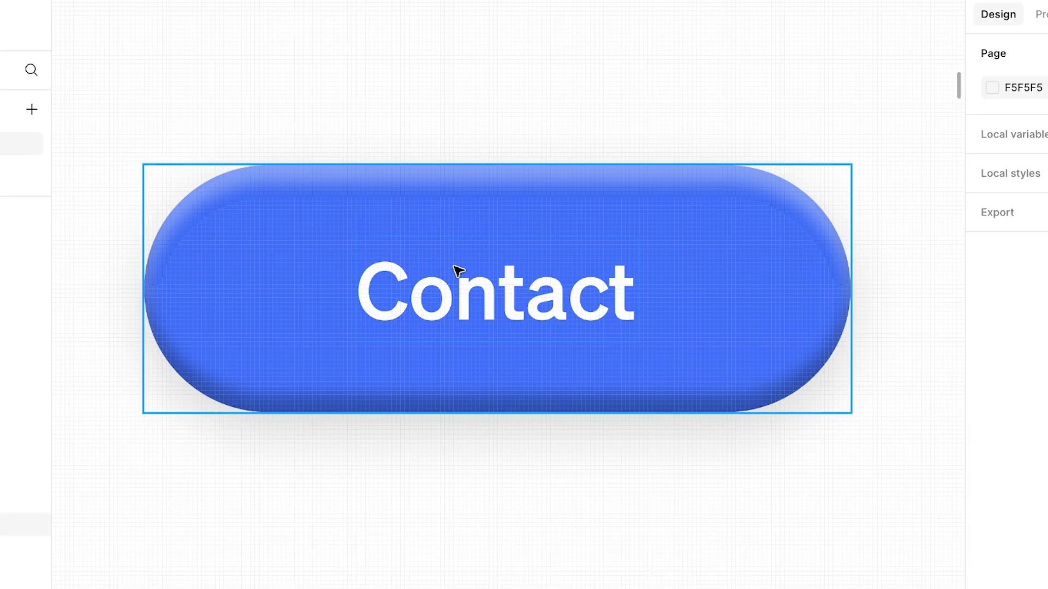
# Step: Duplicate the blue 3B72FF Contact button below the original as Frame 18
pyautogui.click(474, 241)
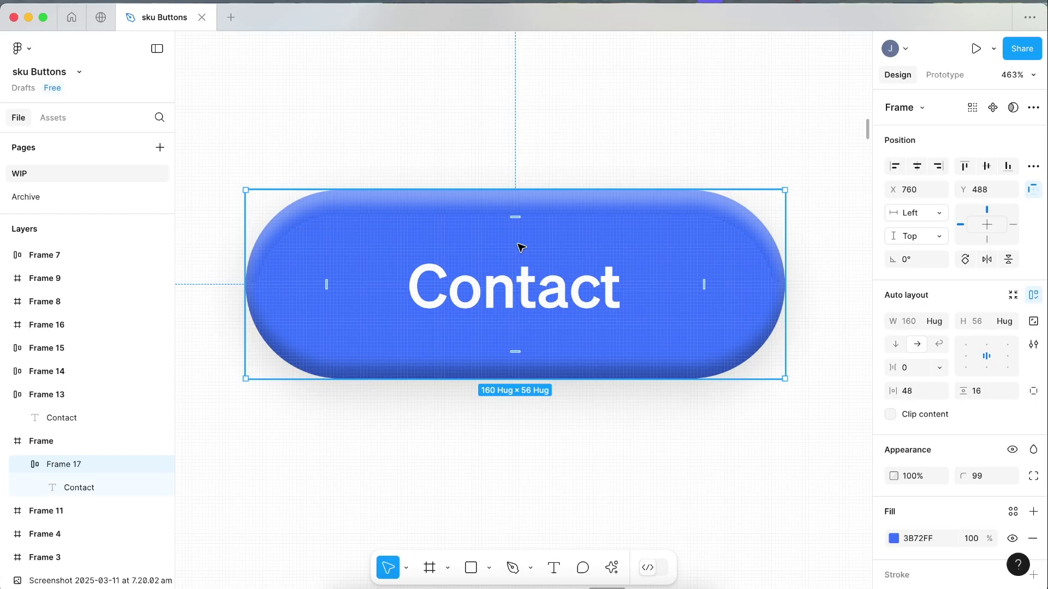
pyautogui.scroll(-5, 520, 249)
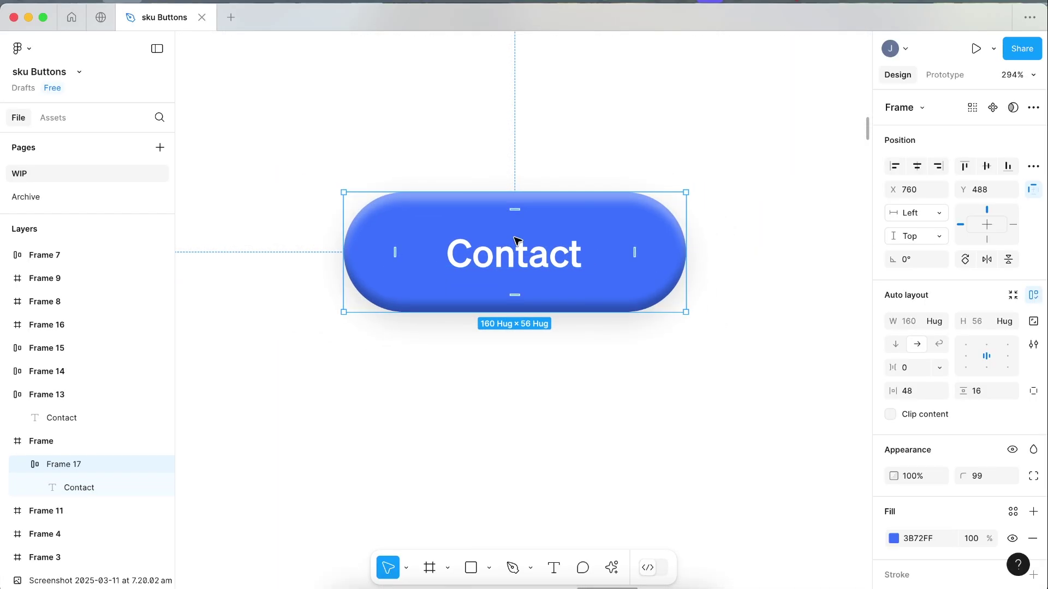
pyautogui.scroll(-3, 517, 237)
pyautogui.click(513, 311)
pyautogui.moveTo(548, 138); pyautogui.dragTo(554, 428)
pyautogui.scroll(-5, 554, 428)
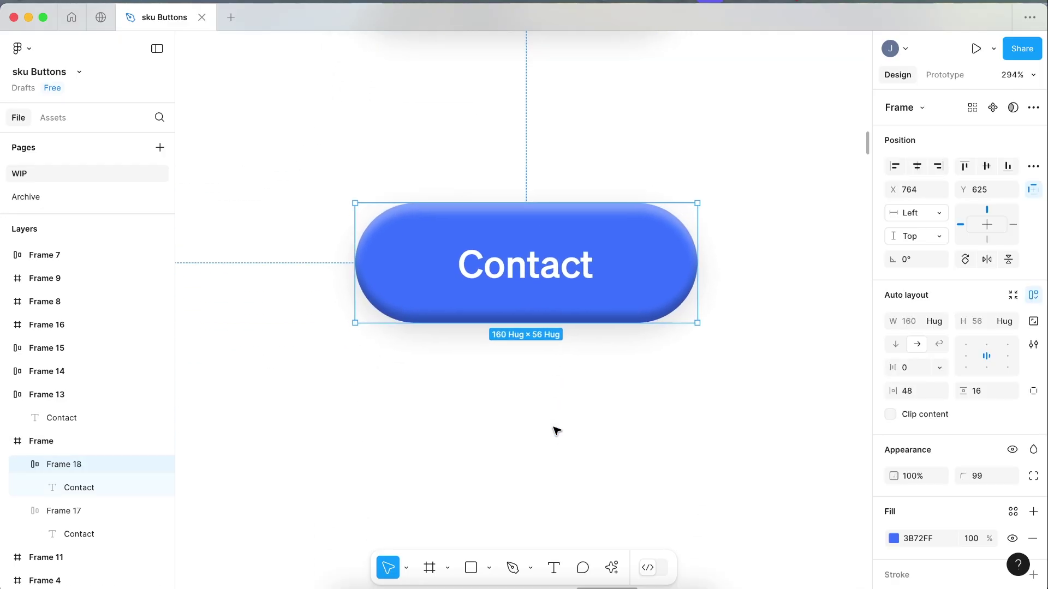
pyautogui.scroll(2, 563, 276)
pyautogui.scroll(2, 557, 222)
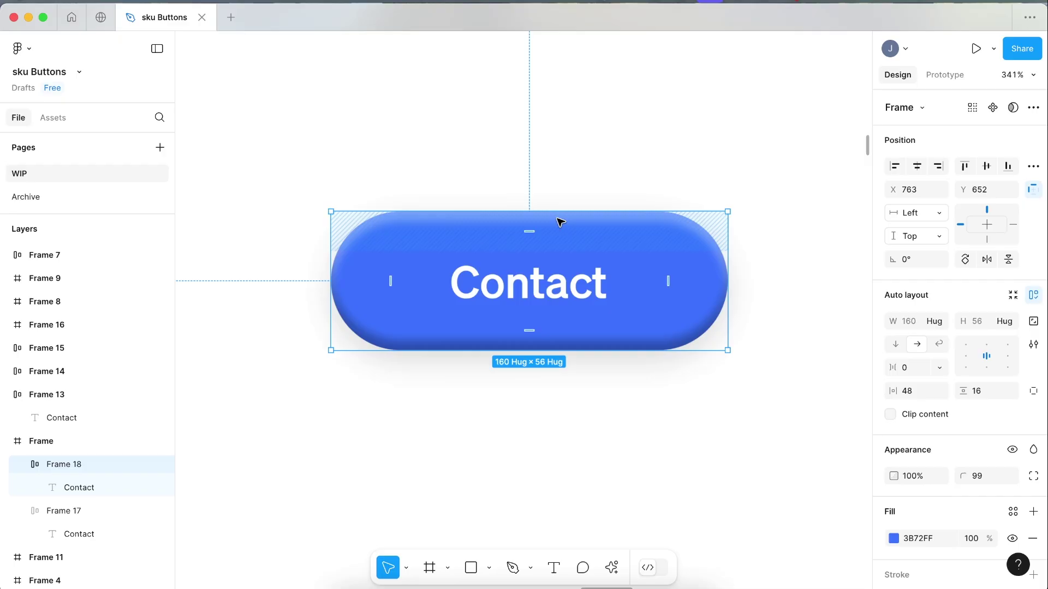
pyautogui.click(578, 145)
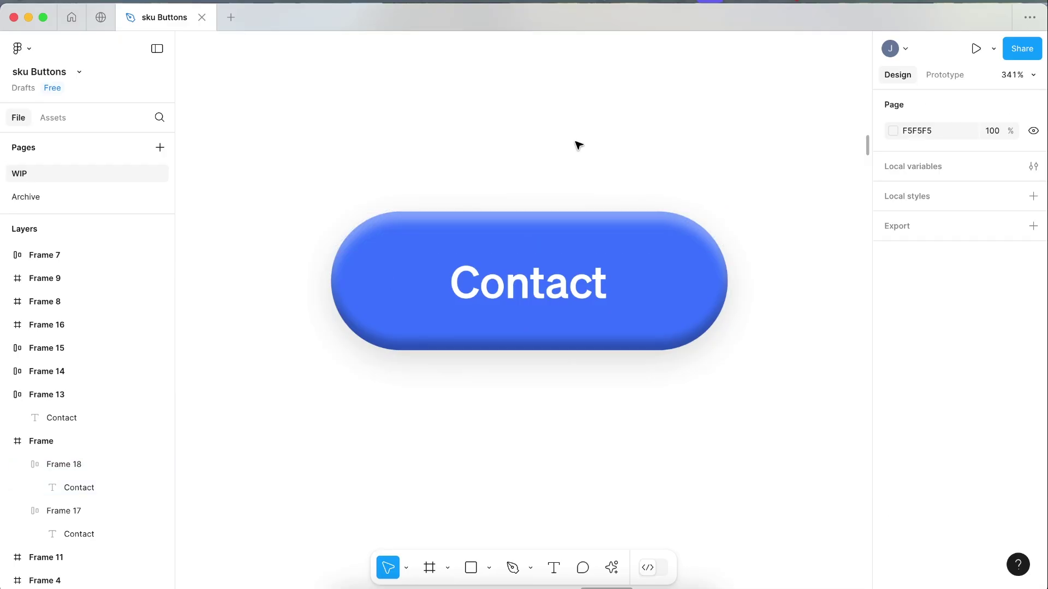
pyautogui.scroll(2, 499, 204)
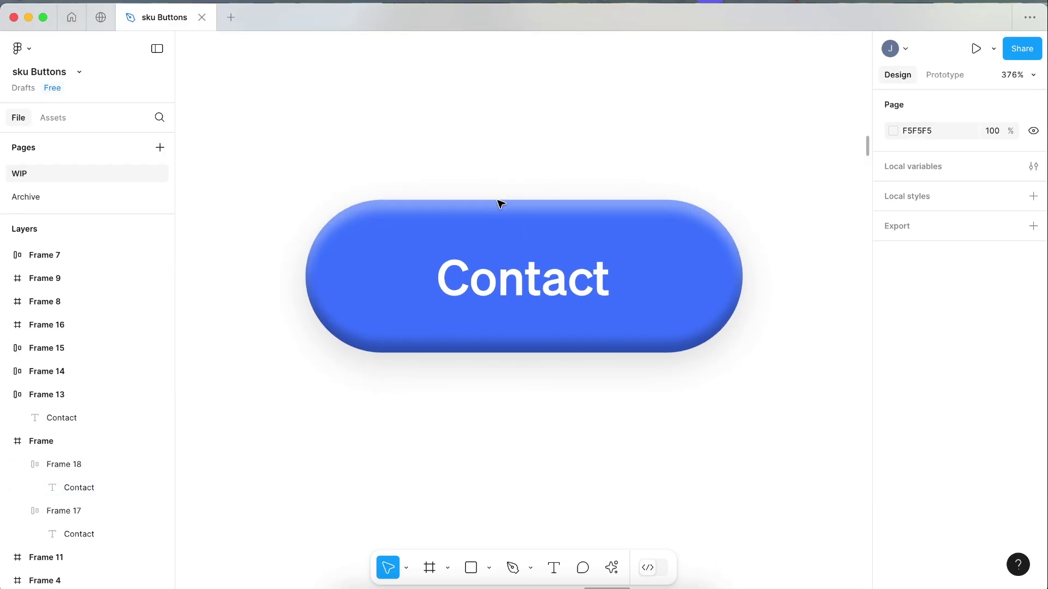
# Step: Change the duplicate button's fill from blue 3B72FF to the page's purple 6F37FE swatch
pyautogui.scroll(2, 501, 204)
pyautogui.scroll(-3, 498, 203)
pyautogui.click(498, 210)
pyautogui.scroll(-1, 947, 487)
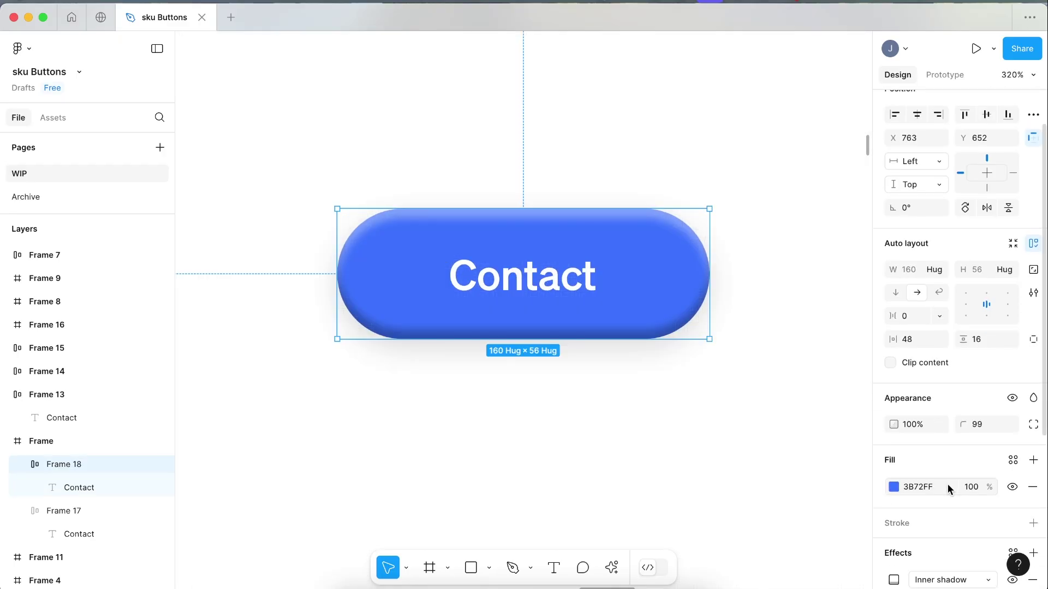
pyautogui.click(893, 487)
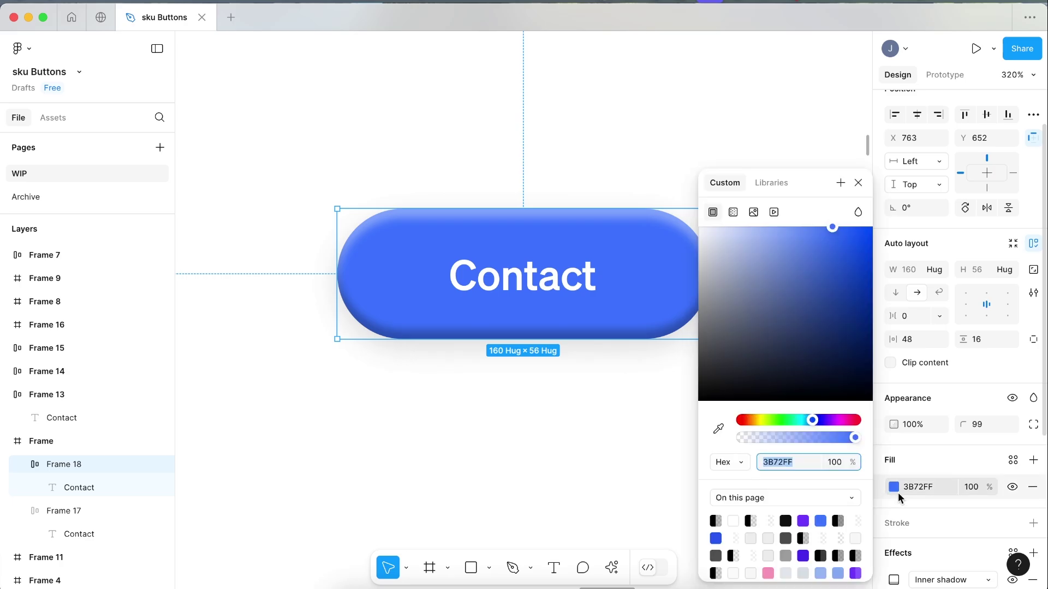
pyautogui.click(803, 521)
pyautogui.click(605, 473)
pyautogui.scroll(2, 585, 402)
pyautogui.scroll(1, 584, 402)
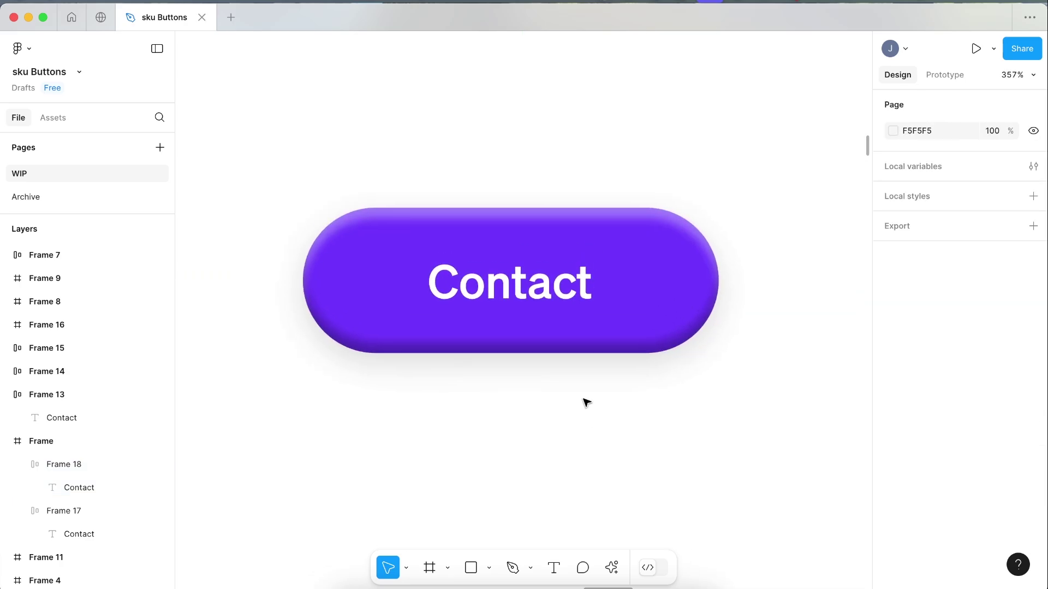
pyautogui.click(600, 293)
pyautogui.scroll(2, 579, 276)
pyautogui.scroll(2, 579, 275)
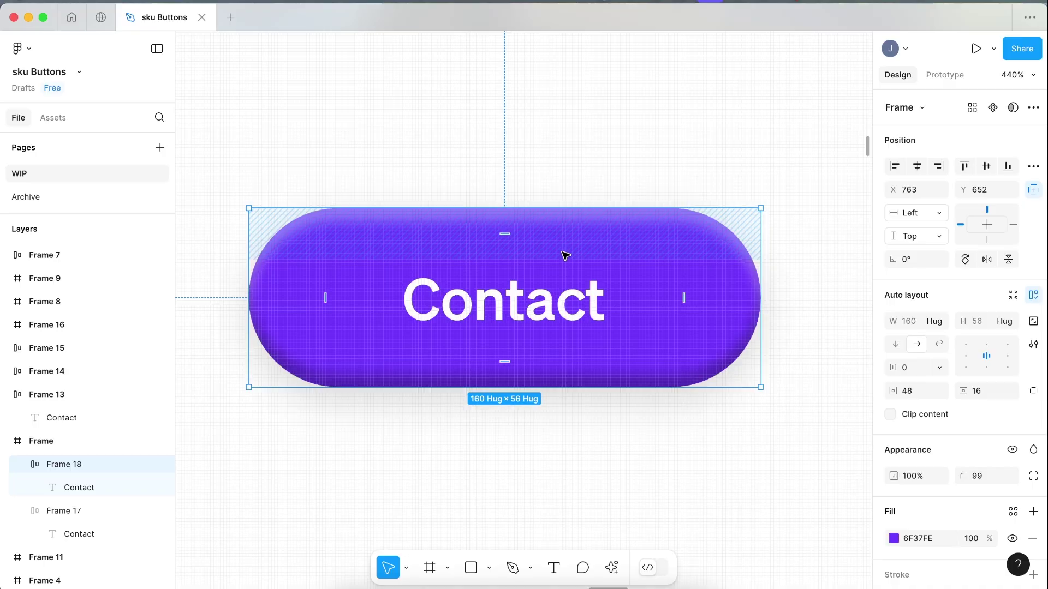
pyautogui.click(429, 158)
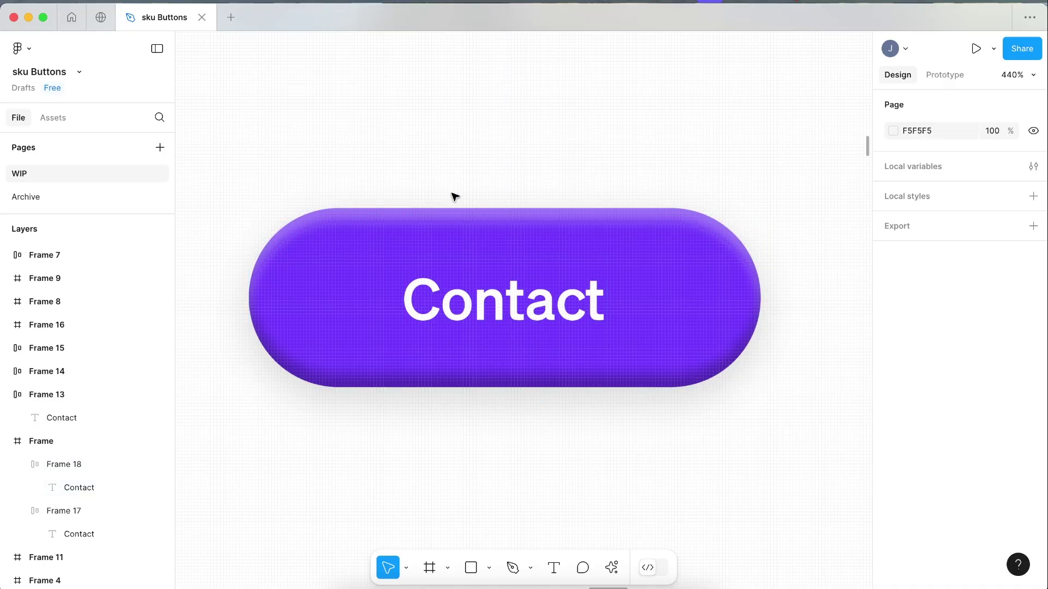
pyautogui.scroll(5, 532, 216)
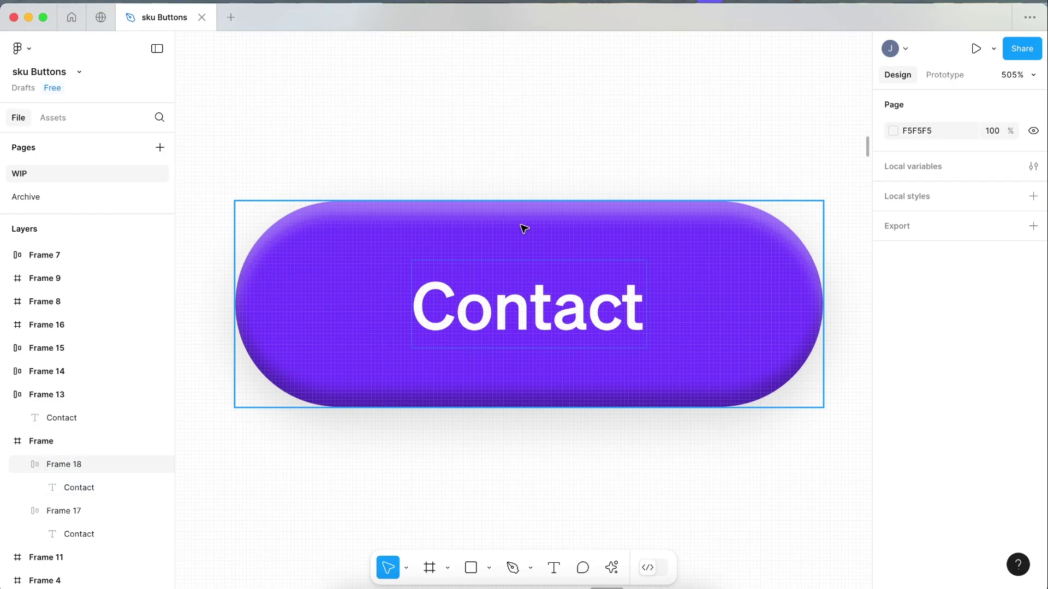
# Step: Add another inner shadow effect to the purple Contact button
pyautogui.click(517, 227)
pyautogui.scroll(-3, 950, 444)
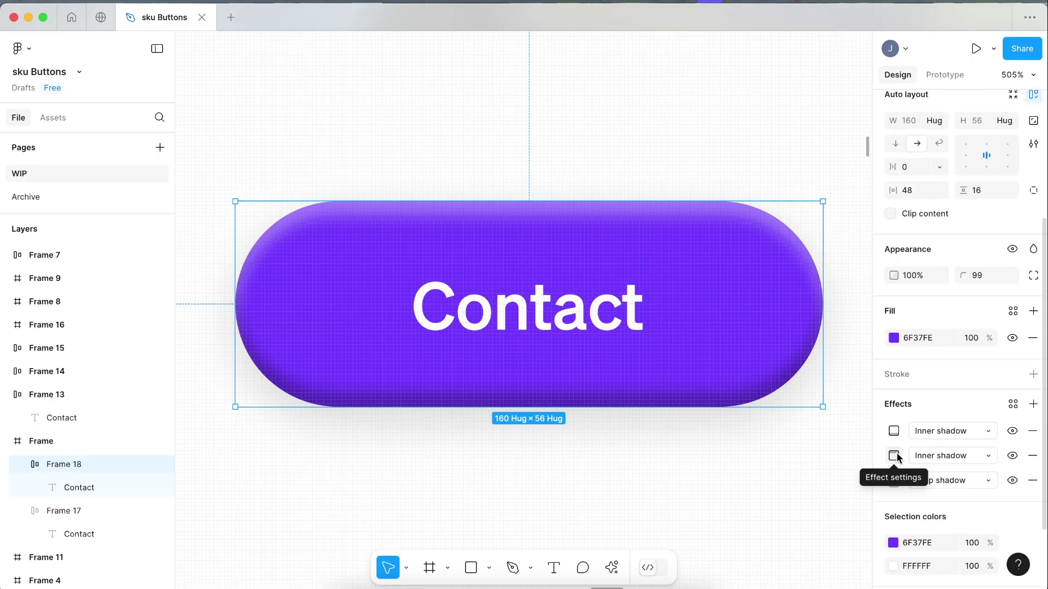
pyautogui.click(894, 455)
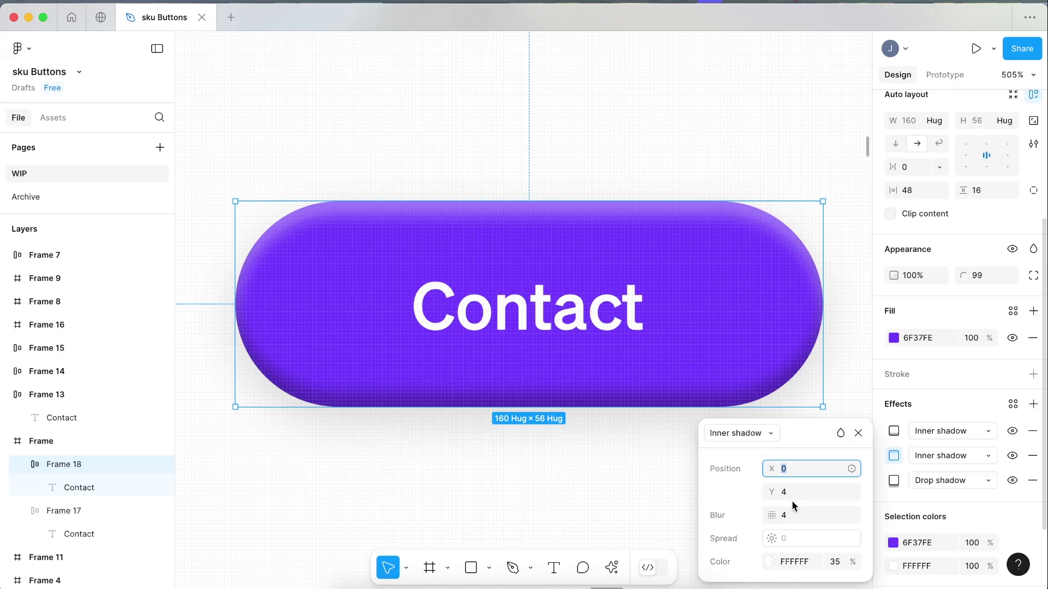
pyautogui.click(939, 385)
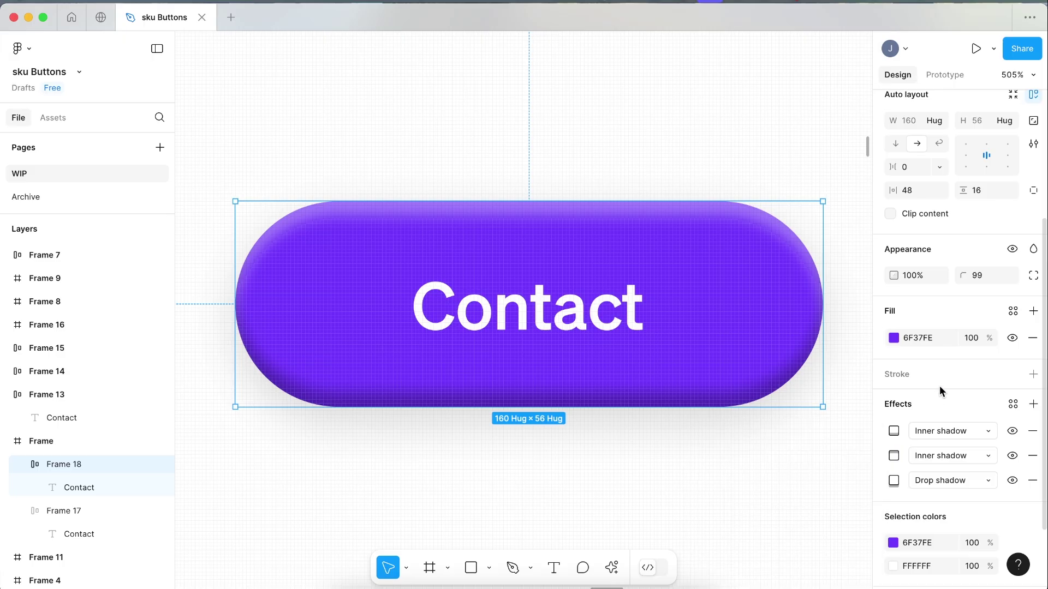
pyautogui.click(1033, 404)
pyautogui.click(934, 432)
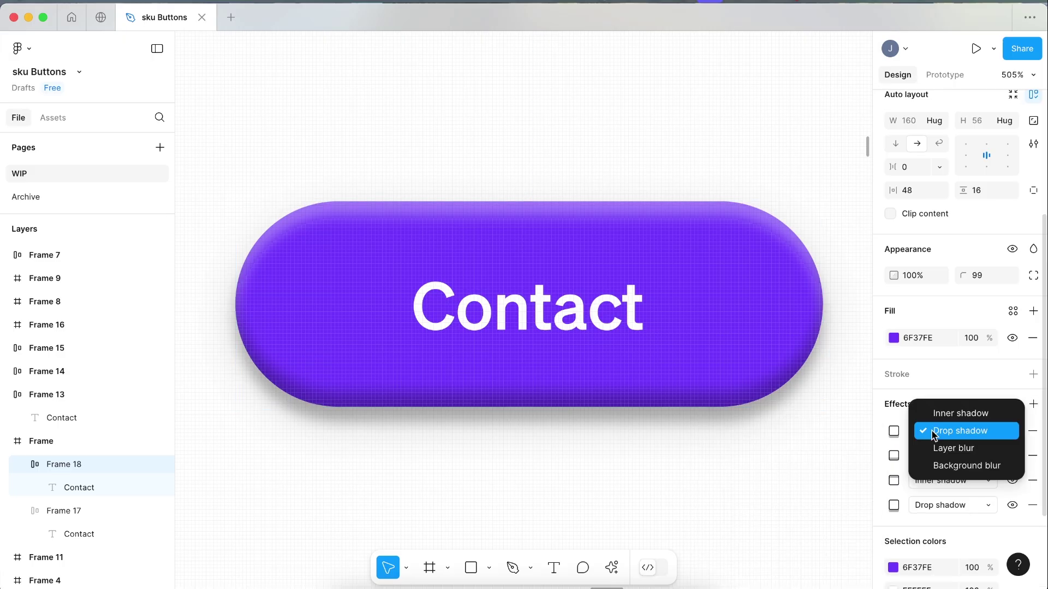
pyautogui.click(941, 410)
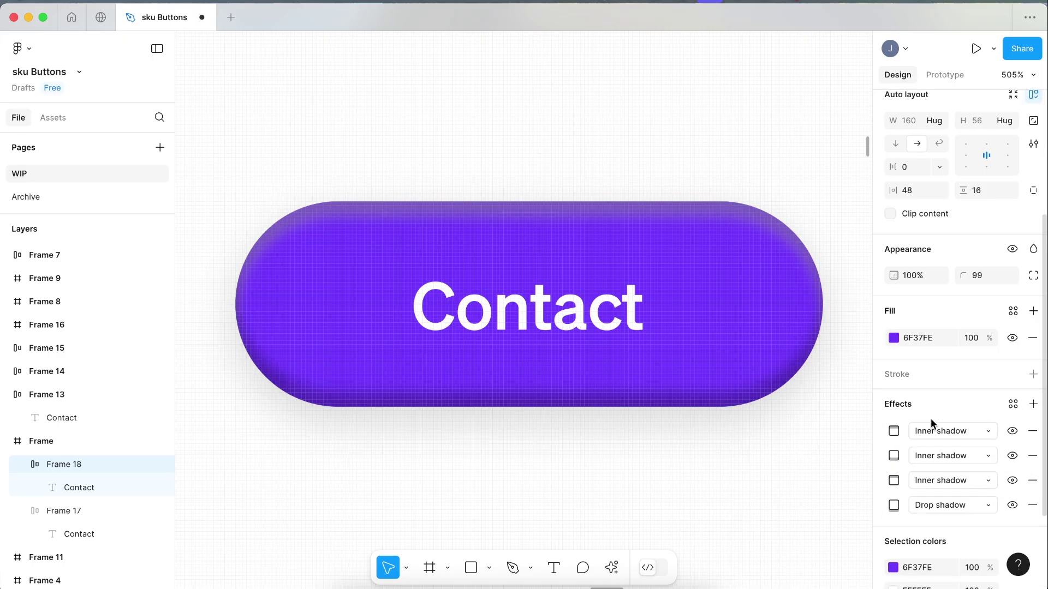
pyautogui.click(893, 431)
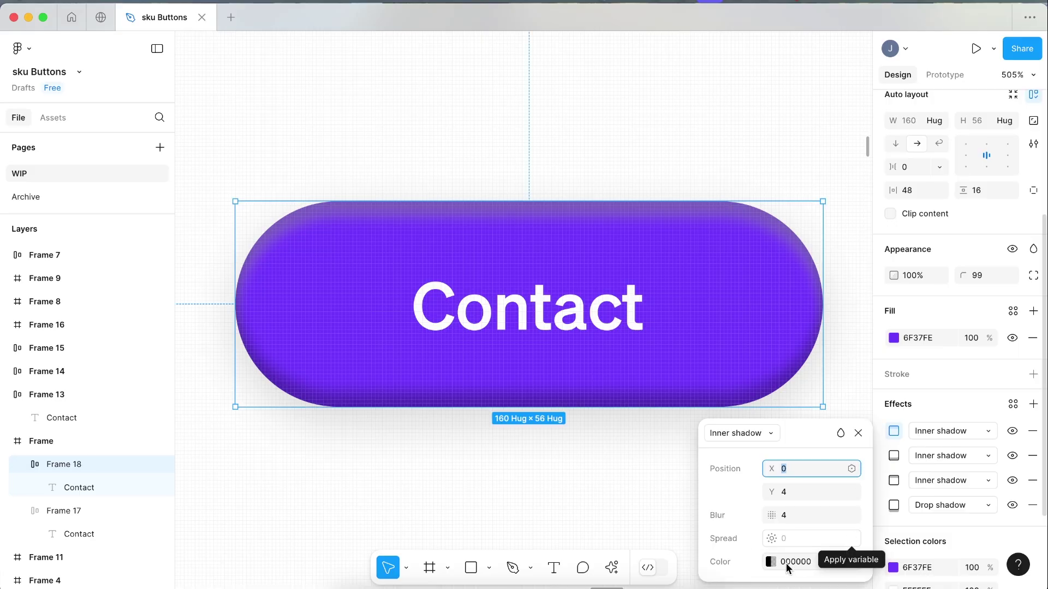
# Step: Eyedrop the button's purple 6F37FE for that inner shadow and set blur 2, Y offset 2
pyautogui.click(770, 563)
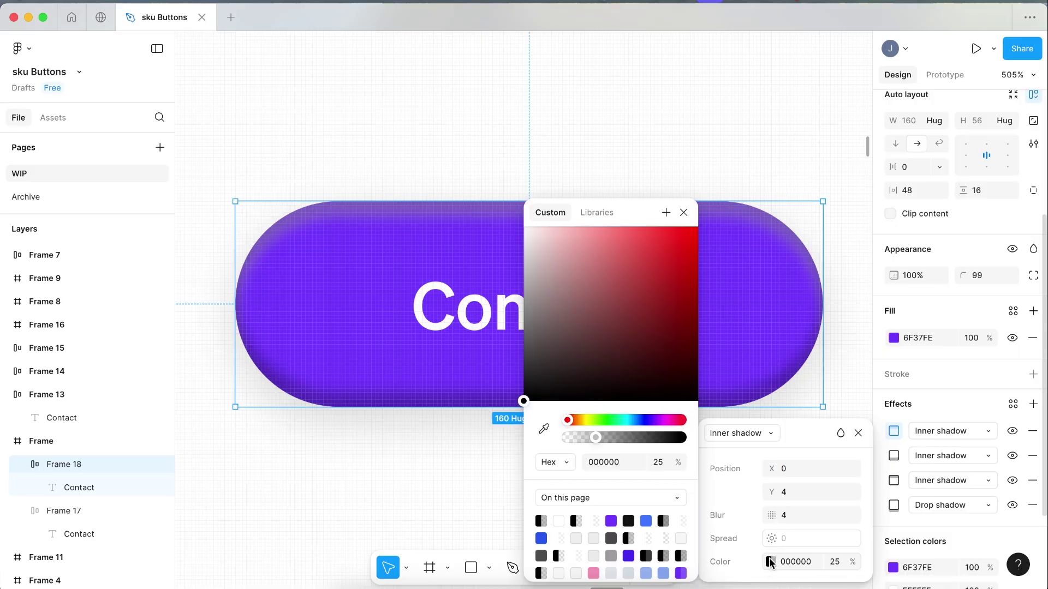
pyautogui.click(544, 429)
pyautogui.click(361, 304)
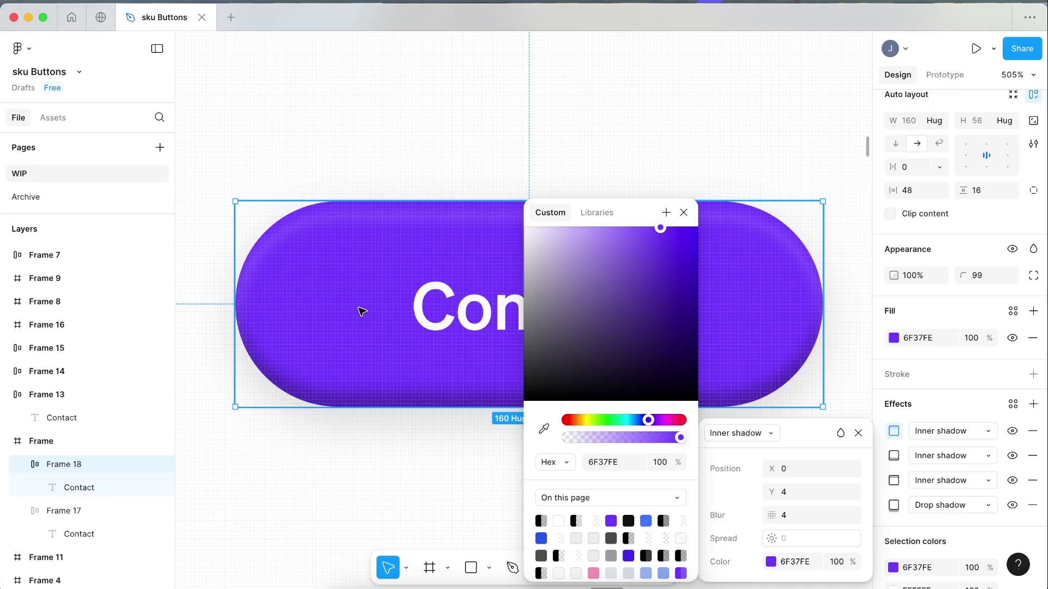
pyautogui.click(734, 480)
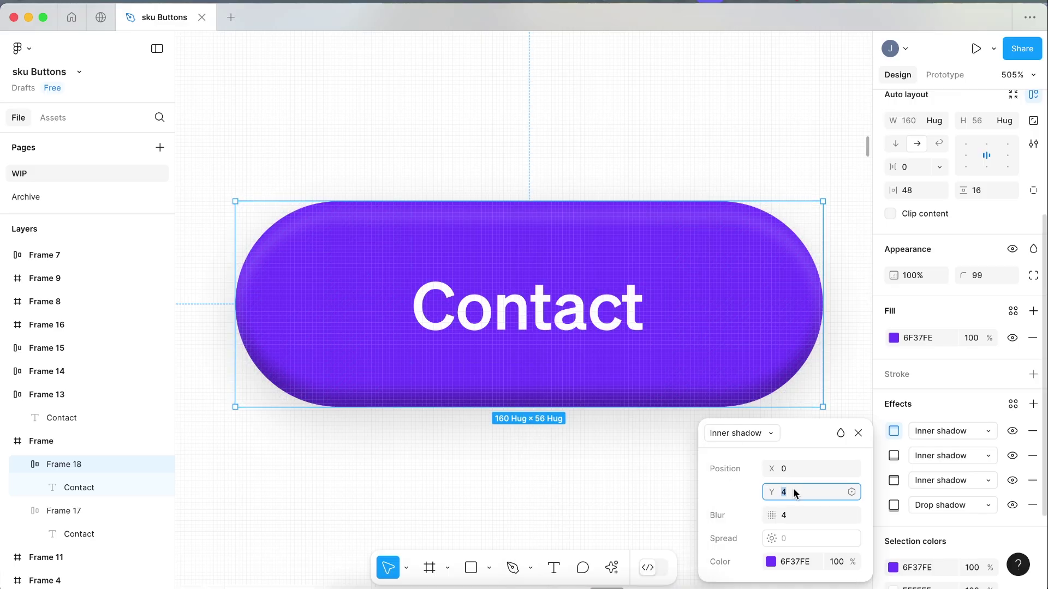
pyautogui.click(796, 516)
pyautogui.press('Down')
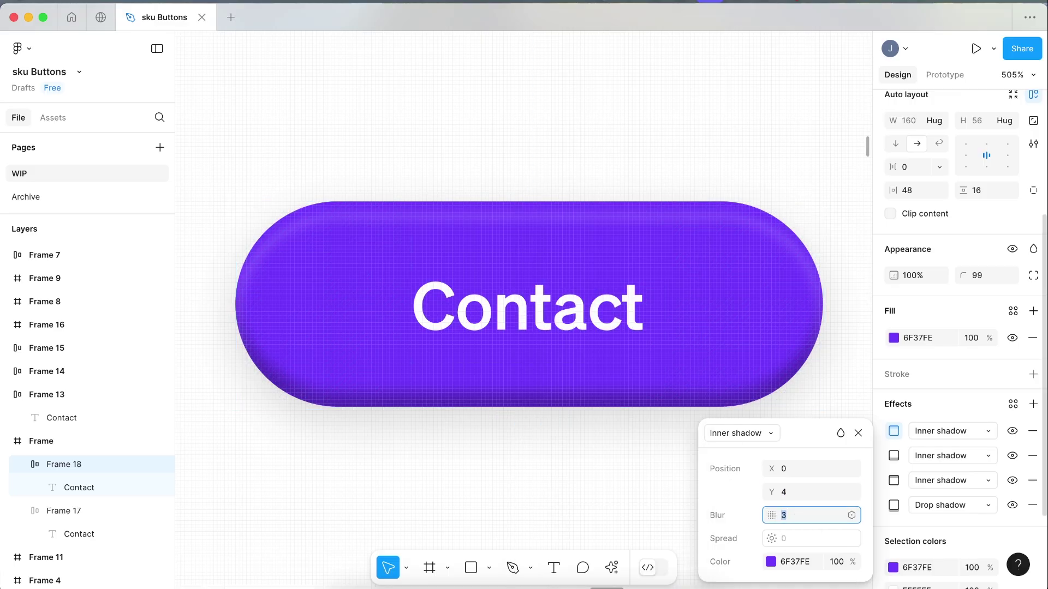
pyautogui.click(794, 492)
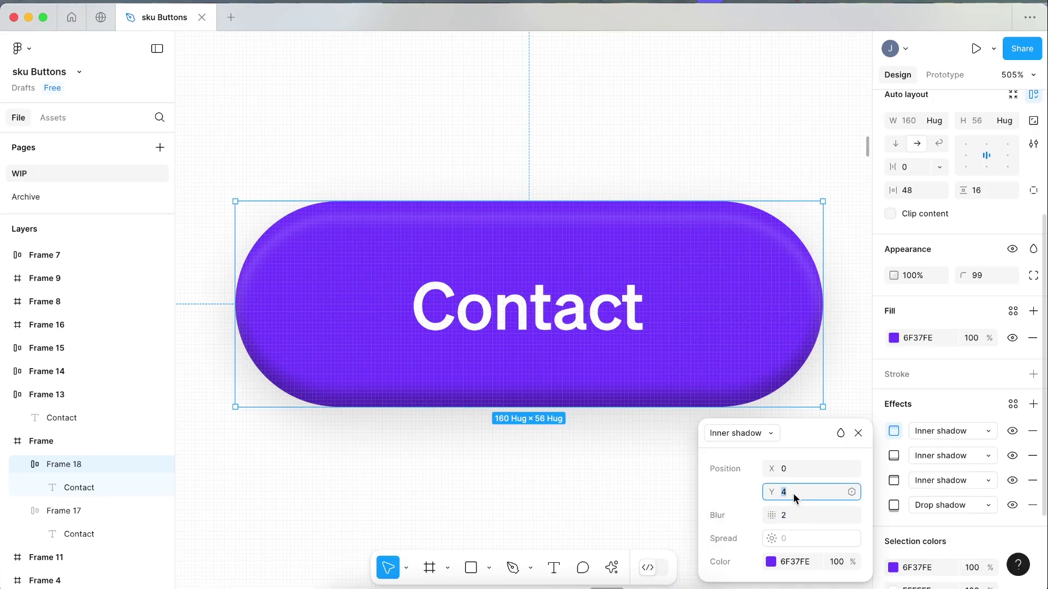
pyautogui.press('Down')
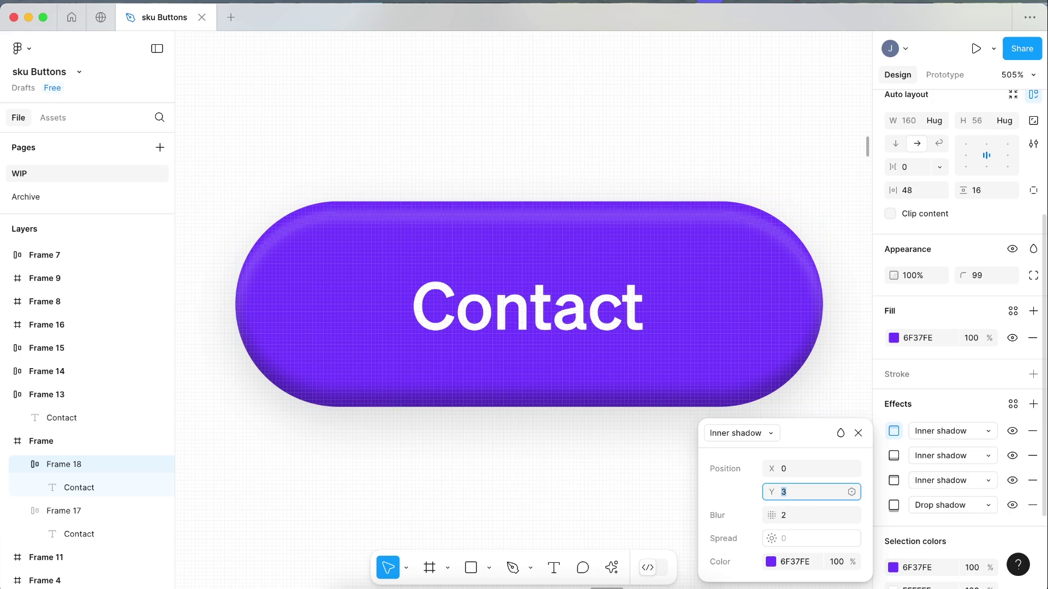
pyautogui.press('Down')
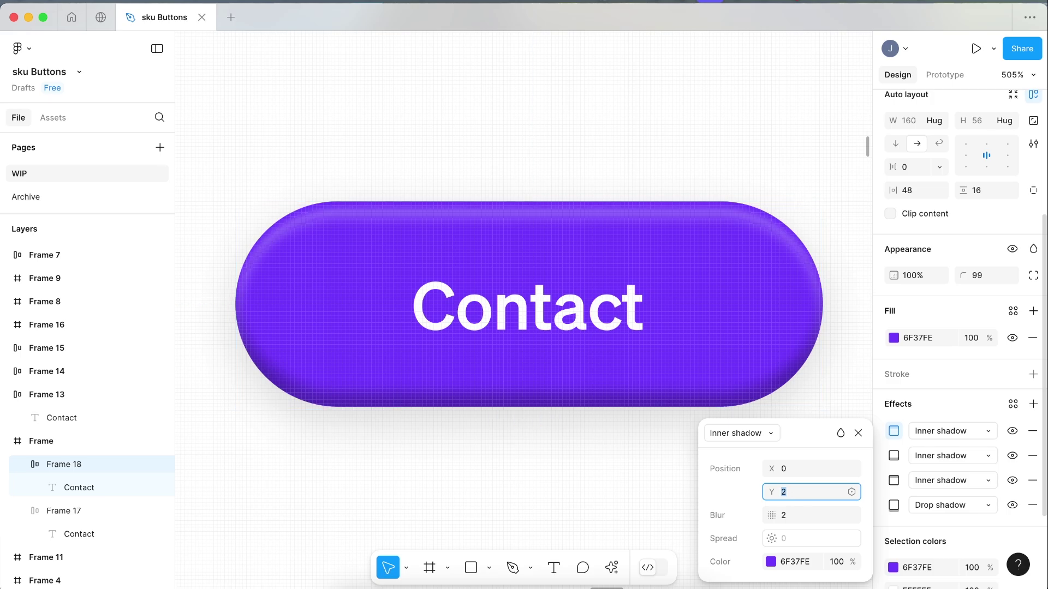
pyautogui.click(530, 168)
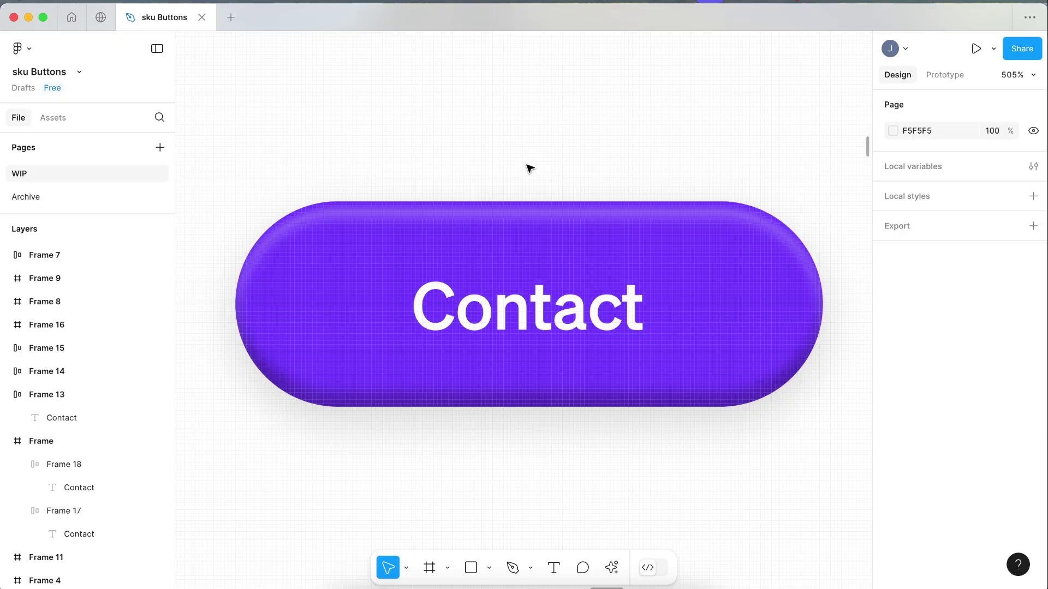
# Step: Set the third inner shadow to 40% opacity and blur 5
pyautogui.scroll(1, 530, 168)
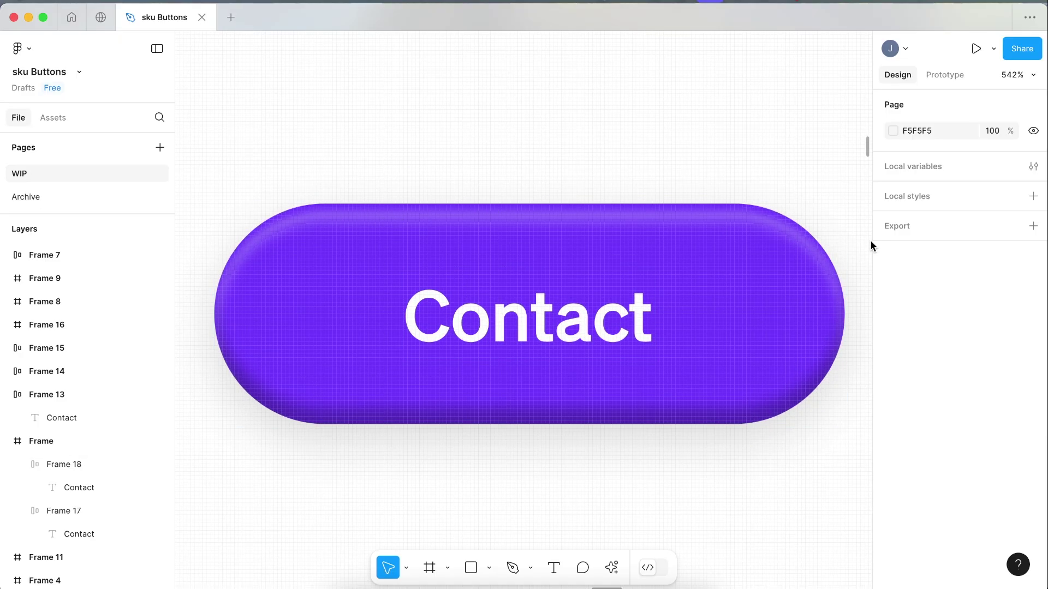
pyautogui.click(643, 239)
pyautogui.scroll(-3, 933, 413)
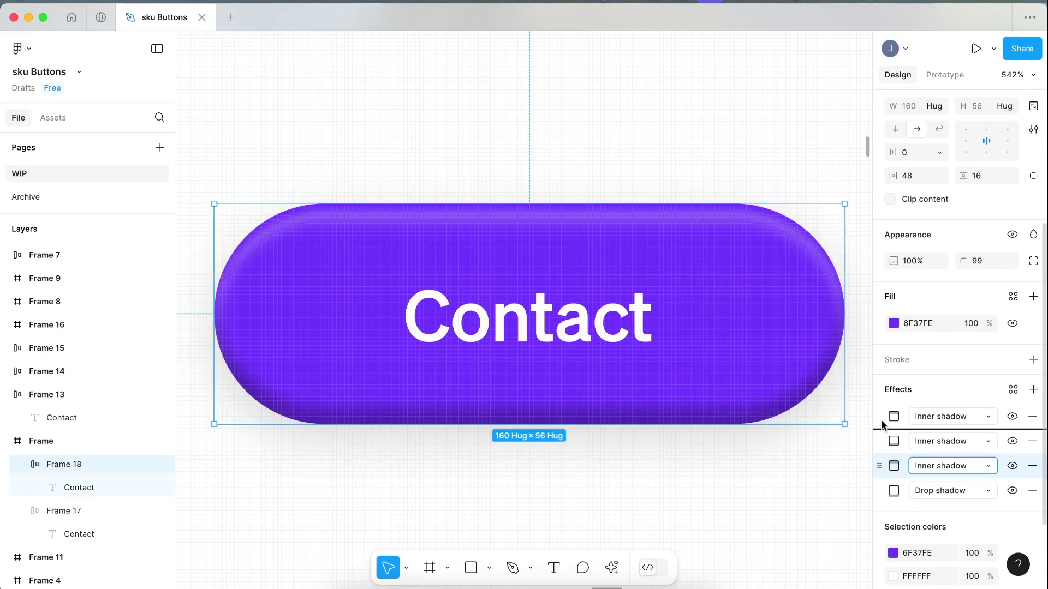
pyautogui.click(894, 468)
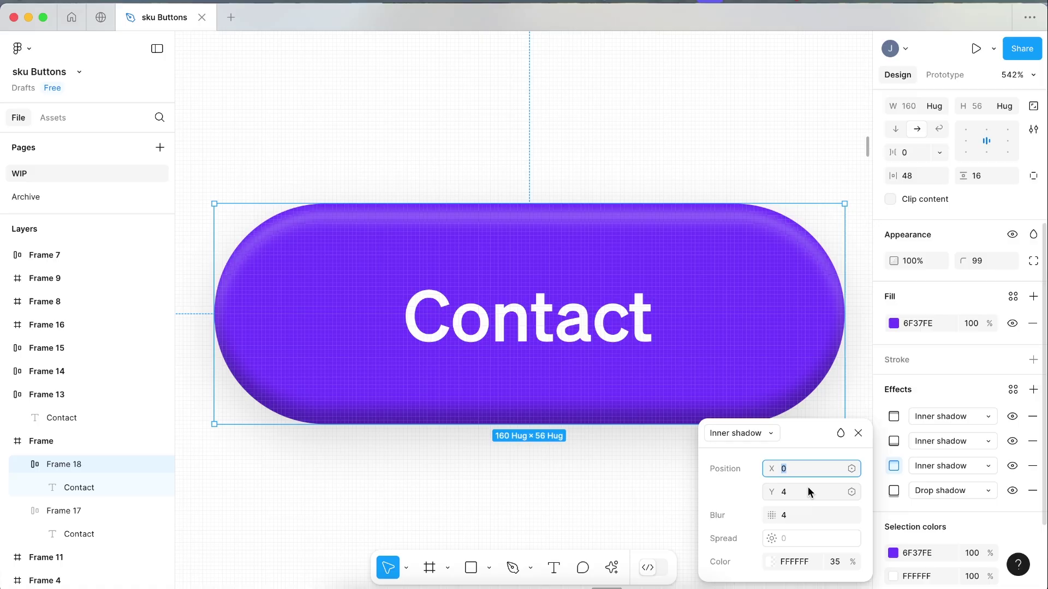
pyautogui.click(837, 560)
pyautogui.write('40')
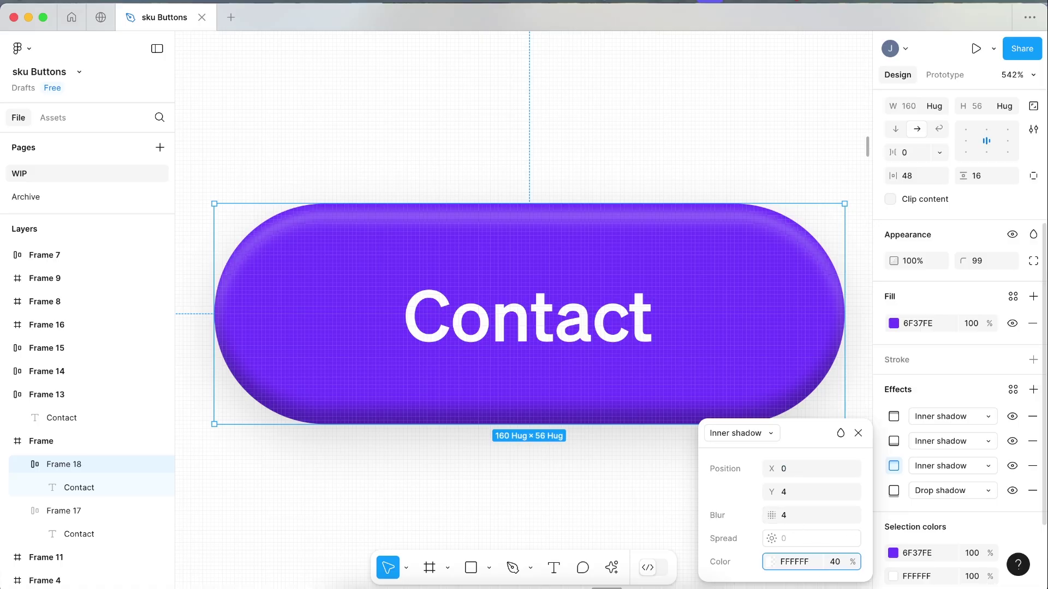
pyautogui.press('Return')
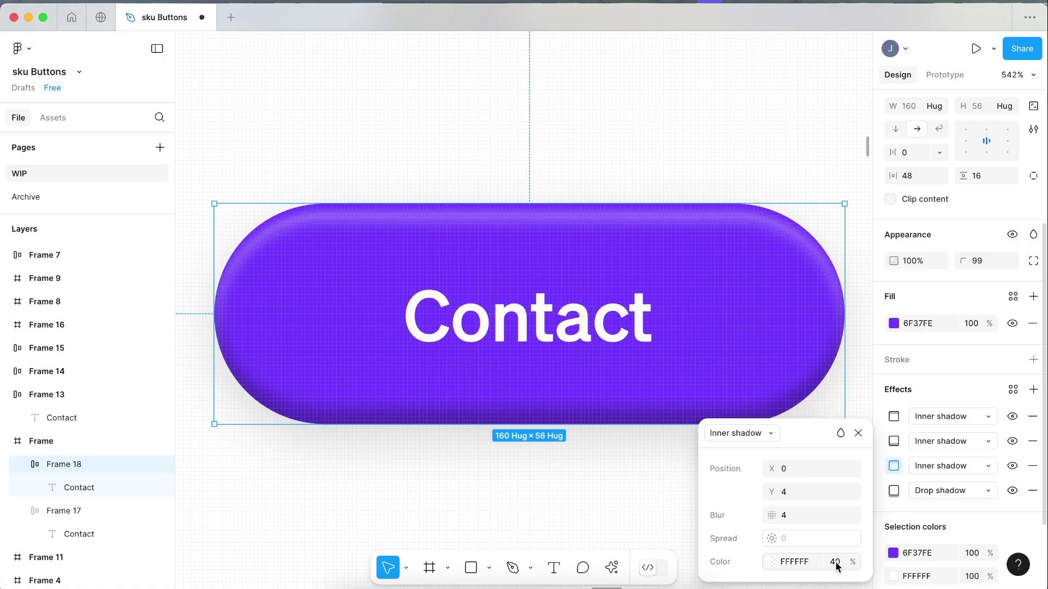
pyautogui.click(795, 516)
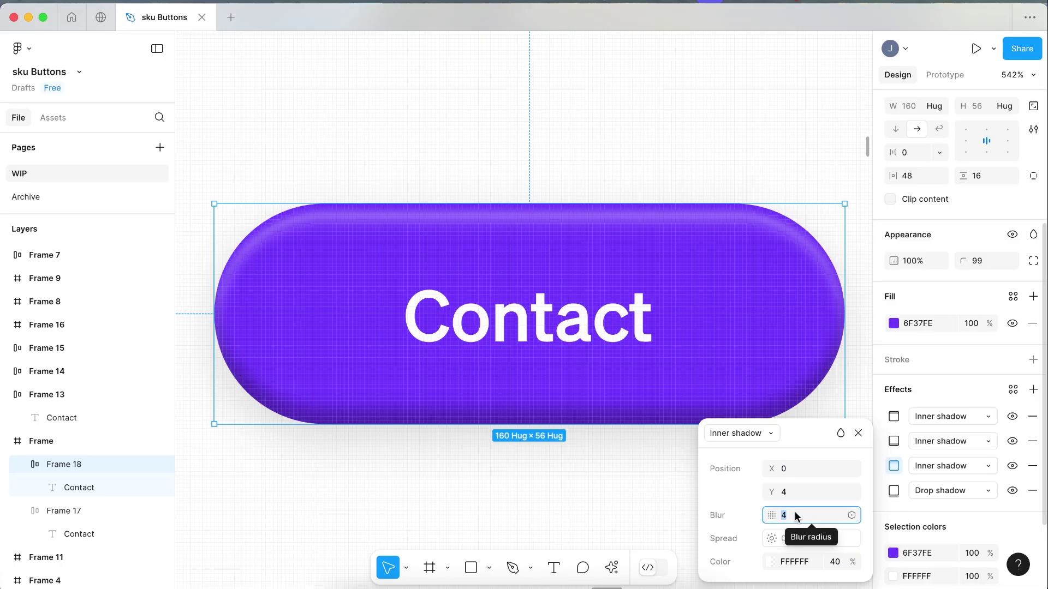
pyautogui.press('Up')
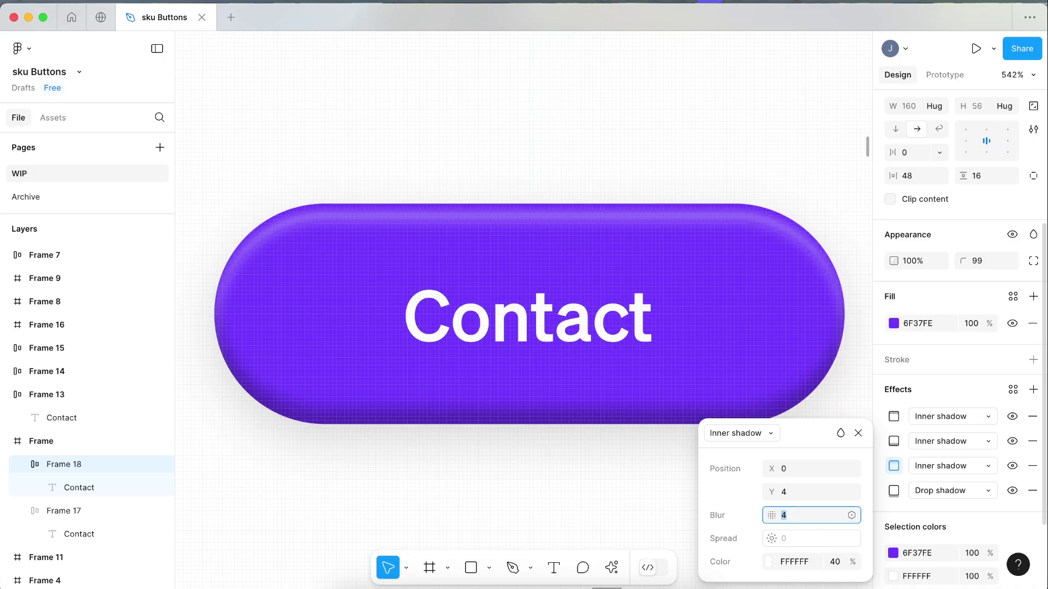
# Step: Raise the white inner shadow's opacity to 50% and zoom out to view the button
pyautogui.click(835, 562)
pyautogui.write('5')
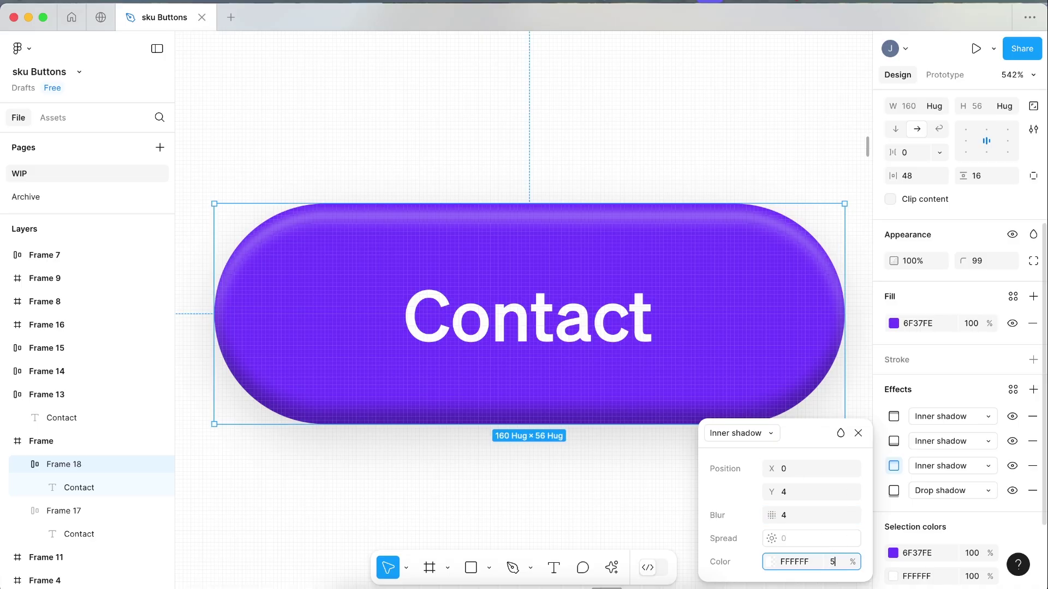
pyautogui.write('0')
pyautogui.click(625, 129)
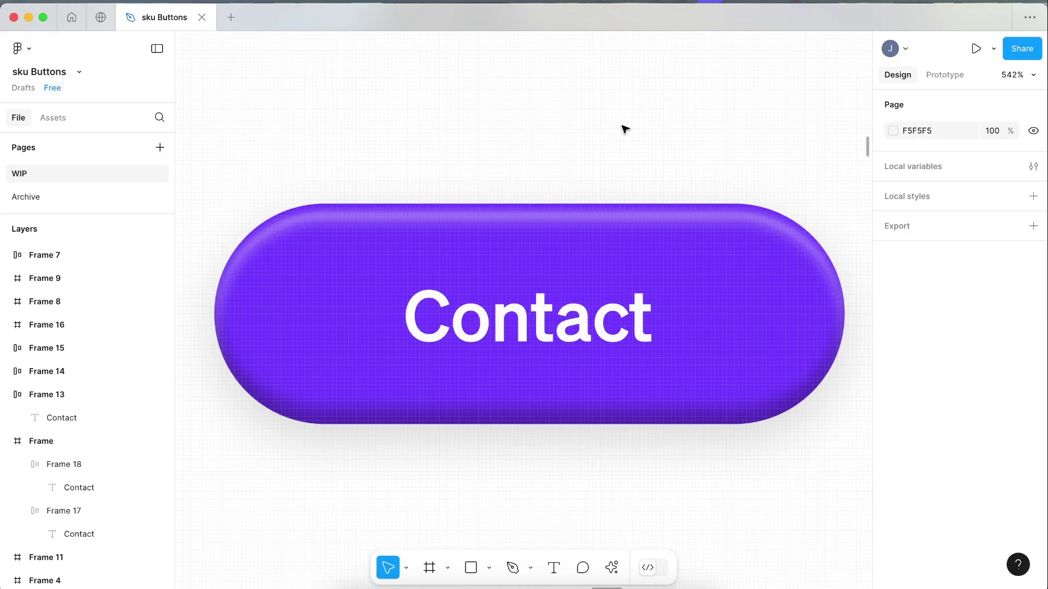
pyautogui.scroll(-5, 625, 130)
pyautogui.hotkey('ctrl', 'z')
pyautogui.click(582, 175)
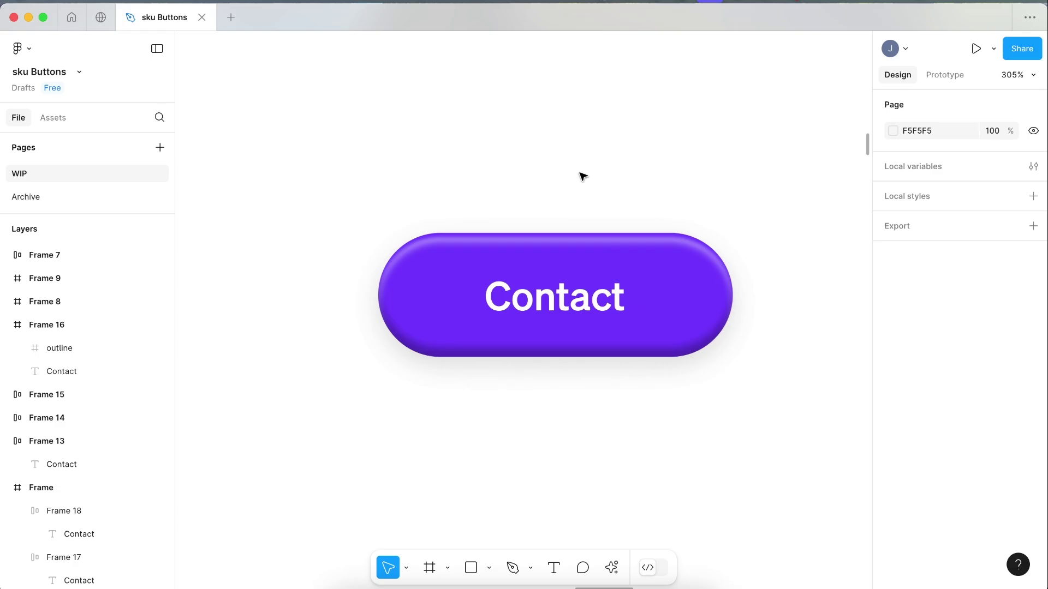
# Step: Duplicate the purple Contact button and place the copy below the original
pyautogui.scroll(-2, 557, 237)
pyautogui.click(566, 202)
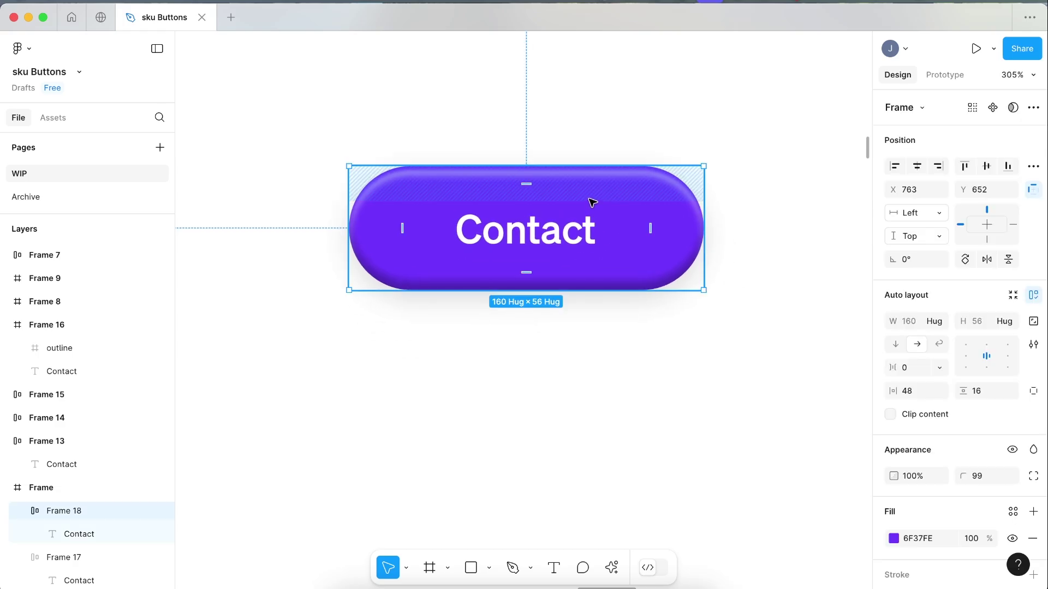
pyautogui.press('super+d')
pyautogui.scroll(-2, 591, 202)
pyautogui.hscroll(-1, 591, 202)
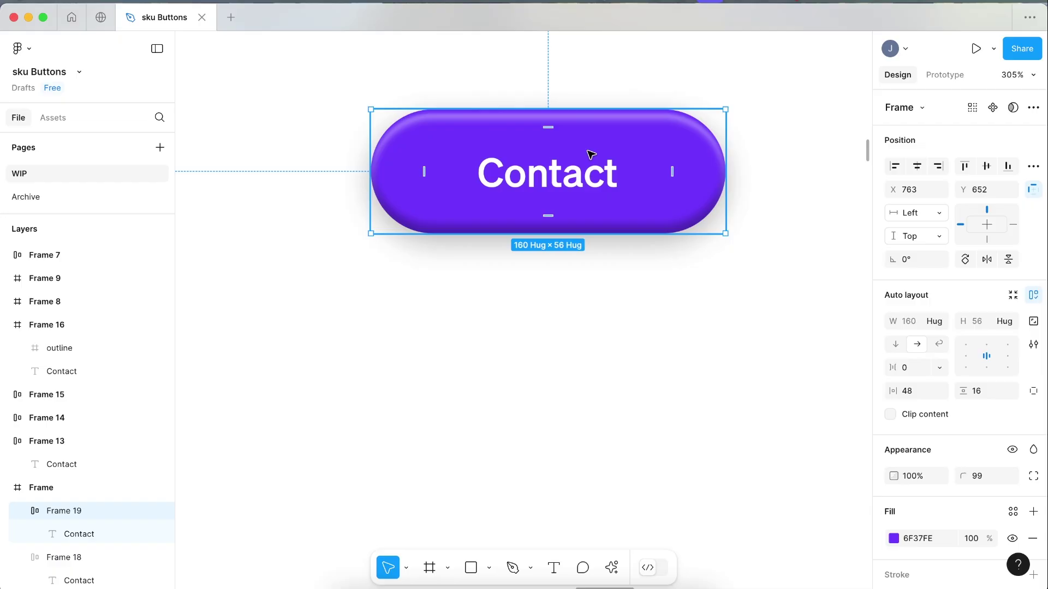
pyautogui.moveTo(591, 155); pyautogui.dragTo(612, 435)
pyautogui.press('super+z')
pyautogui.moveTo(590, 215); pyautogui.dragTo(588, 389)
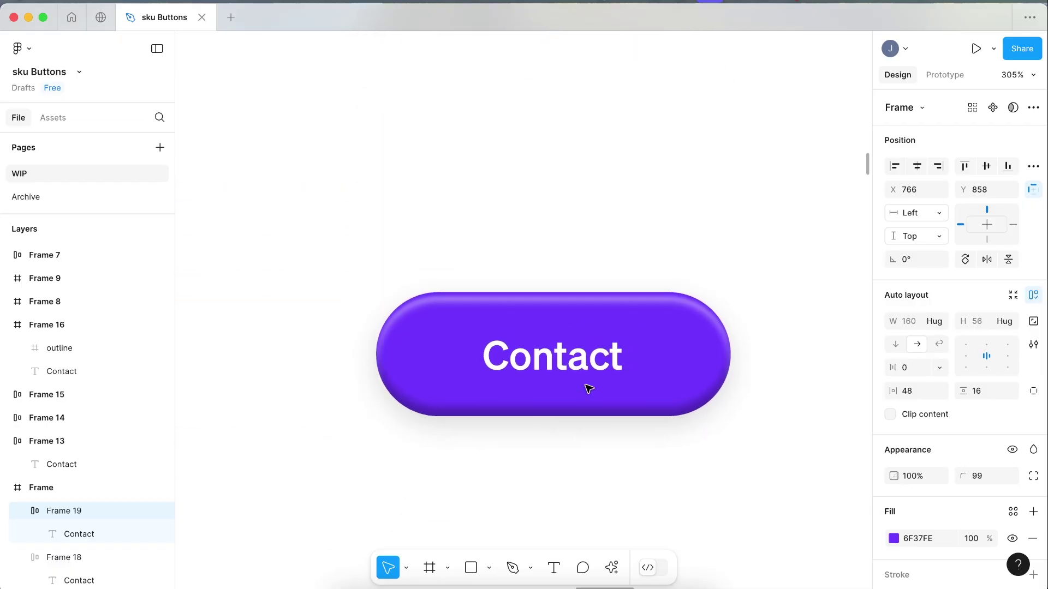
pyautogui.scroll(5, 588, 389)
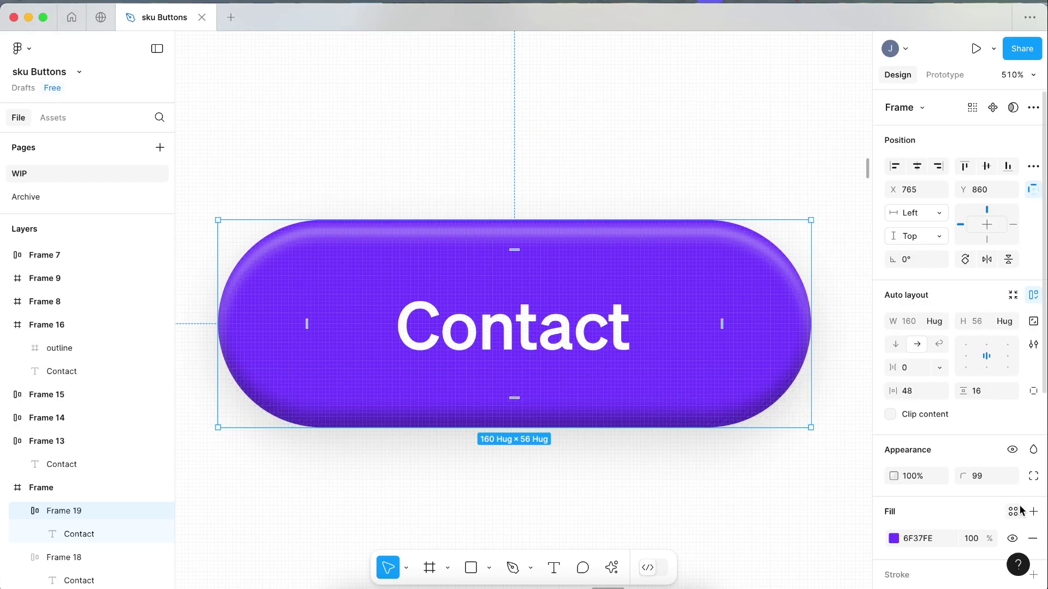
pyautogui.scroll(-5, 1021, 510)
# Step: Remove the copy's inner shadow effects so only the drop shadow remains
pyautogui.click(1030, 392)
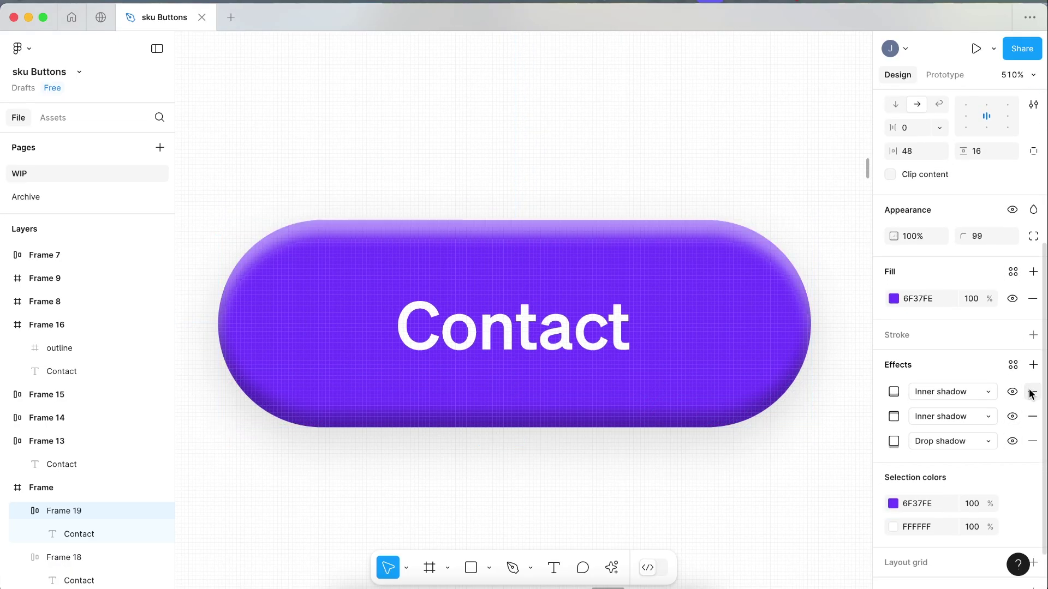
pyautogui.click(1031, 392)
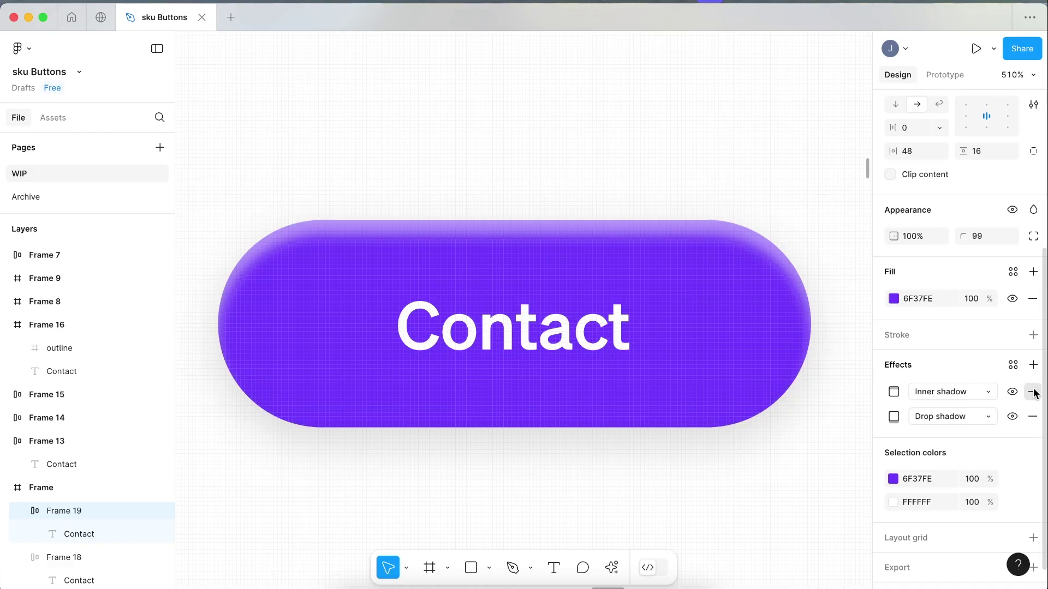
pyautogui.click(1031, 392)
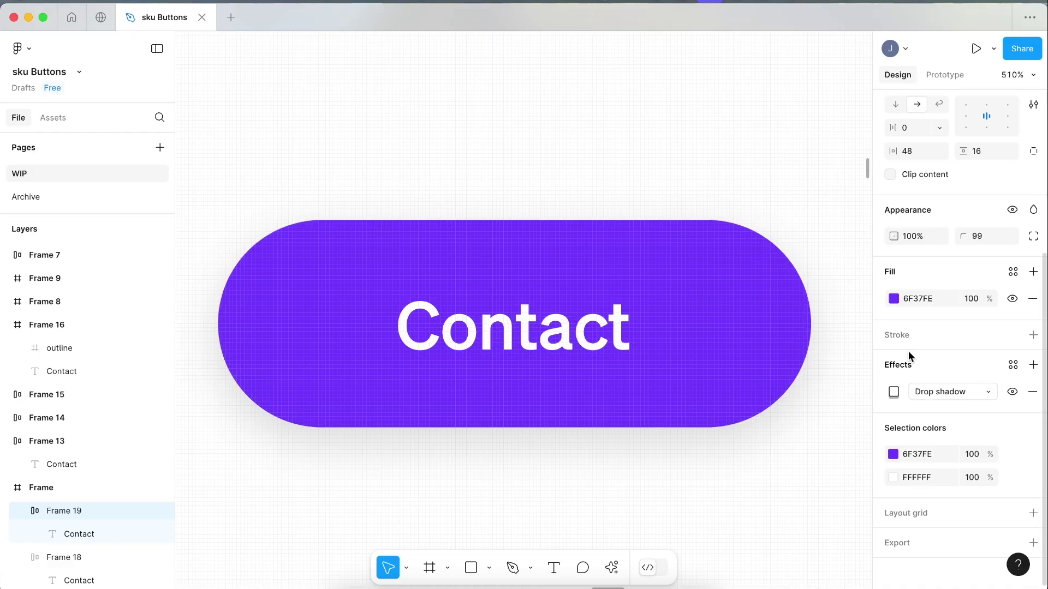
pyautogui.click(649, 136)
# Step: Give the copy a black 111111 fill and a much smaller corner radius
pyautogui.click(679, 295)
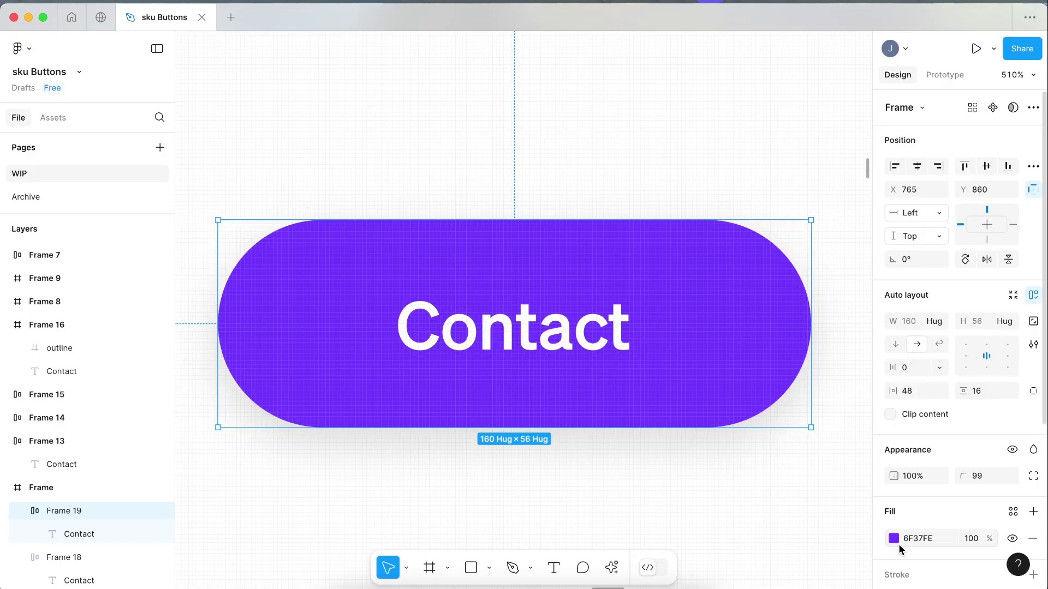
pyautogui.scroll(-1, 900, 548)
pyautogui.click(918, 502)
pyautogui.write('111111')
pyautogui.press('Return')
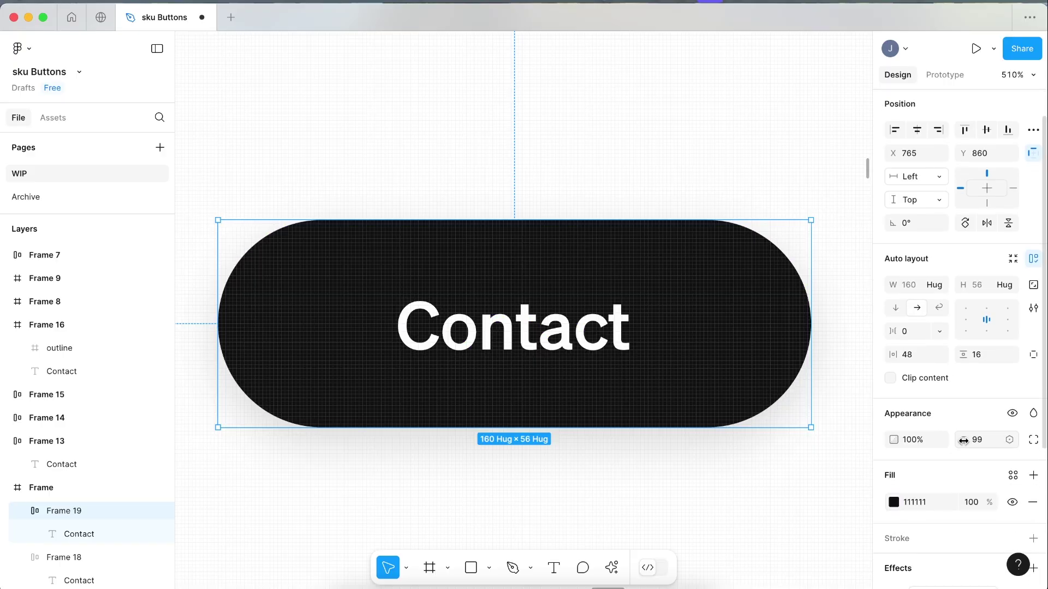
pyautogui.click(971, 440)
pyautogui.write('16')
pyautogui.press('Return')
pyautogui.click(743, 160)
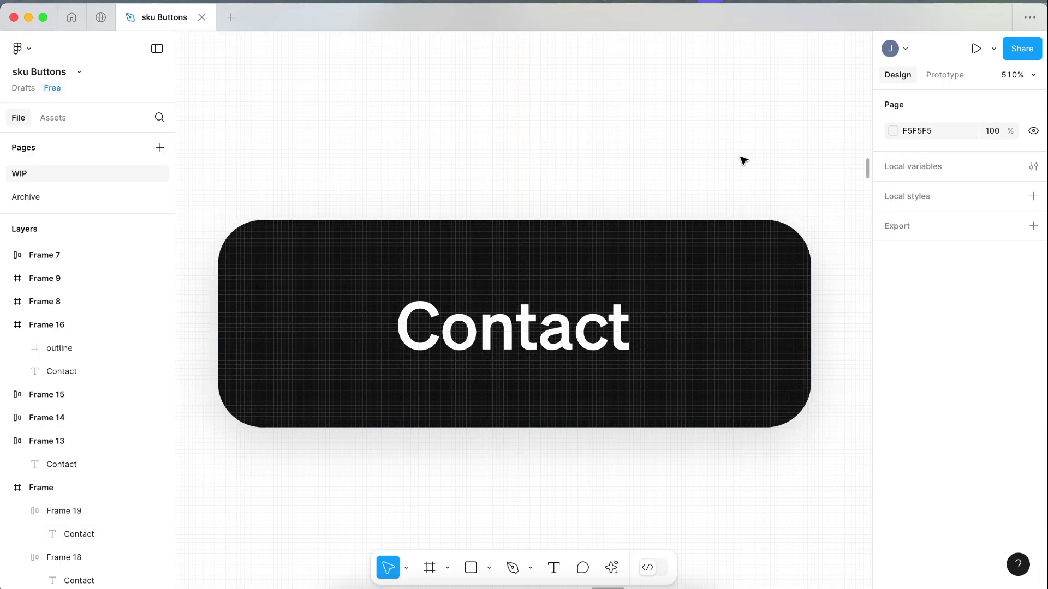
pyautogui.scroll(-2, 743, 160)
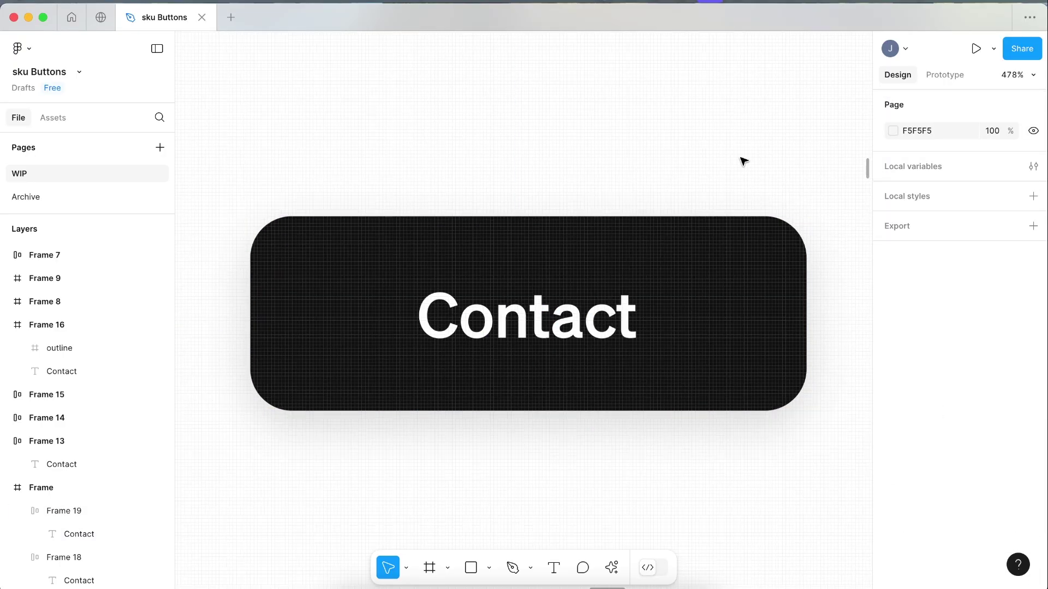
# Step: Remove auto layout from the black Contact button
pyautogui.scroll(-1, 743, 161)
pyautogui.click(710, 277)
pyautogui.scroll(-3, 711, 277)
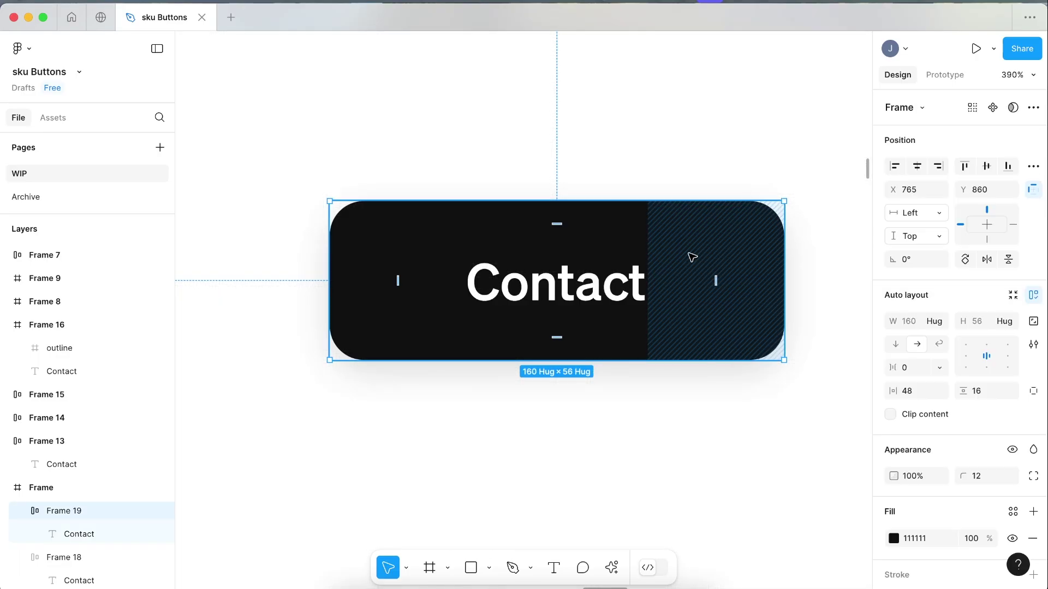
pyautogui.rightClick(700, 256)
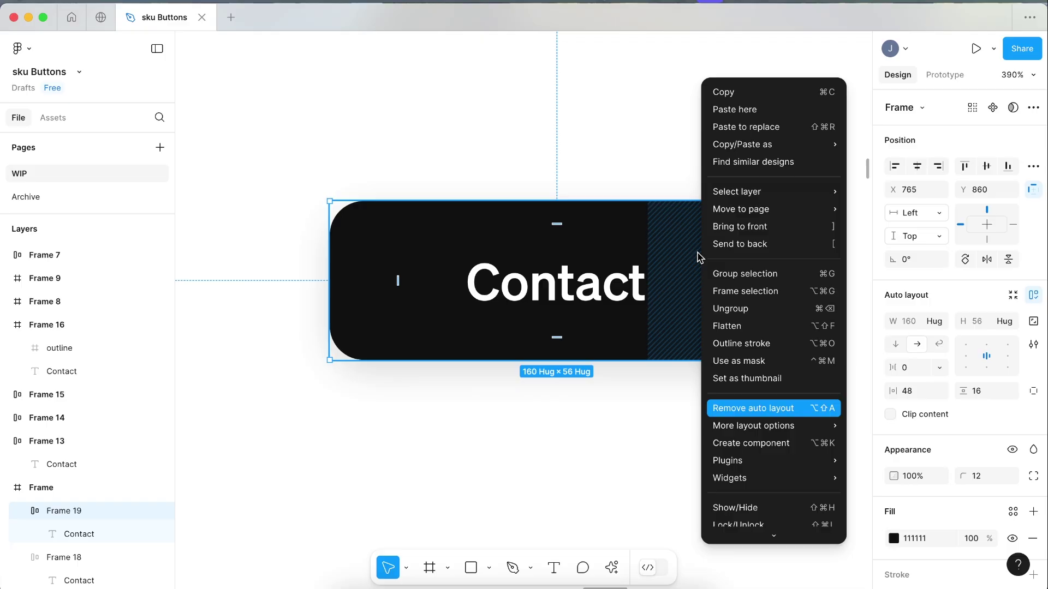
pyautogui.click(781, 408)
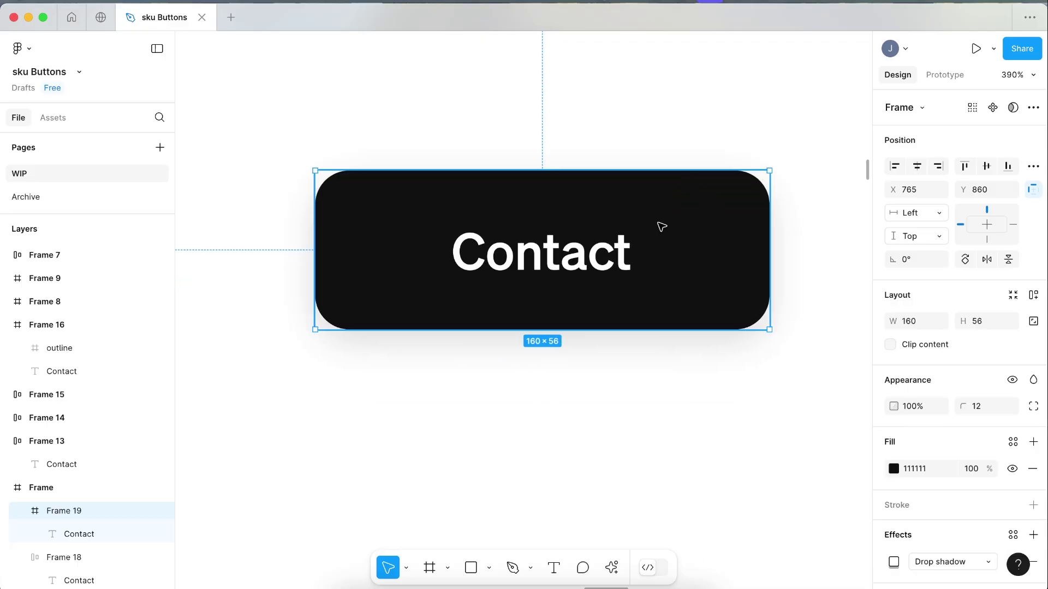
# Step: Duplicate the black button below it and delete the Contact label from the copy
pyautogui.scroll(-2, 661, 226)
pyautogui.hotkey('ctrl', 'd')
pyautogui.moveTo(651, 184); pyautogui.dragTo(653, 475)
pyautogui.scroll(-5, 653, 477)
pyautogui.scroll(1, 596, 433)
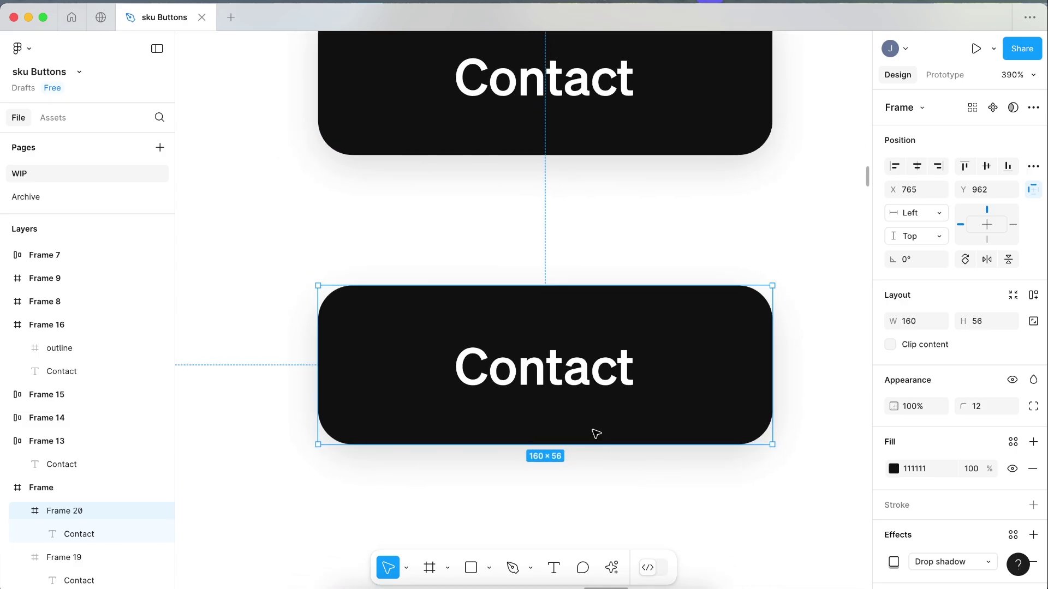
pyautogui.doubleClick(539, 373)
pyautogui.press('BackSpace')
pyautogui.scroll(1, 512, 369)
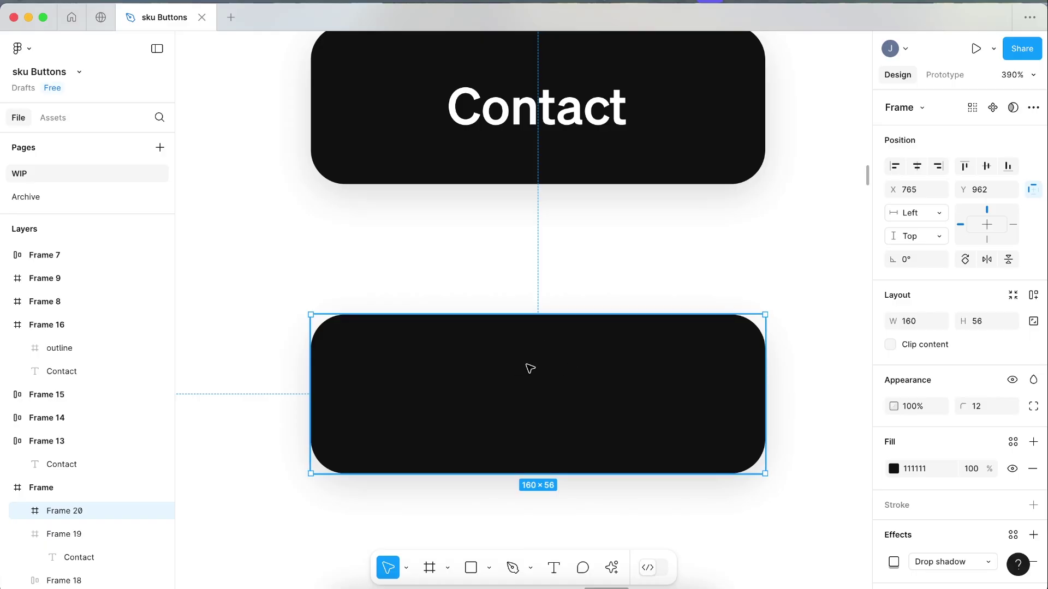
# Step: Turn the copy's black fill into a stroke and remove its drop shadow
pyautogui.hotkey('shift', 'x')
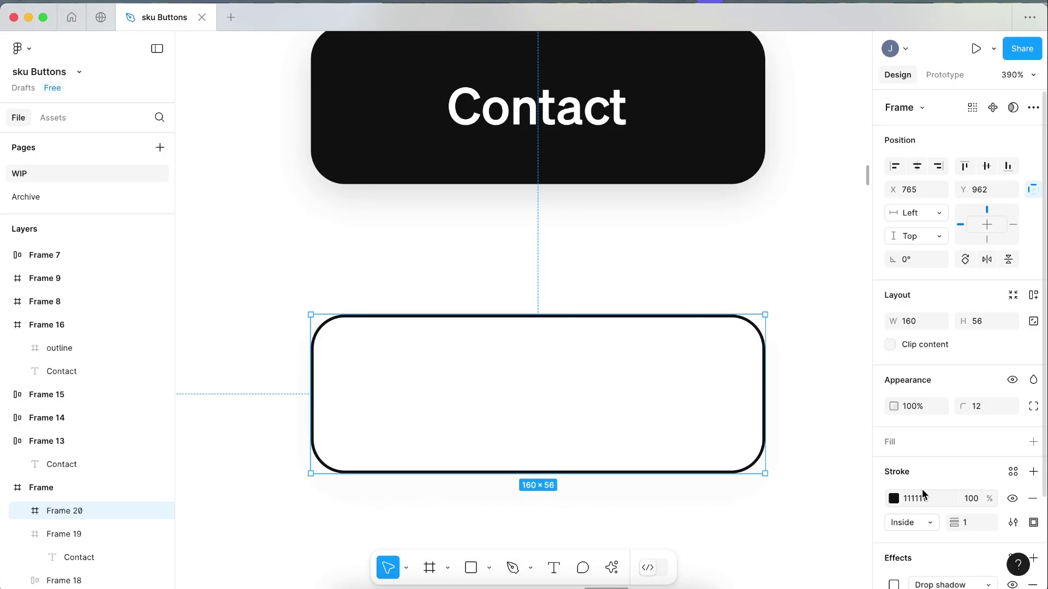
pyautogui.scroll(-3, 905, 483)
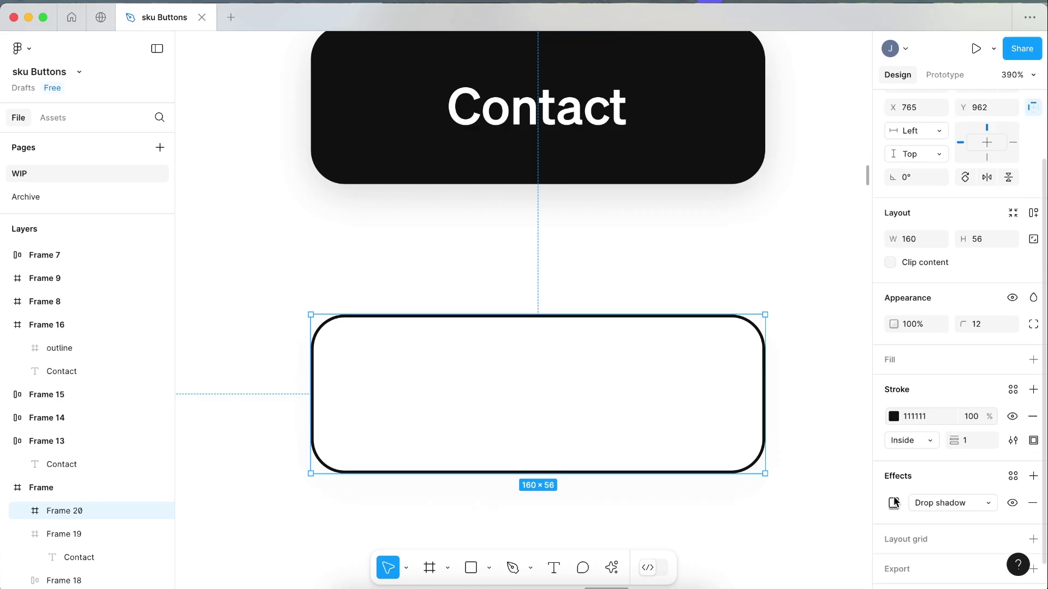
pyautogui.click(1035, 509)
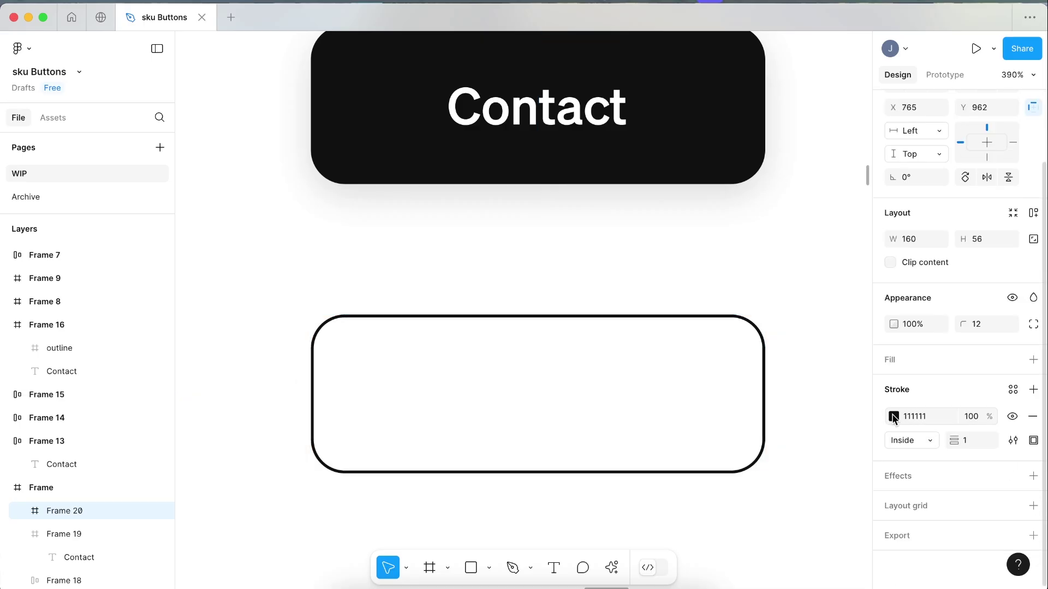
# Step: Make the stroke a linear gradient with both stops FFFFFF, the second at 0% opacity
pyautogui.click(894, 417)
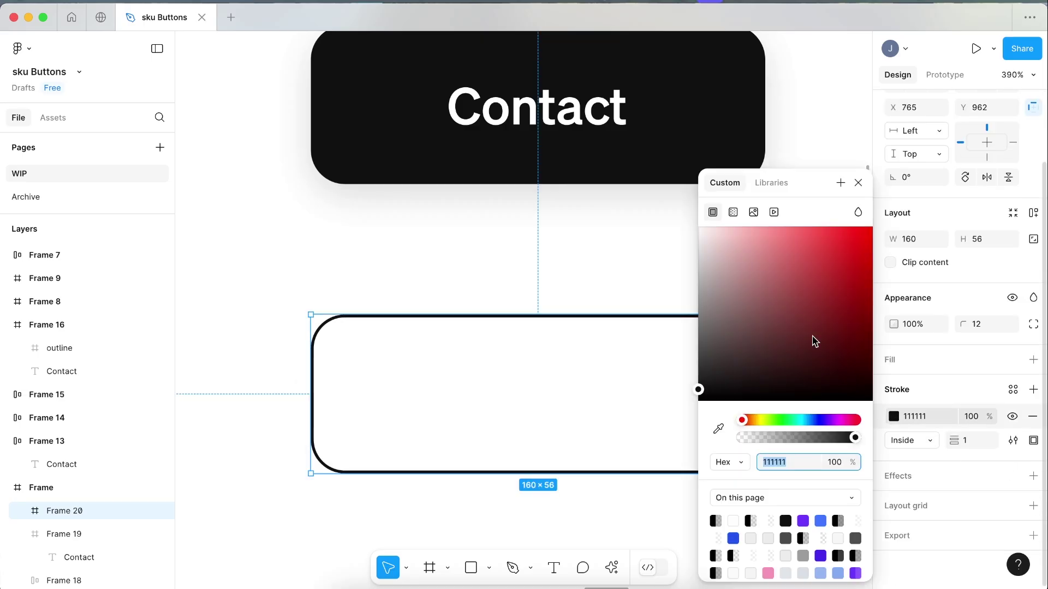
pyautogui.click(733, 212)
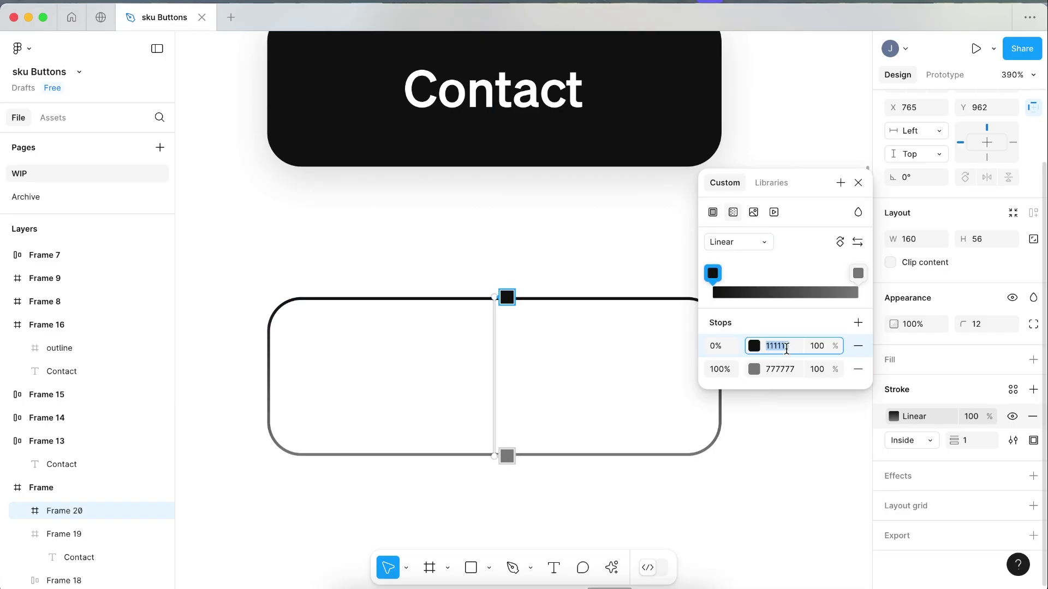
pyautogui.write('f')
pyautogui.press('Return')
pyautogui.click(782, 370)
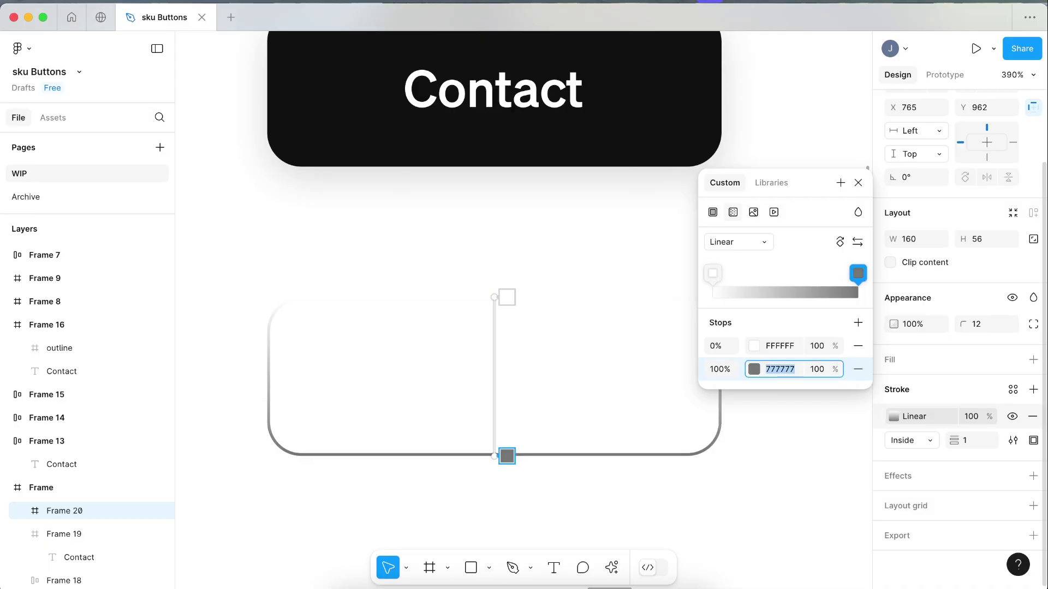
pyautogui.write('f')
pyautogui.press('Return')
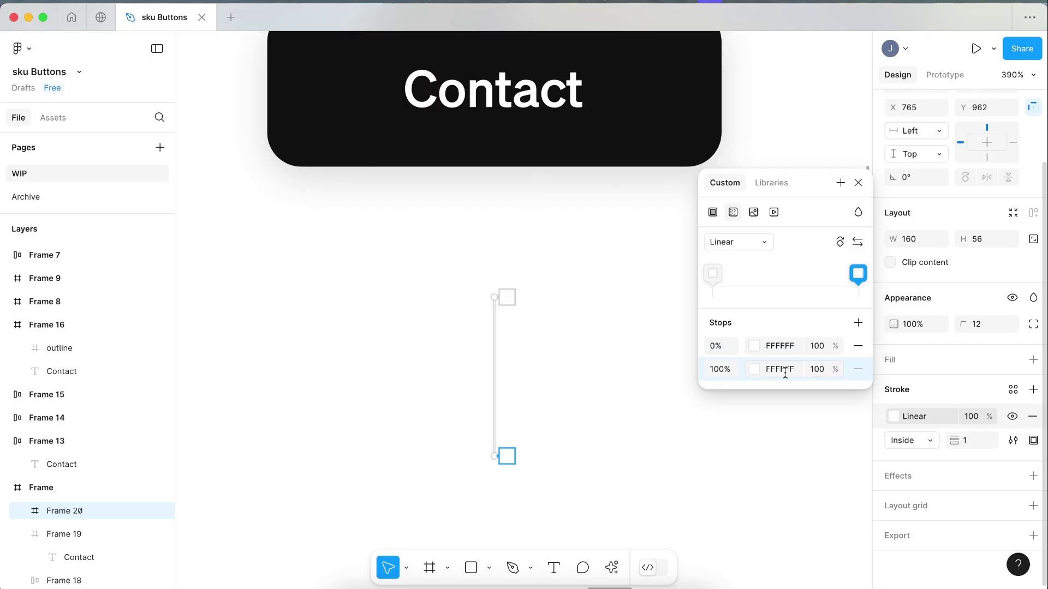
pyautogui.click(817, 345)
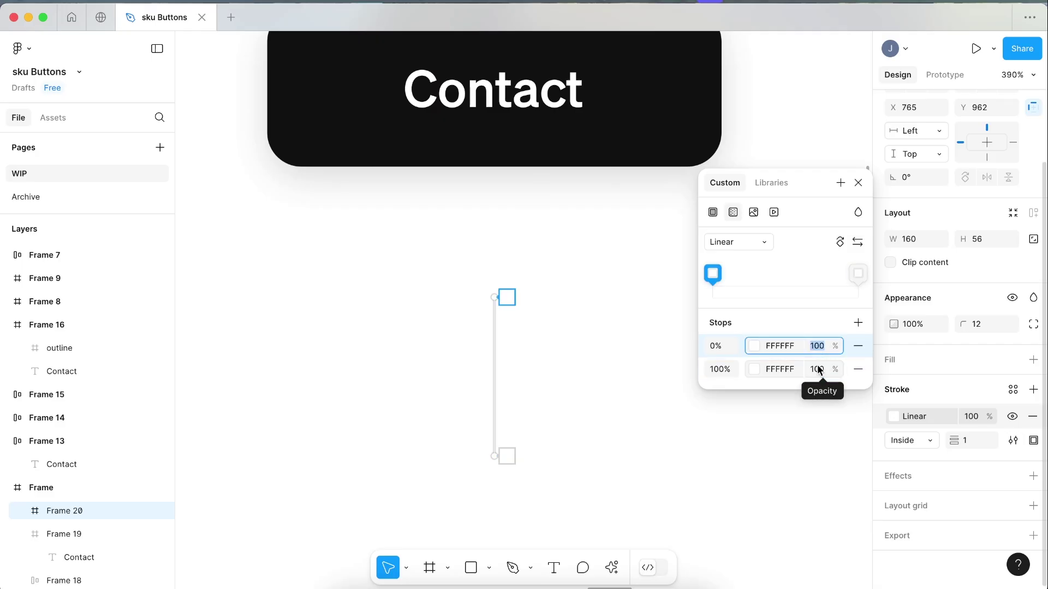
pyautogui.click(817, 369)
pyautogui.write('0')
pyautogui.press('Return')
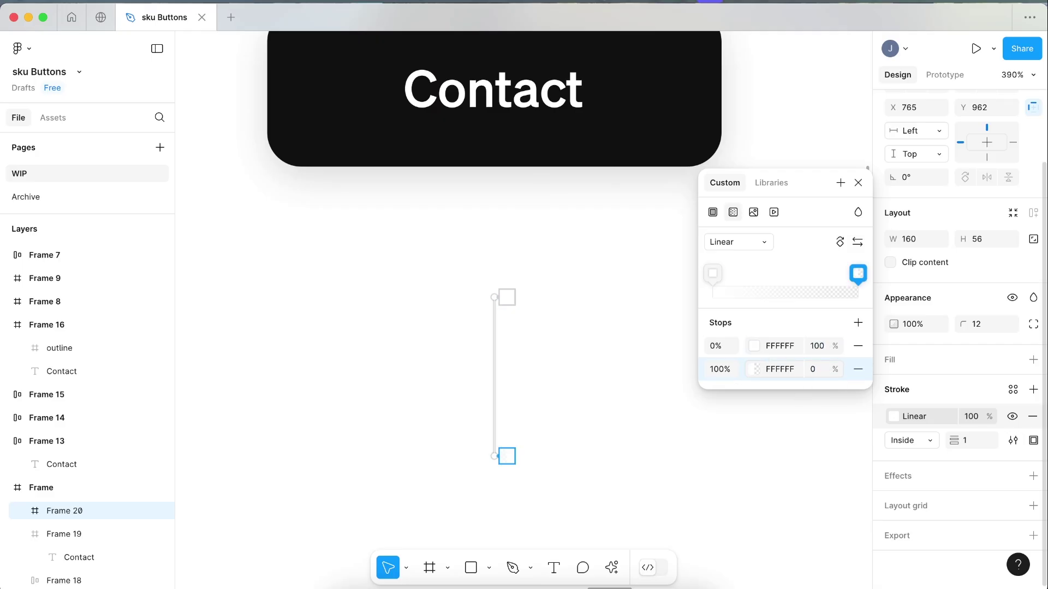
# Step: Draw a large backdrop rectangle, 10 units taller, filled with the button's dark colour
pyautogui.press('Escape')
pyautogui.click(587, 262)
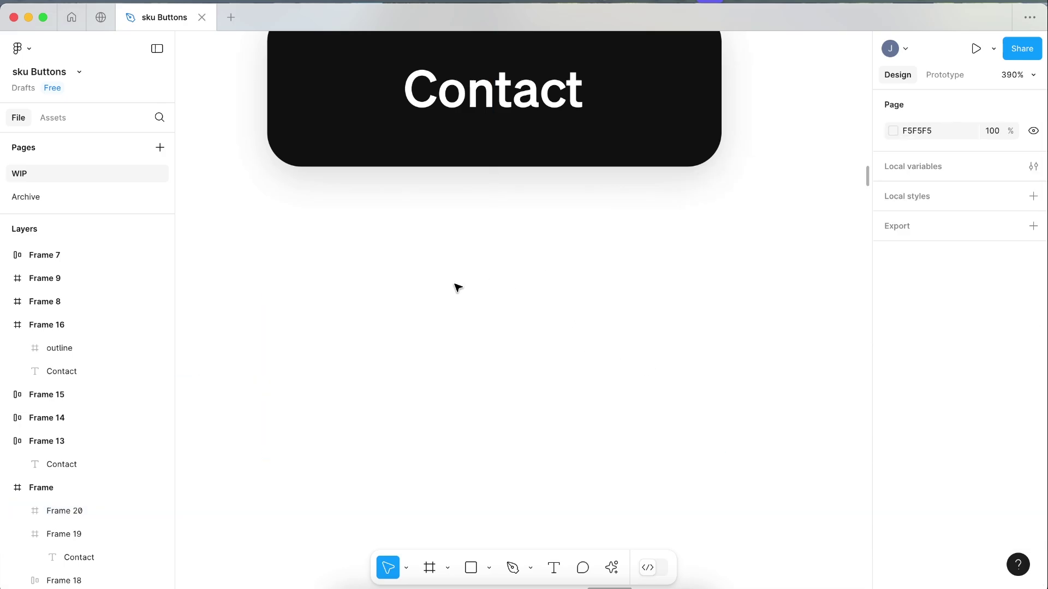
pyautogui.scroll(-1, 388, 269)
pyautogui.press('r')
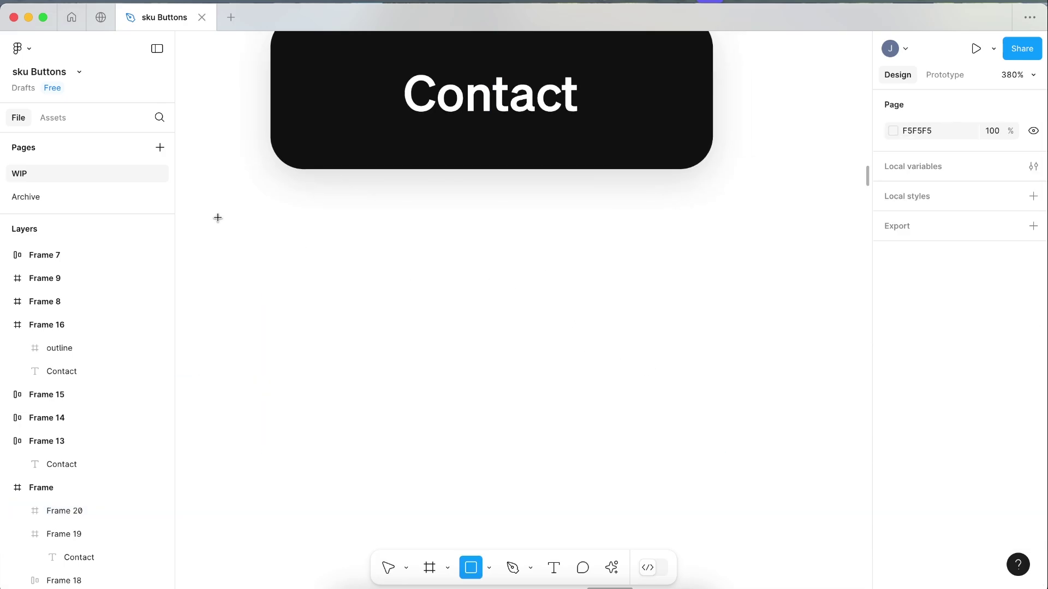
pyautogui.moveTo(218, 217); pyautogui.dragTo(798, 492)
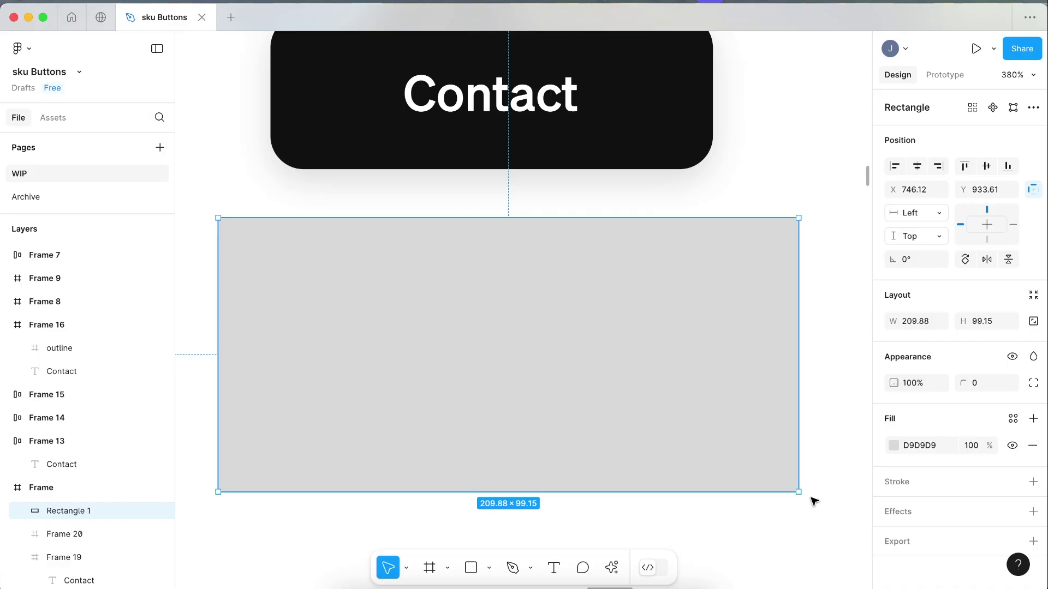
pyautogui.press('super+shift+Down')
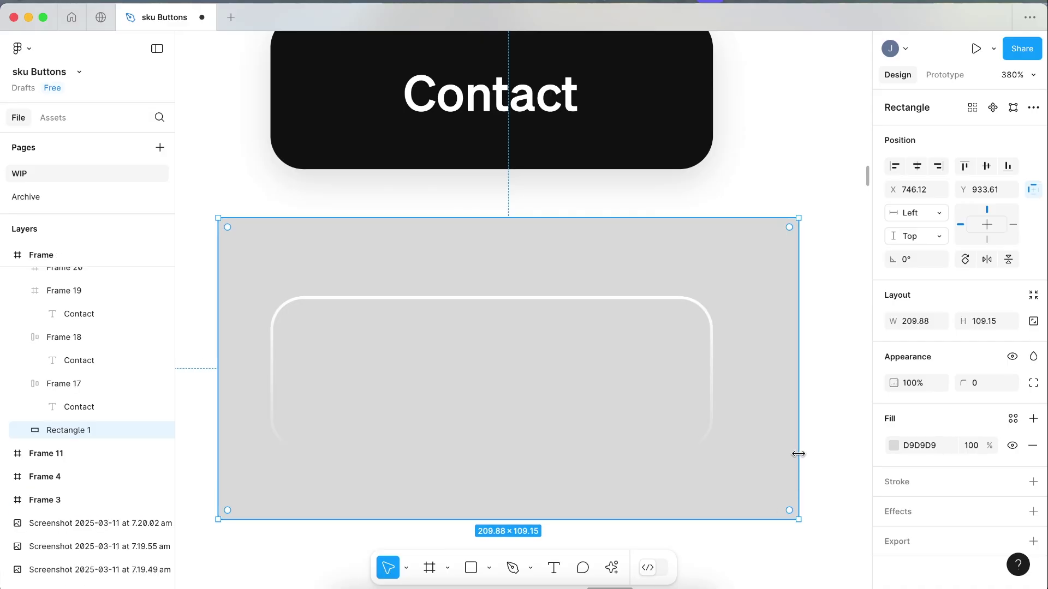
pyautogui.press('i')
pyautogui.click(657, 128)
pyautogui.press('Escape')
# Step: Reduce Frame 20's width by 4, from 160 to 156
pyautogui.click(521, 295)
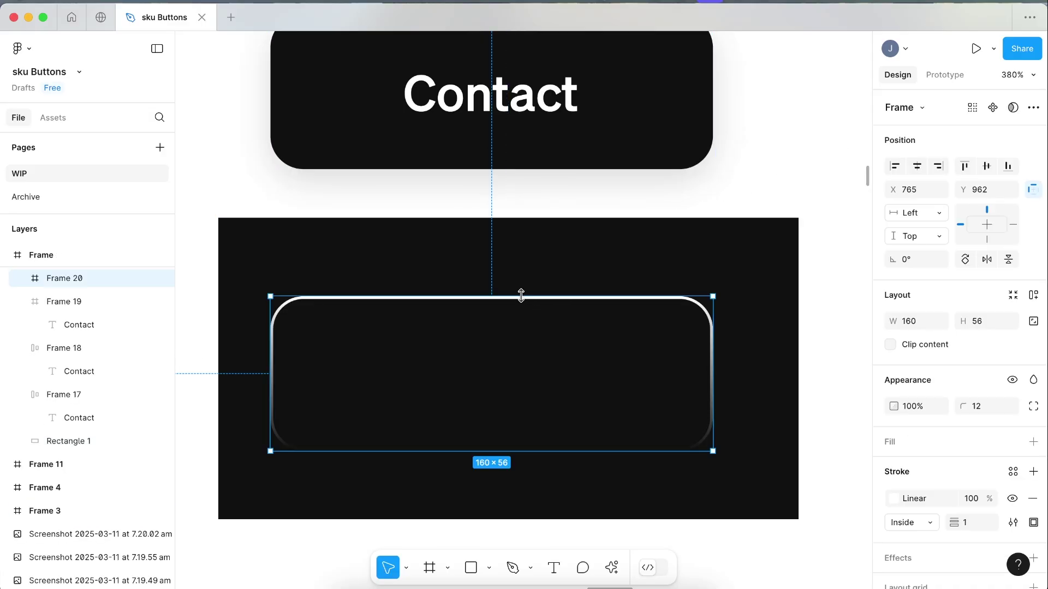
pyautogui.scroll(2, 468, 316)
pyautogui.scroll(-2, 468, 315)
pyautogui.scroll(2, 459, 315)
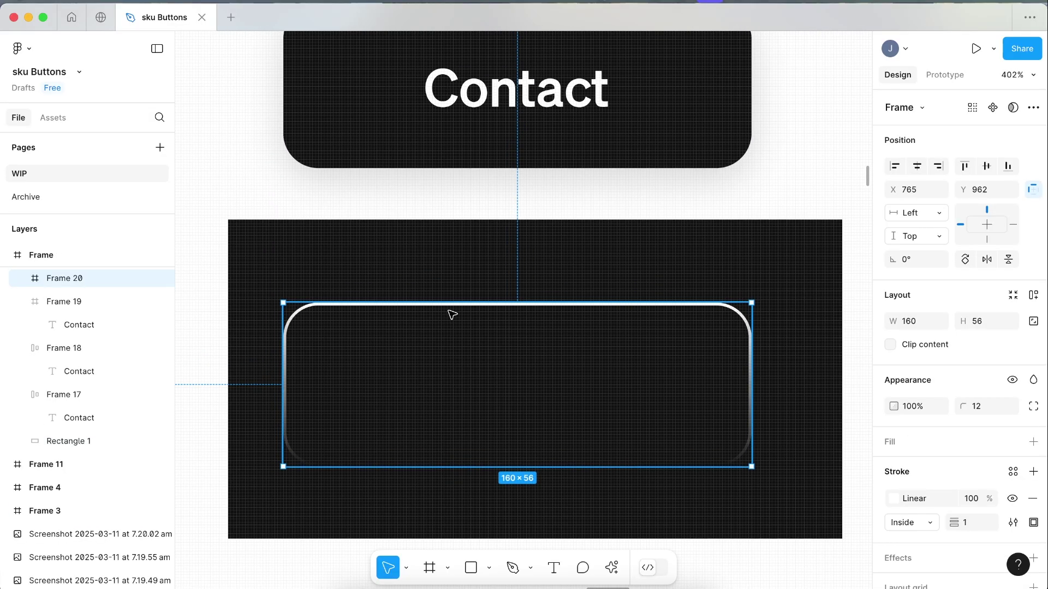
pyautogui.scroll(2, 452, 315)
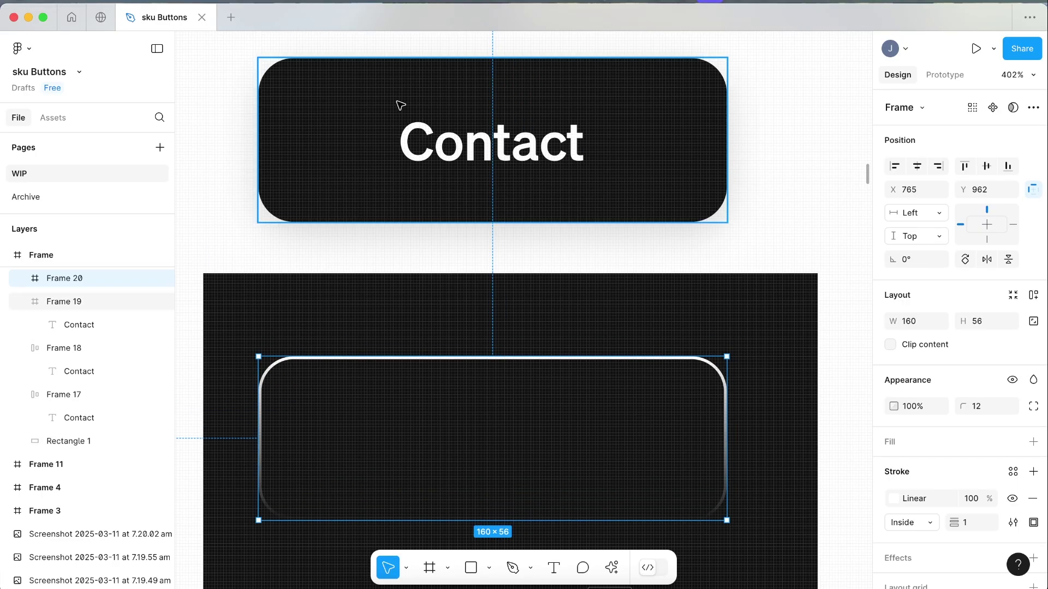
pyautogui.scroll(-1, 423, 109)
pyautogui.hscroll(-1, 423, 109)
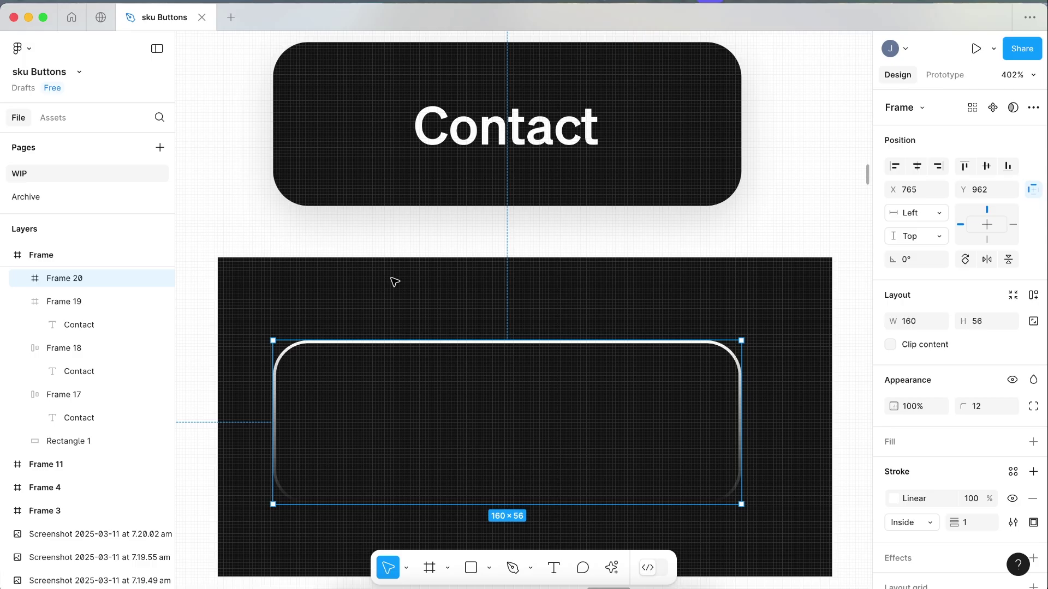
pyautogui.scroll(5, 397, 327)
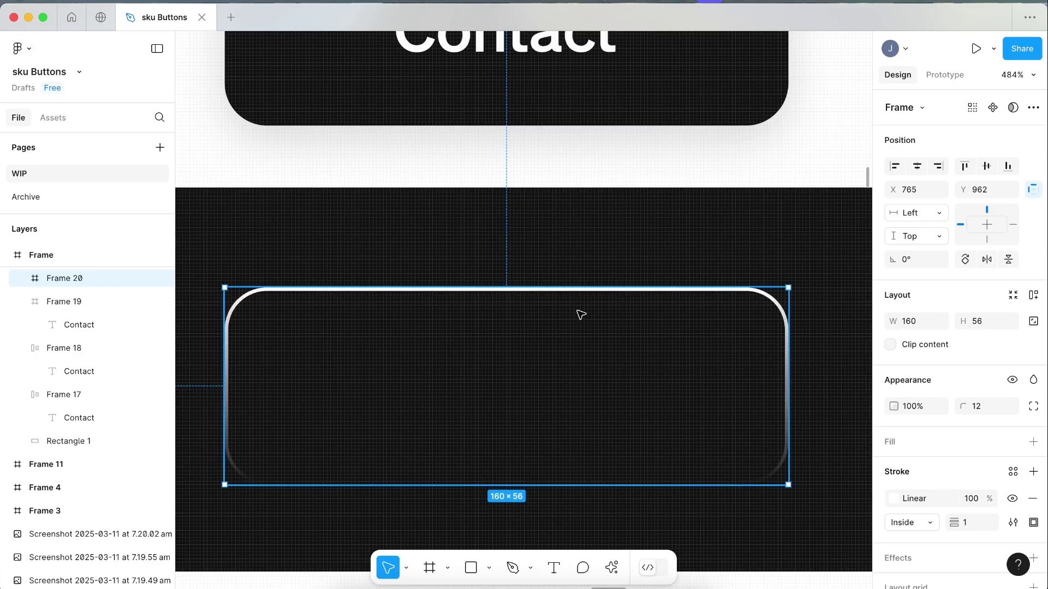
pyautogui.scroll(1, 559, 316)
pyautogui.hscroll(-1, 558, 316)
pyautogui.scroll(3, 560, 317)
pyautogui.hscroll(1, 559, 317)
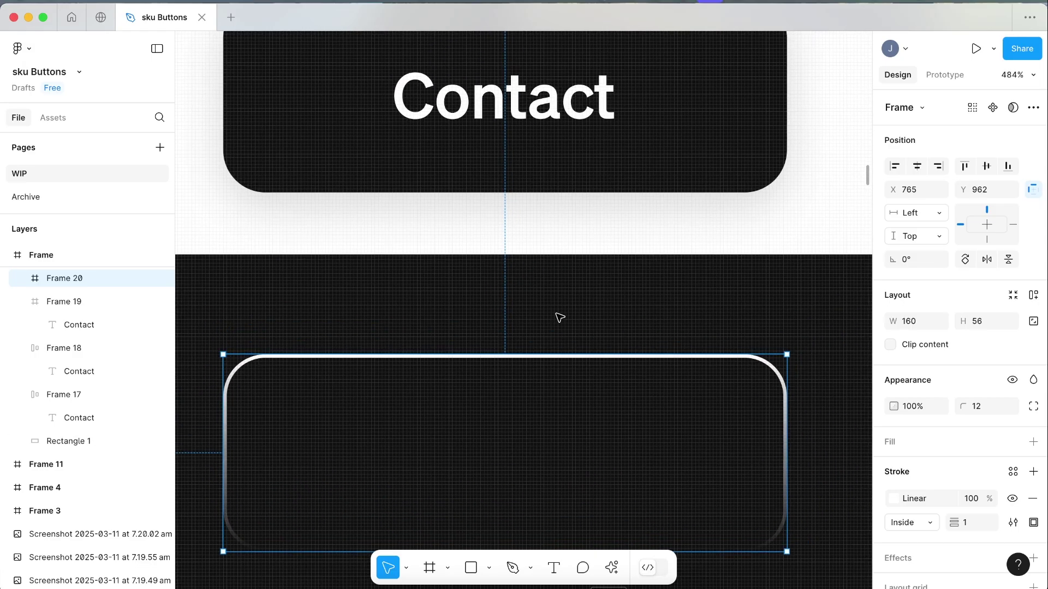
pyautogui.scroll(-5, 544, 290)
pyautogui.hscroll(-1, 545, 290)
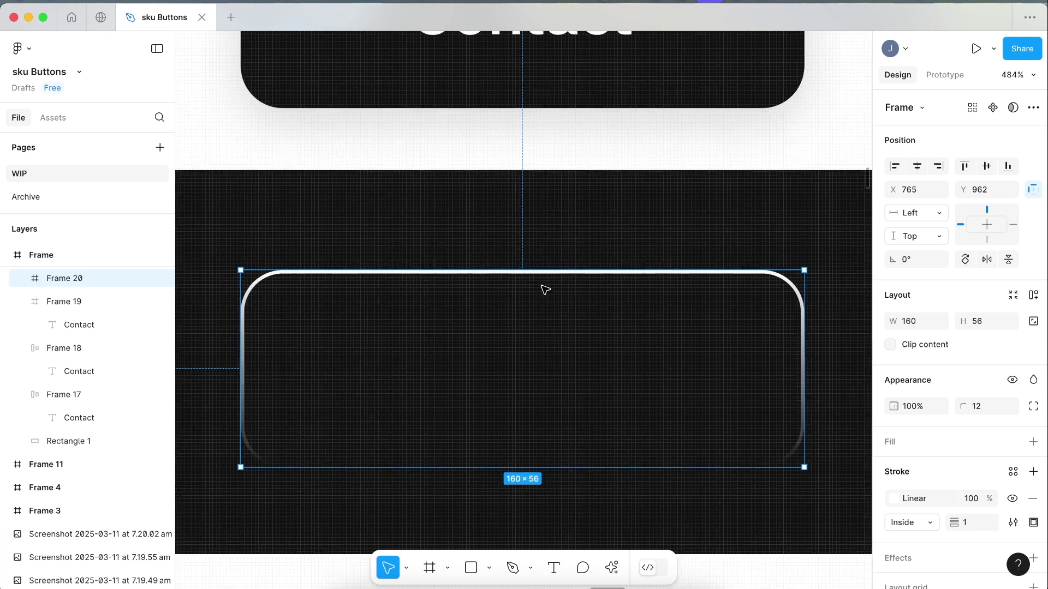
pyautogui.click(919, 322)
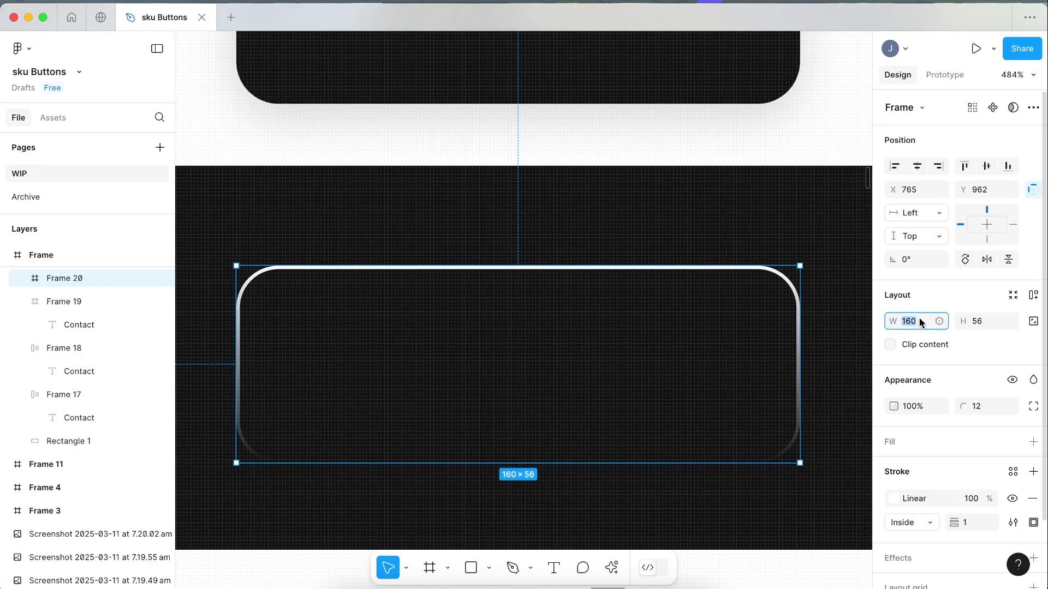
pyautogui.write('160')
pyautogui.press('Return')
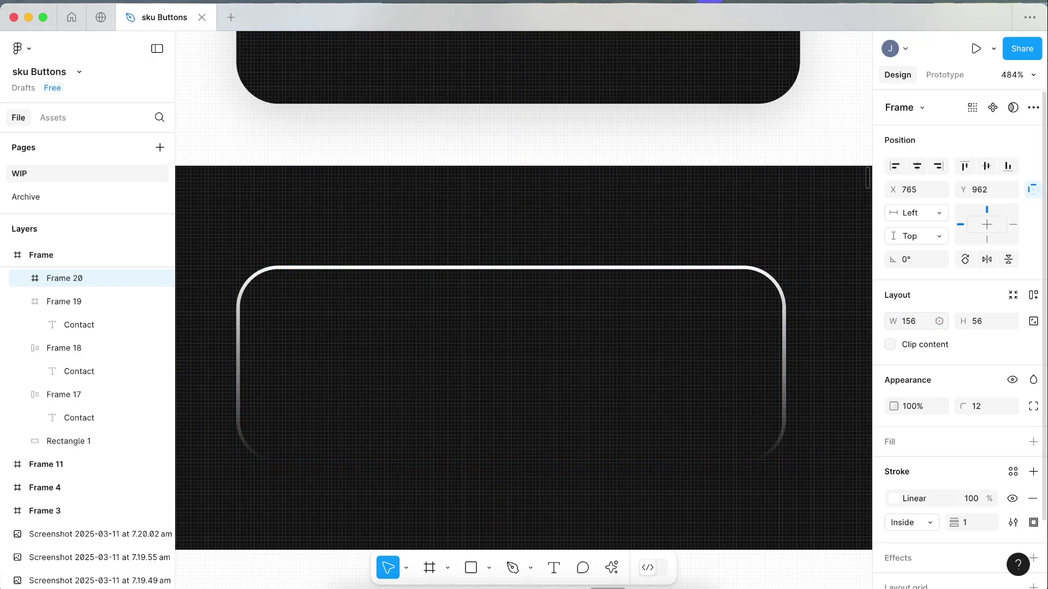
pyautogui.click(981, 322)
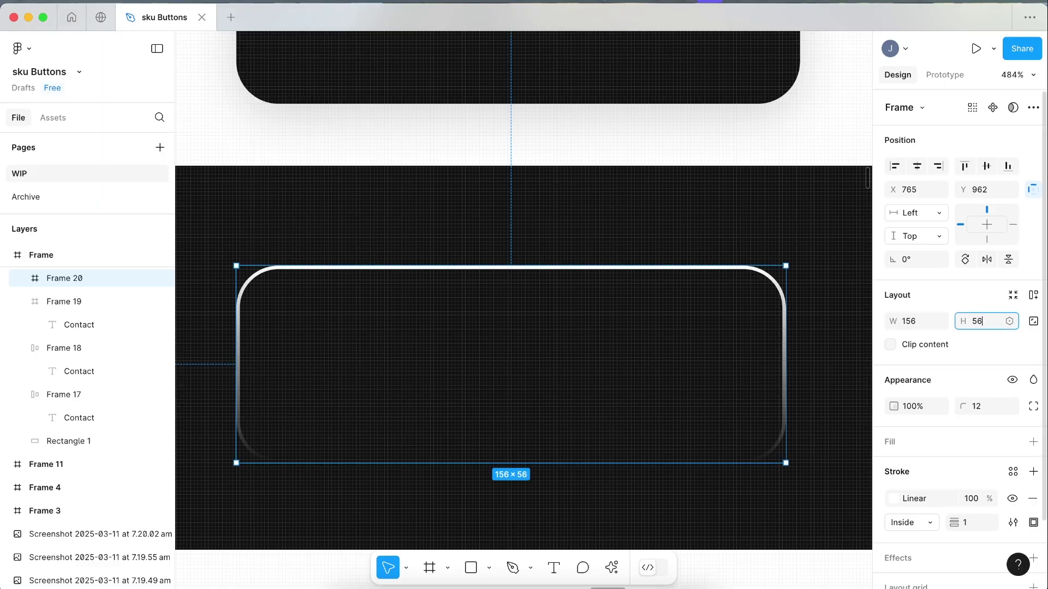
# Step: Set Frame 20's height to 52 and centre it on the black Contact button
pyautogui.write('-4')
pyautogui.press('Return')
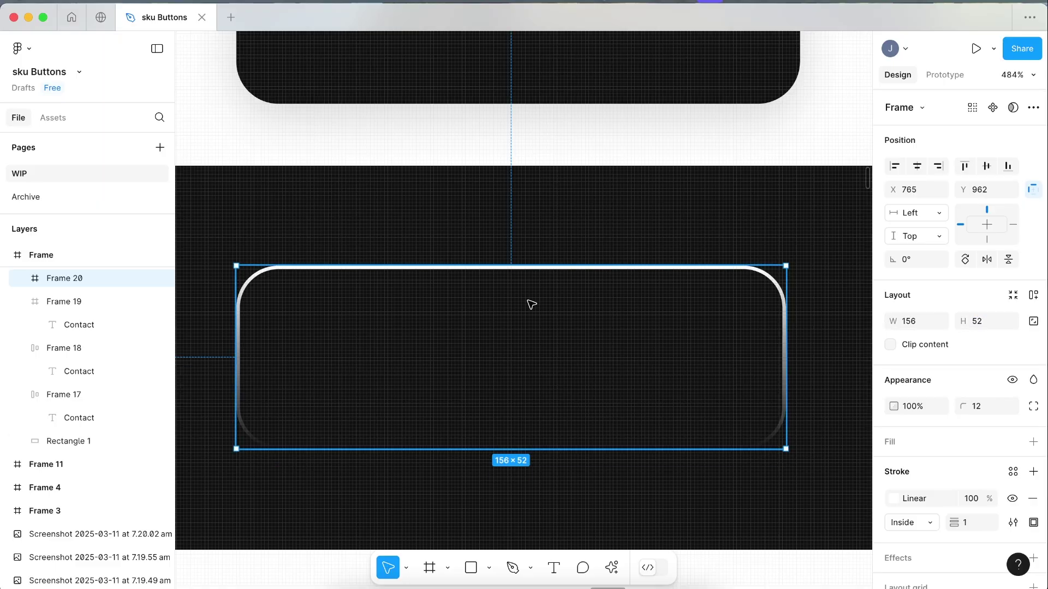
pyautogui.scroll(-3, 487, 330)
pyautogui.scroll(2, 647, 218)
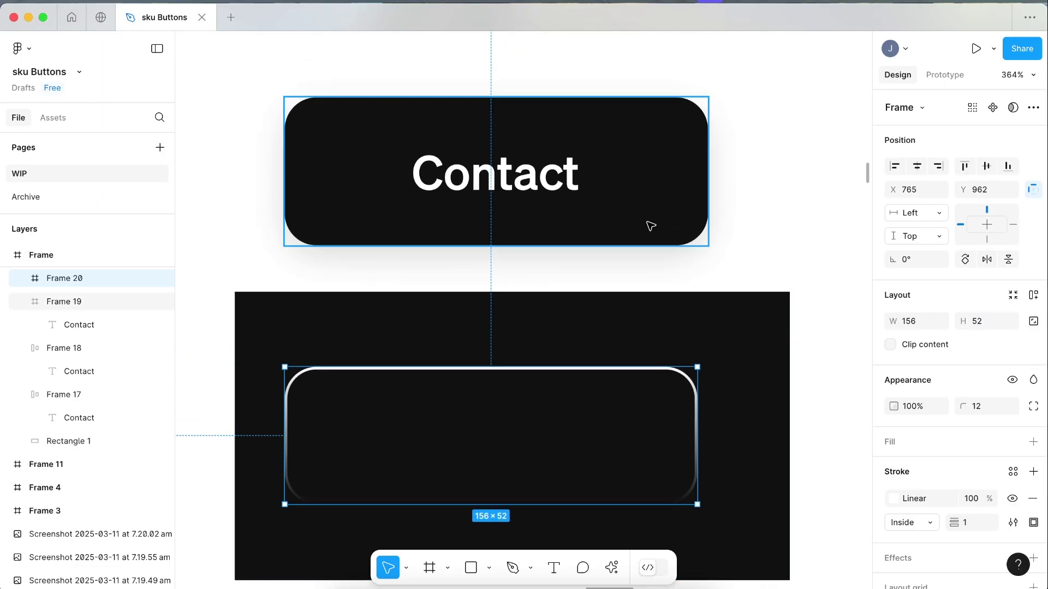
pyautogui.keyDown('shift'); pyautogui.click(644, 191); pyautogui.keyUp('shift')
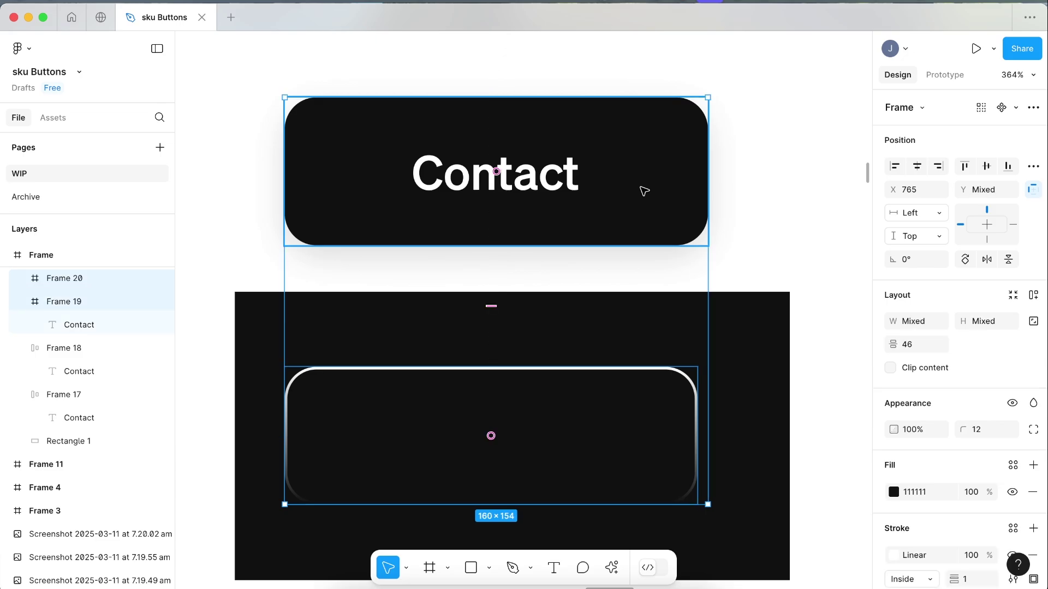
pyautogui.click(918, 167)
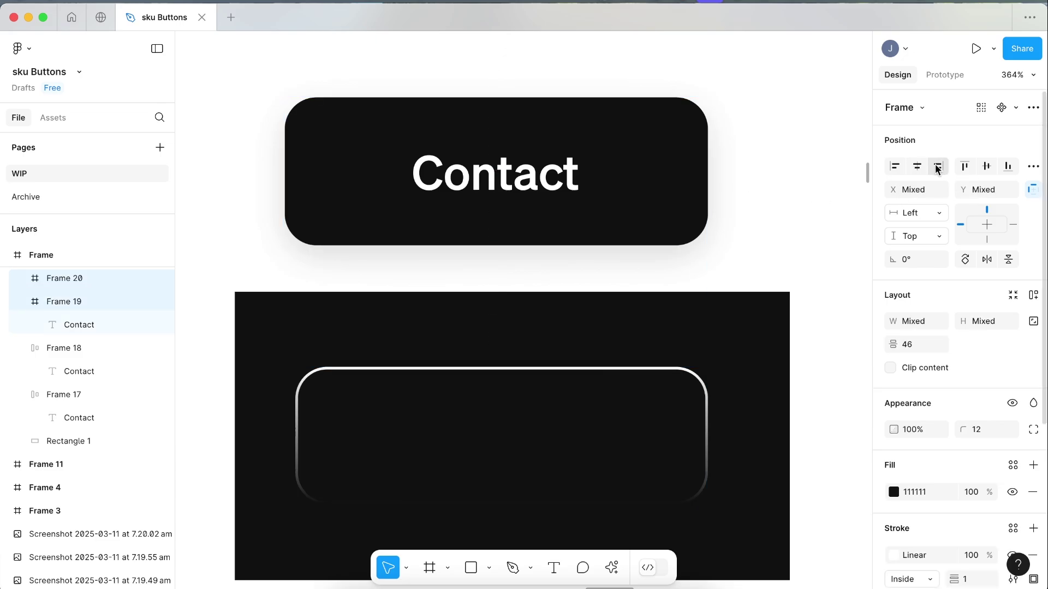
pyautogui.click(964, 168)
pyautogui.click(918, 167)
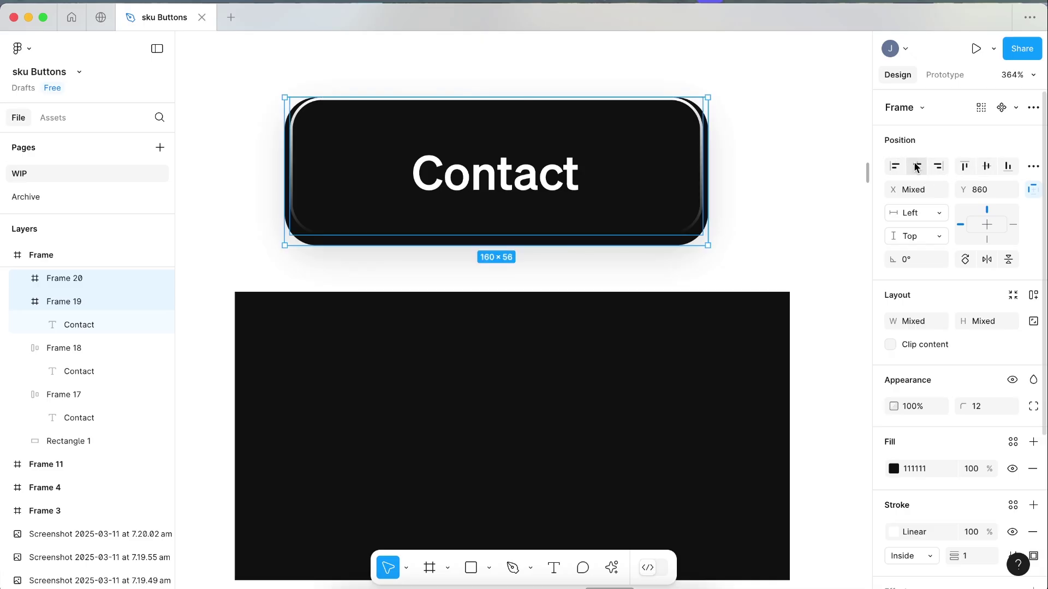
pyautogui.click(987, 167)
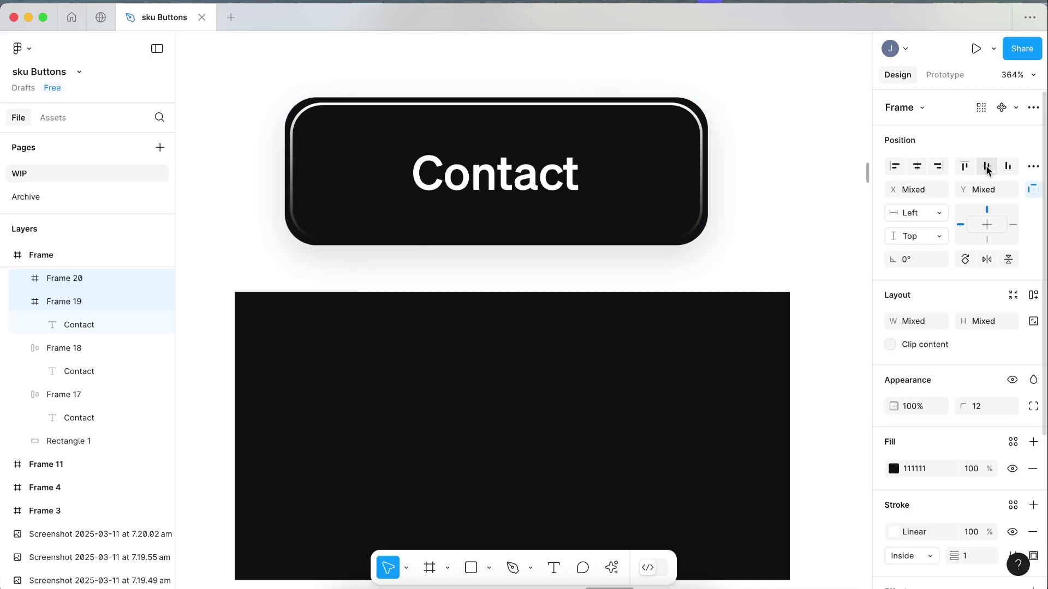
# Step: Delete the dark backdrop rectangle, Rectangle 1
pyautogui.click(721, 88)
pyautogui.click(344, 400)
pyautogui.press('BackSpace')
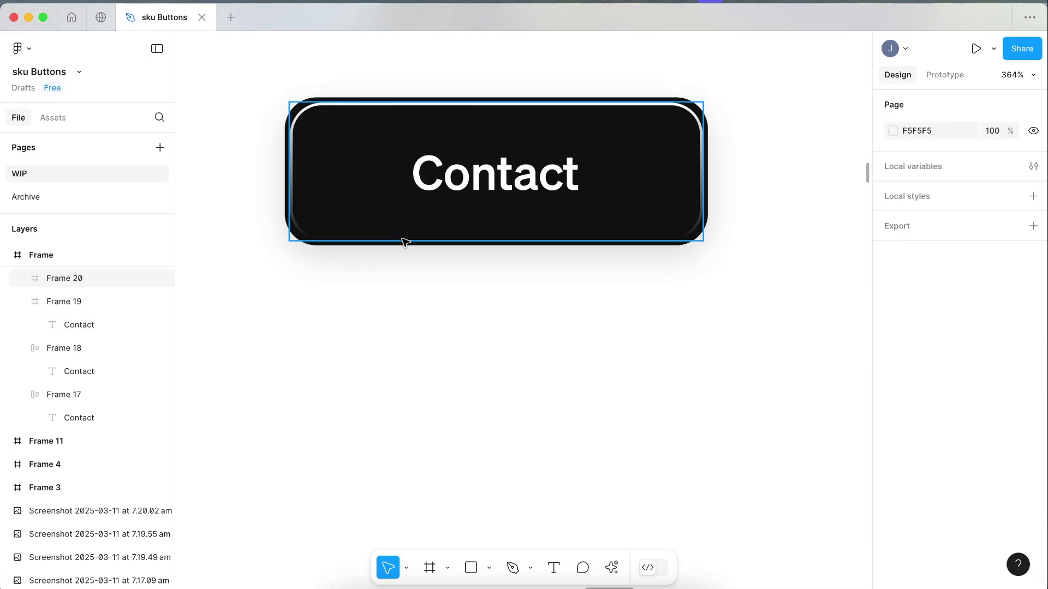
pyautogui.scroll(5, 405, 242)
pyautogui.scroll(-3, 405, 241)
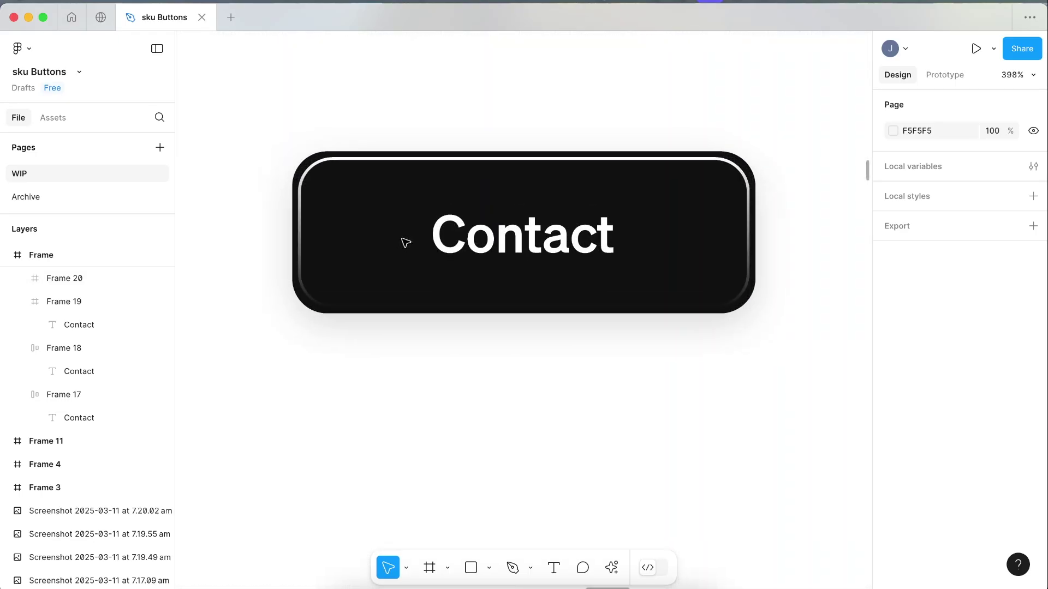
# Step: Add a Layer blur of 2 to the gradient outline frame
pyautogui.click(340, 168)
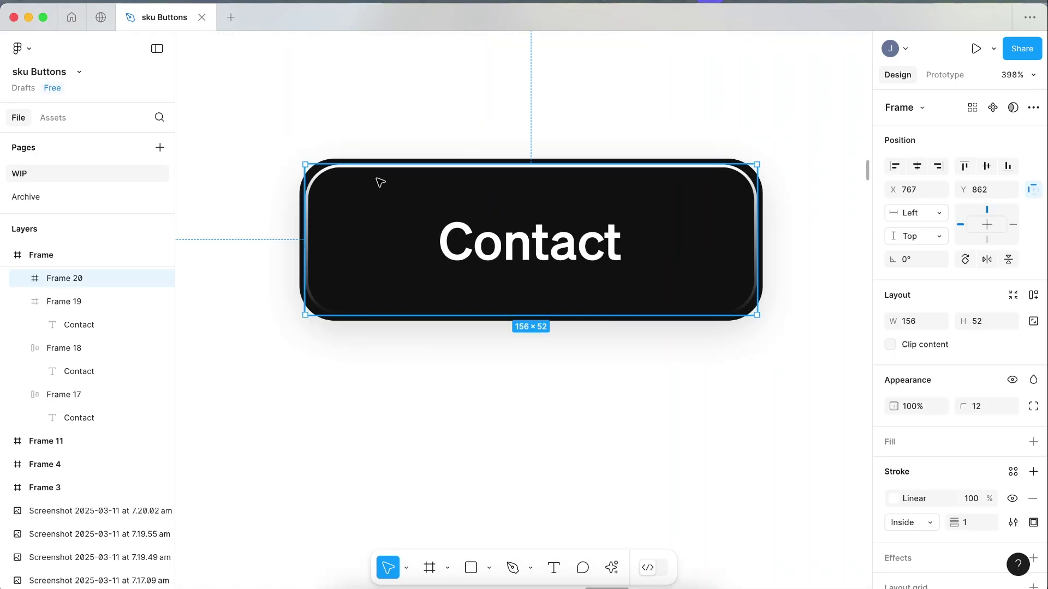
pyautogui.scroll(-2, 971, 458)
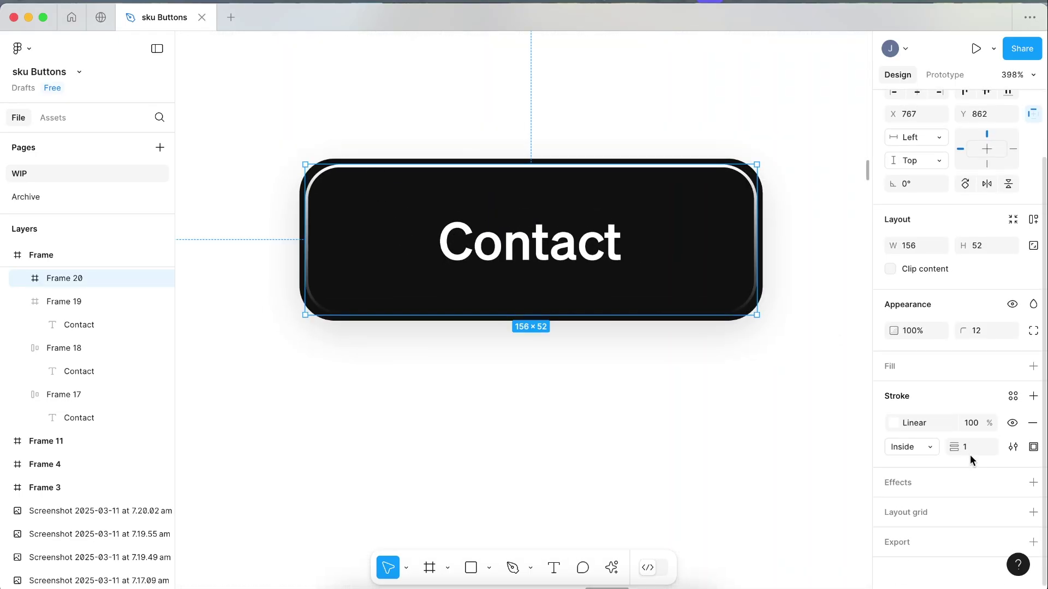
pyautogui.click(1033, 482)
pyautogui.click(937, 509)
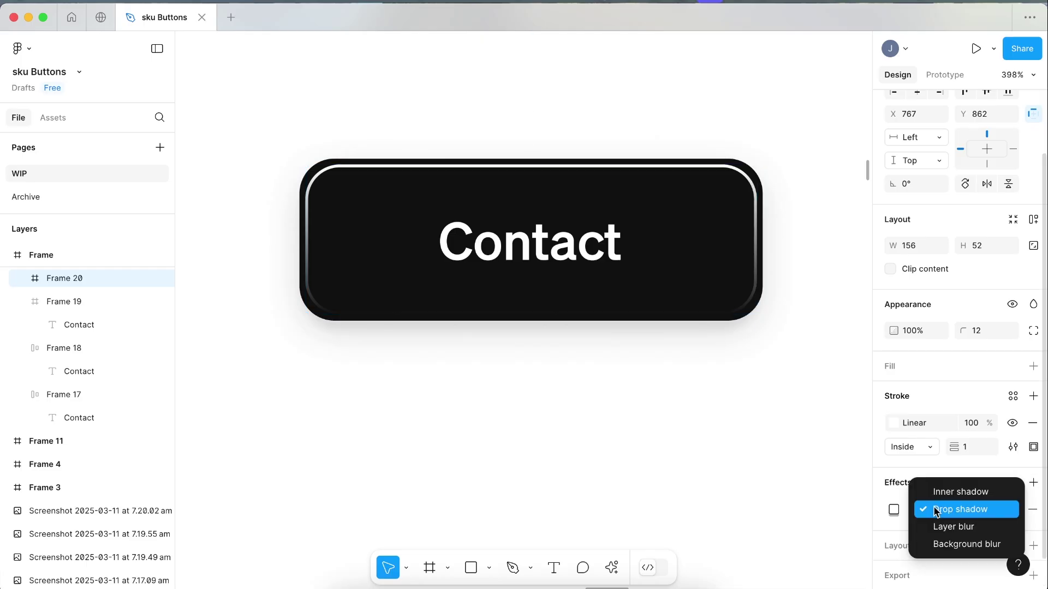
pyautogui.click(952, 527)
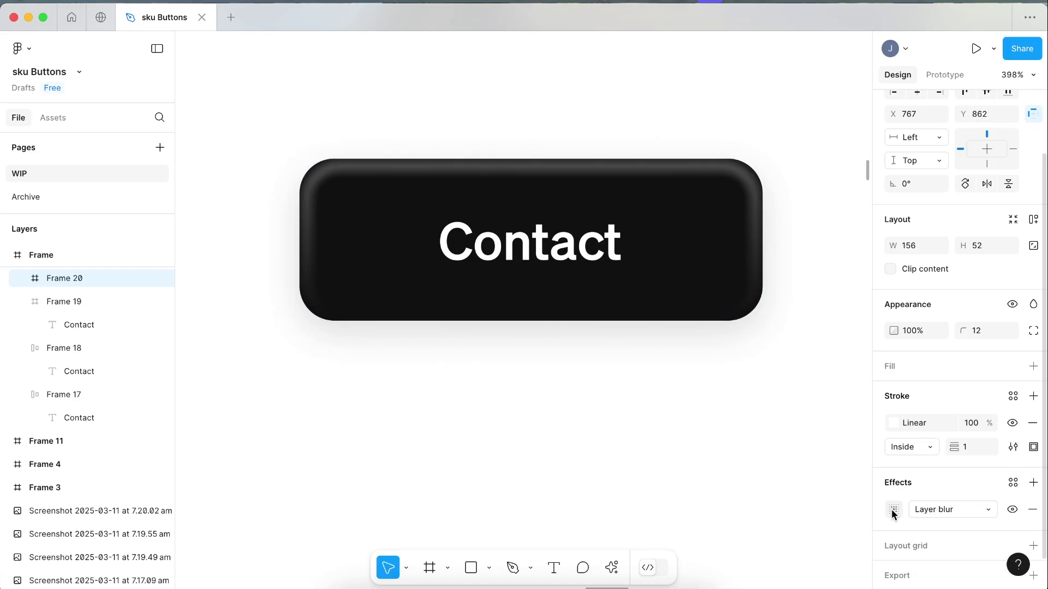
pyautogui.click(893, 510)
pyautogui.press('Down')
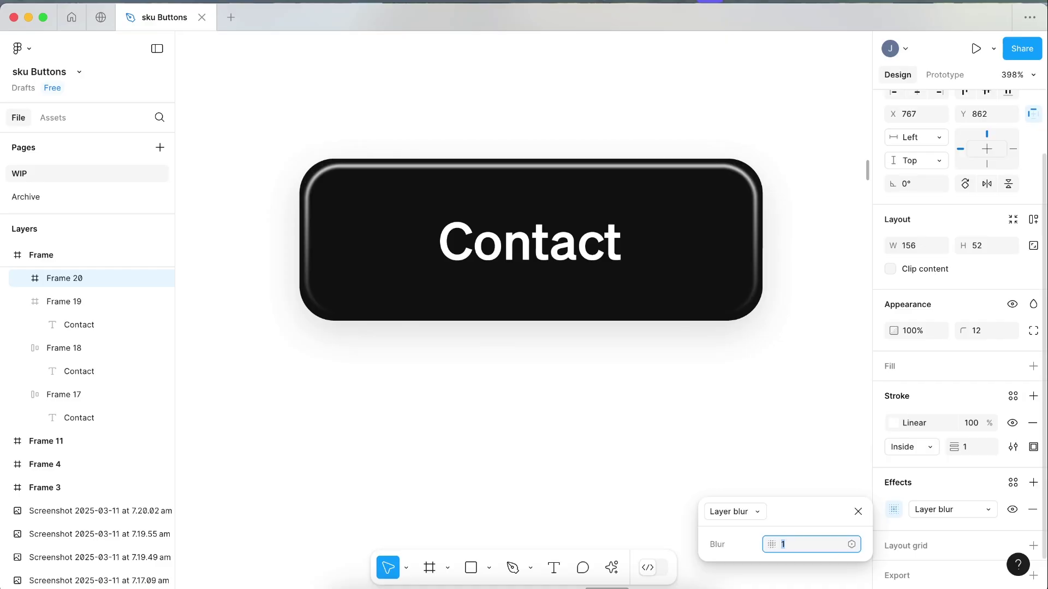
pyautogui.press('Up')
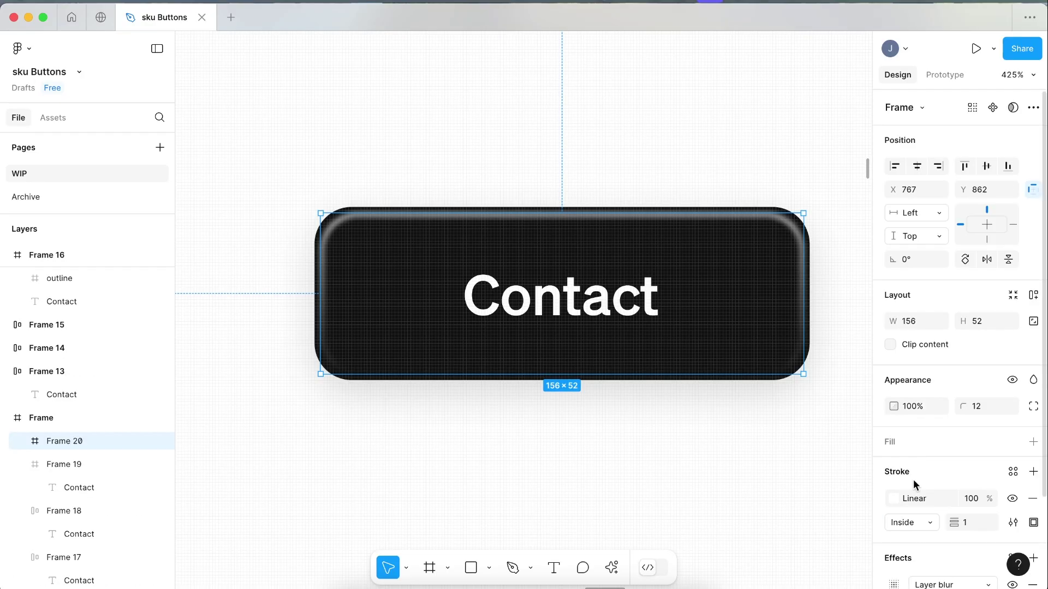
pyautogui.scroll(-1, 908, 480)
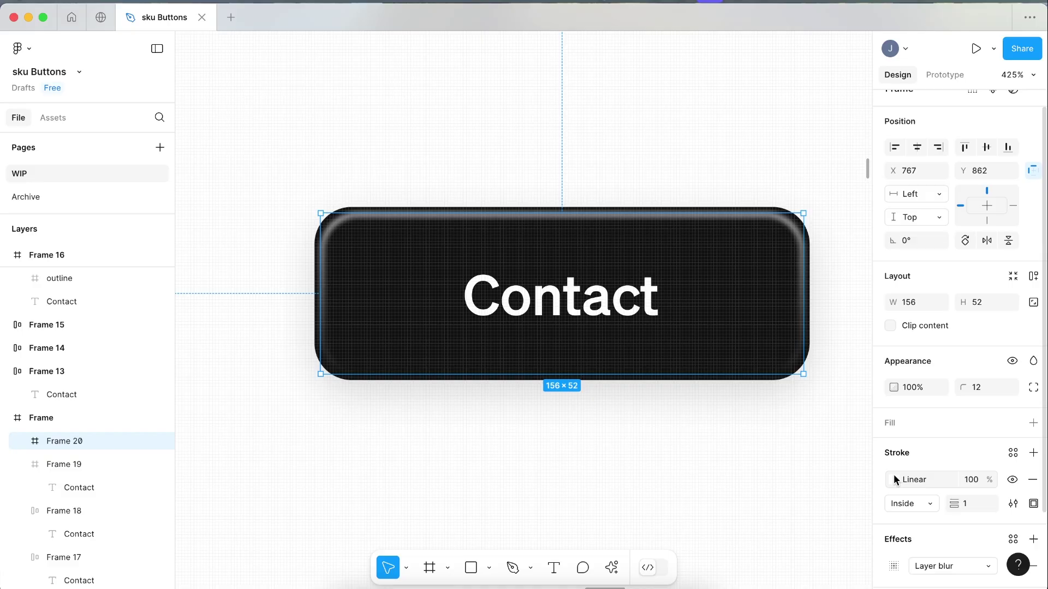
# Step: Set the stroke gradient's first stop opacity to 65%
pyautogui.click(893, 479)
pyautogui.hscroll(1, 593, 416)
pyautogui.scroll(-1, 592, 417)
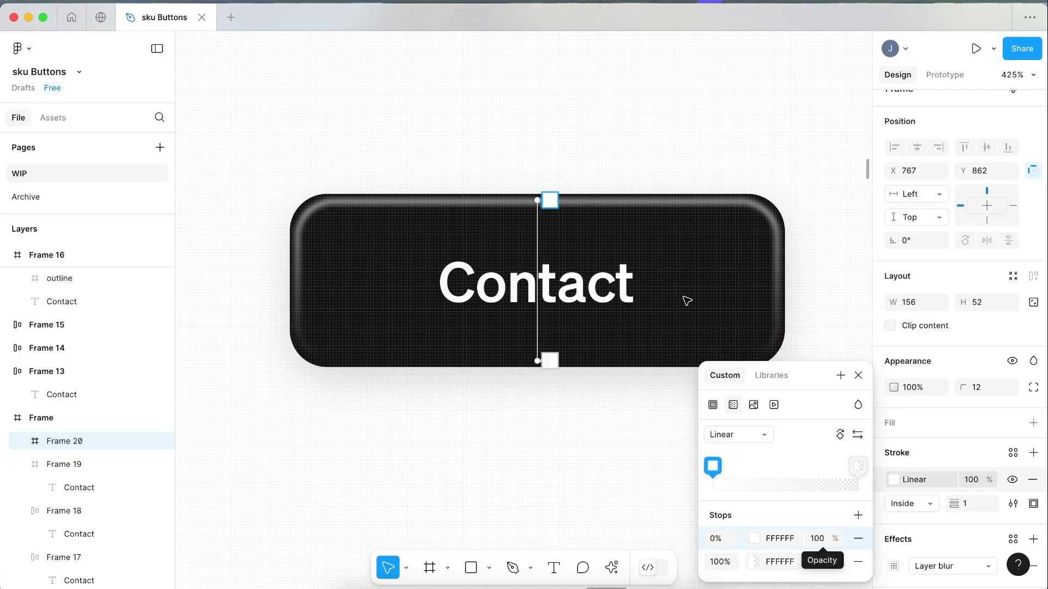
pyautogui.click(814, 538)
pyautogui.write('40')
pyautogui.press('Return')
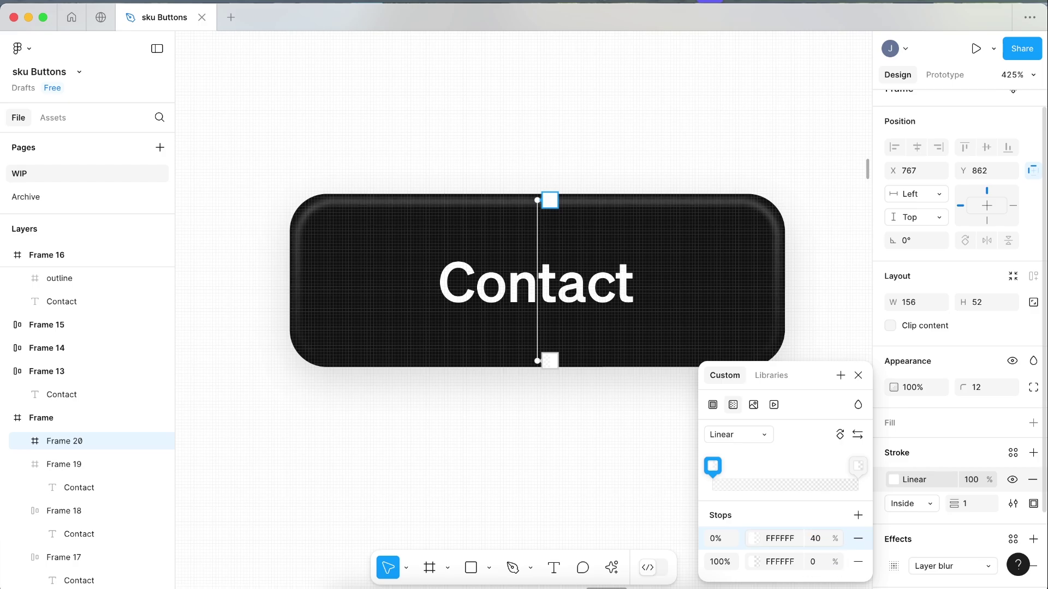
pyautogui.click(814, 538)
pyautogui.write('60')
pyautogui.press('Return')
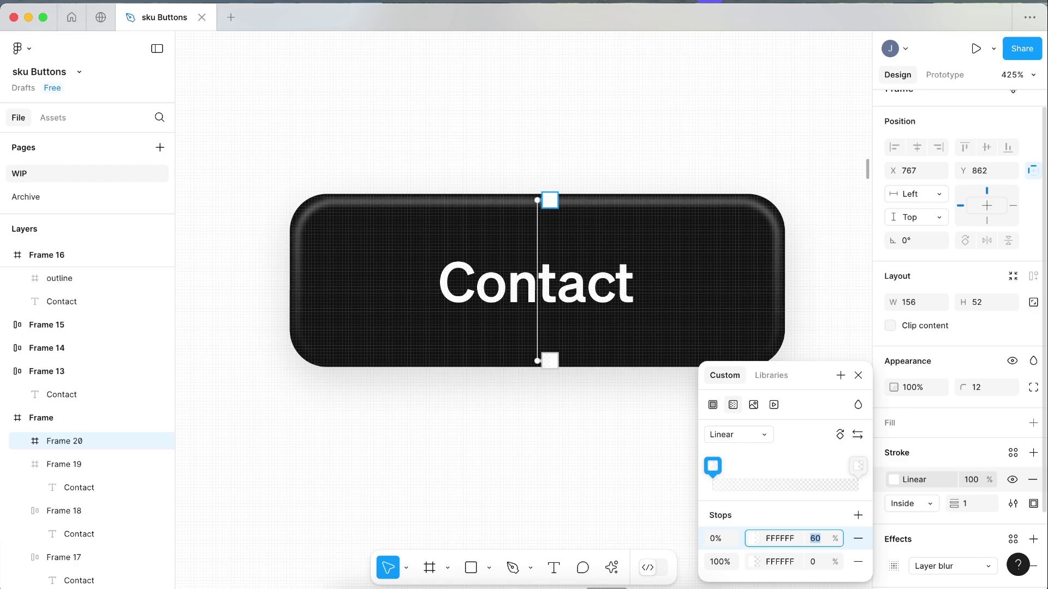
pyautogui.write('65')
pyautogui.press('Return')
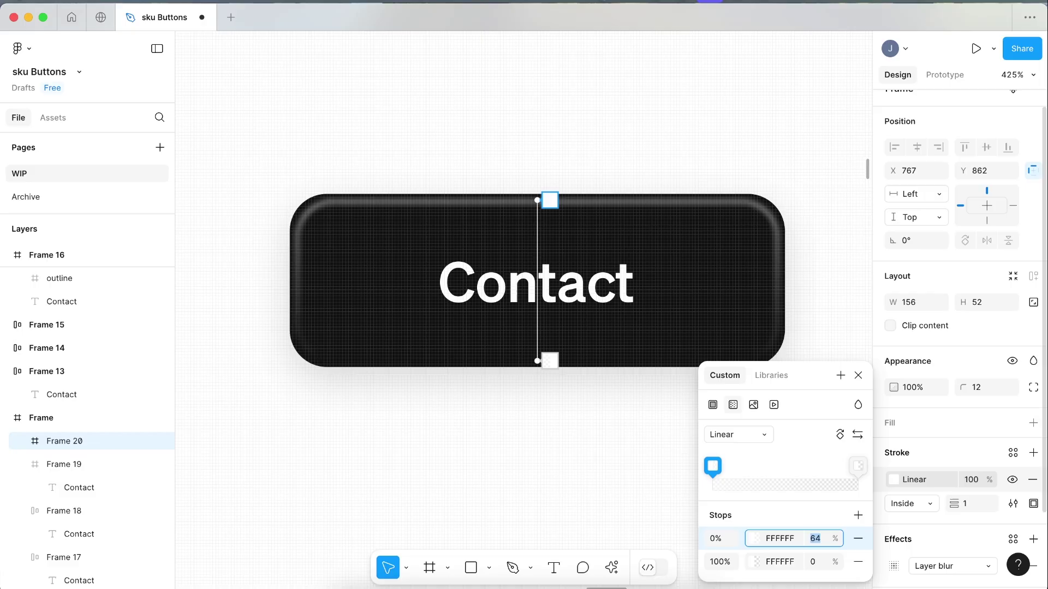
pyautogui.press('Escape')
pyautogui.click(671, 140)
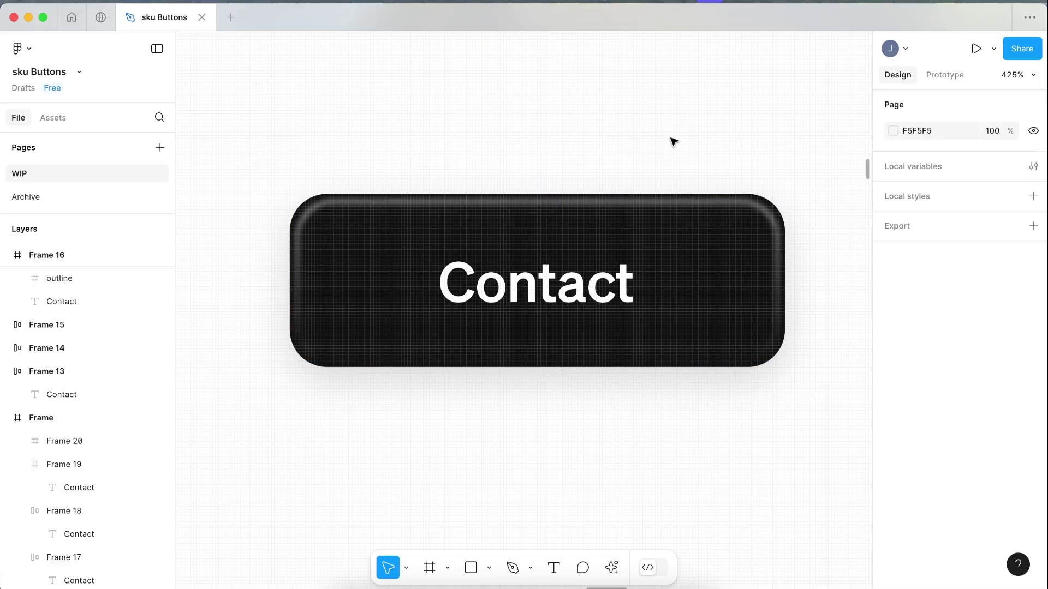
# Step: Place a copy of the blue Contact button to the right of the black button
pyautogui.scroll(2, 671, 140)
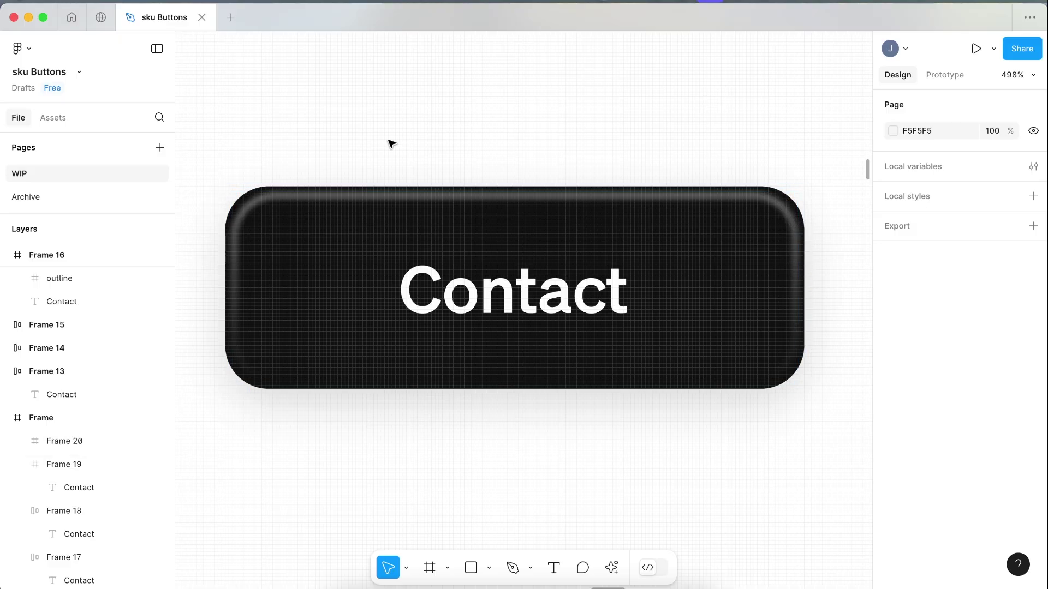
pyautogui.scroll(-2, 392, 144)
pyautogui.scroll(8, 391, 143)
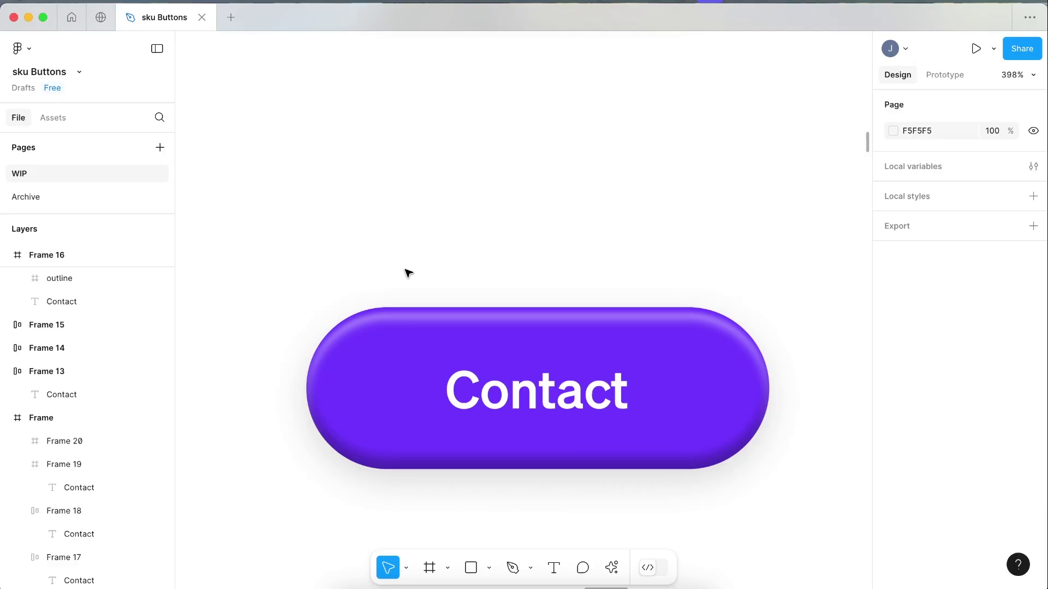
pyautogui.scroll(-1, 498, 293)
pyautogui.scroll(5, 498, 293)
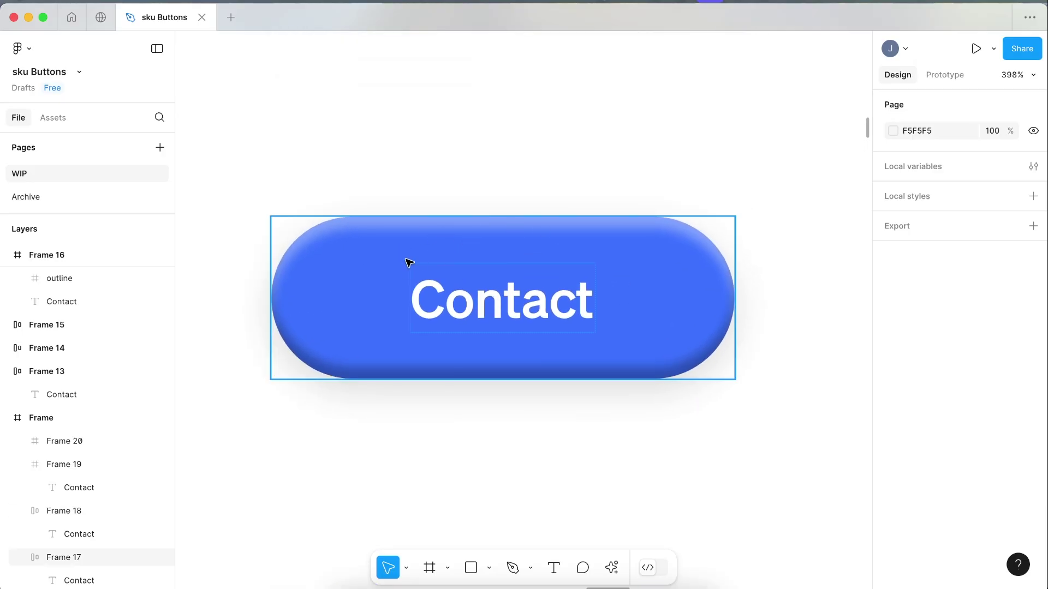
pyautogui.hotkey('shift', '1')
pyautogui.moveTo(241, 304); pyautogui.dragTo(680, 300)
# Step: Fill the copied button with red-orange ED4B15 and nudge an inner shadow's Y offset up
pyautogui.hscroll(3, 764, 303)
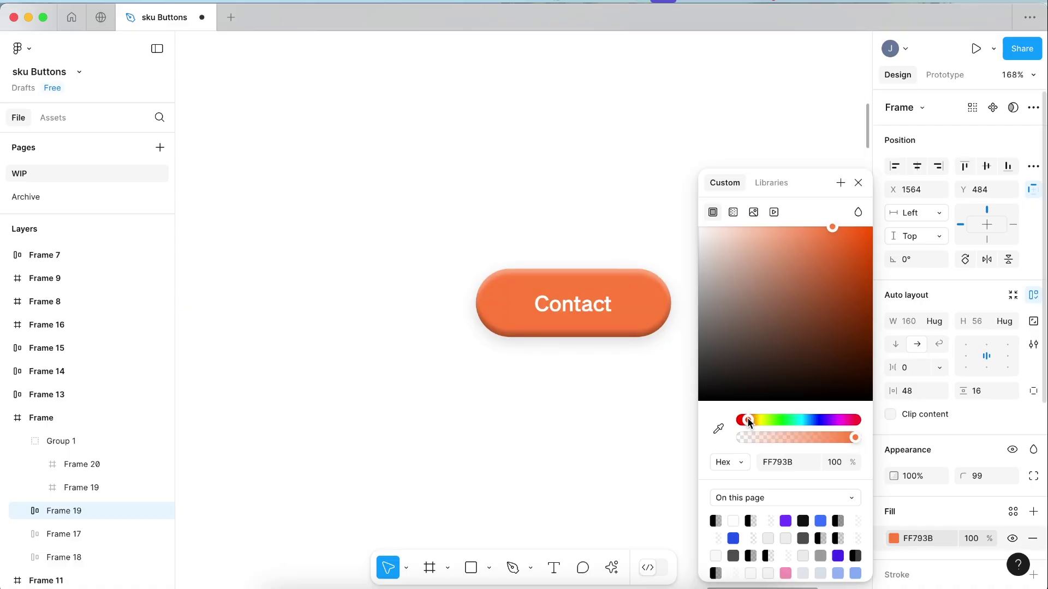
pyautogui.moveTo(747, 418); pyautogui.dragTo(752, 418)
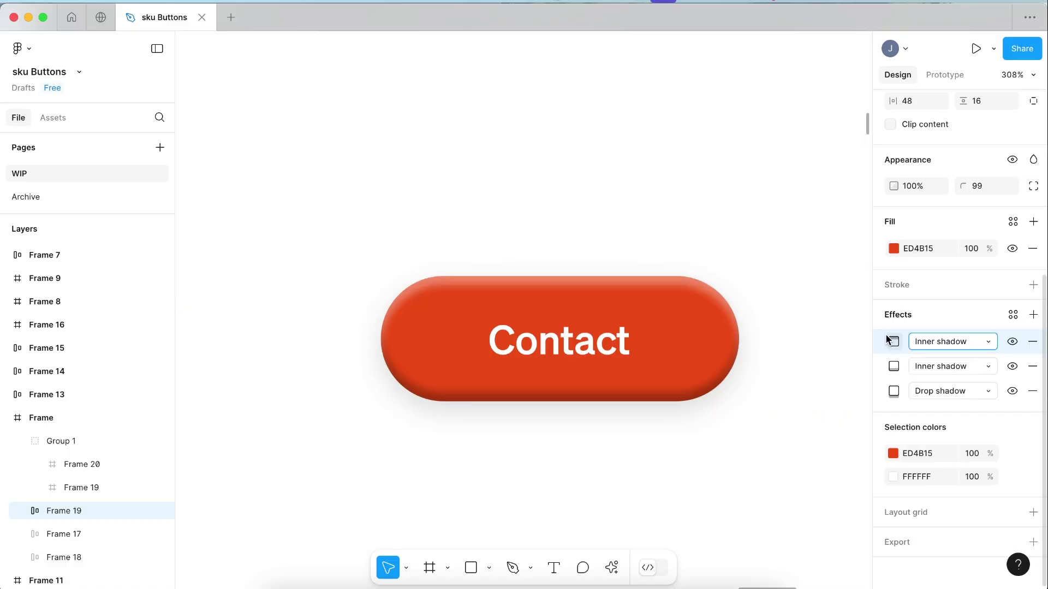
pyautogui.click(887, 340)
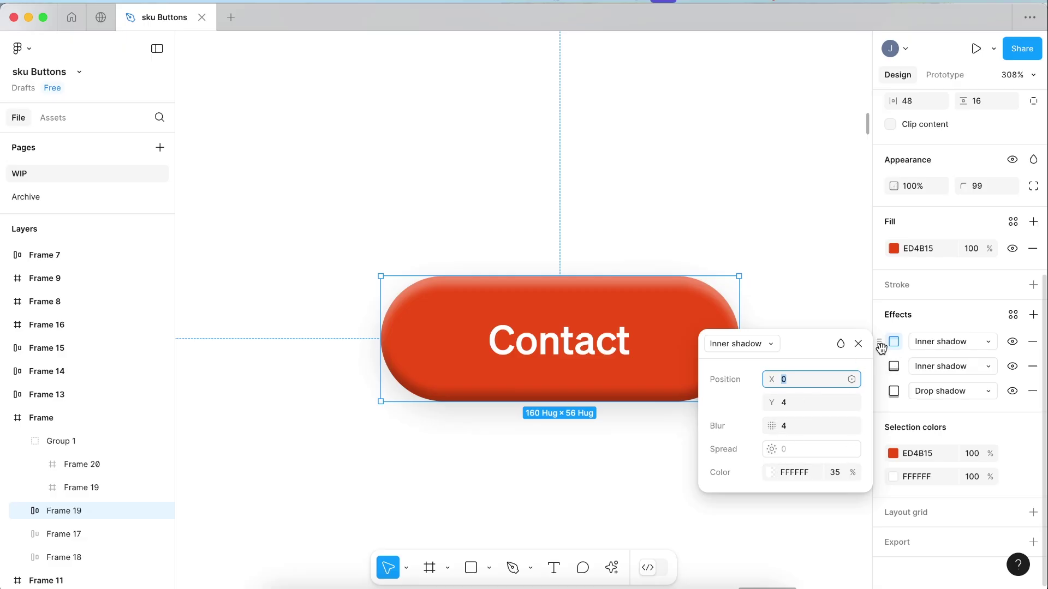
pyautogui.click(888, 365)
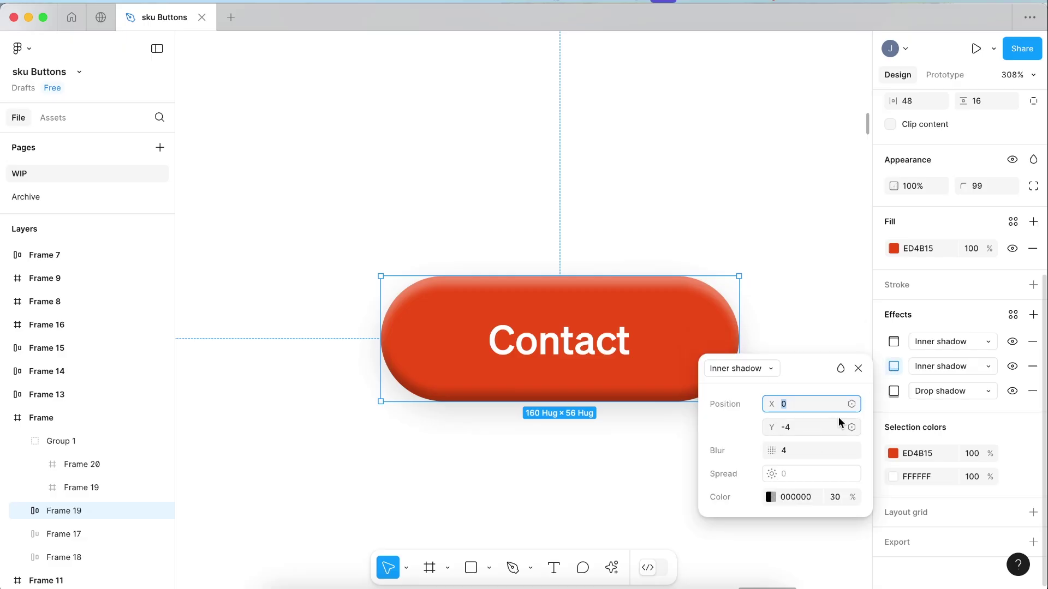
pyautogui.click(800, 316)
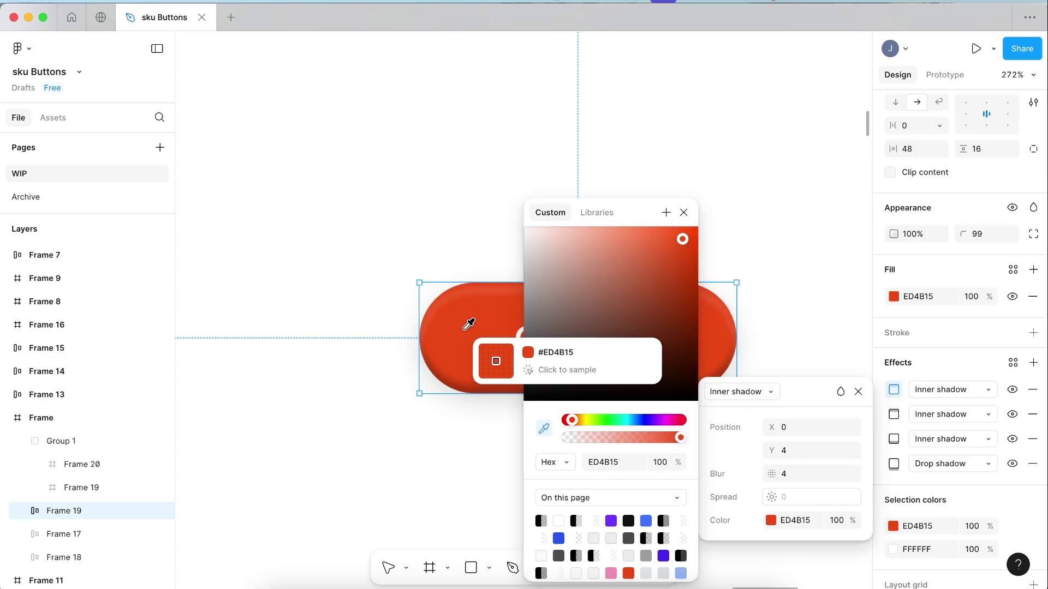
pyautogui.click(794, 451)
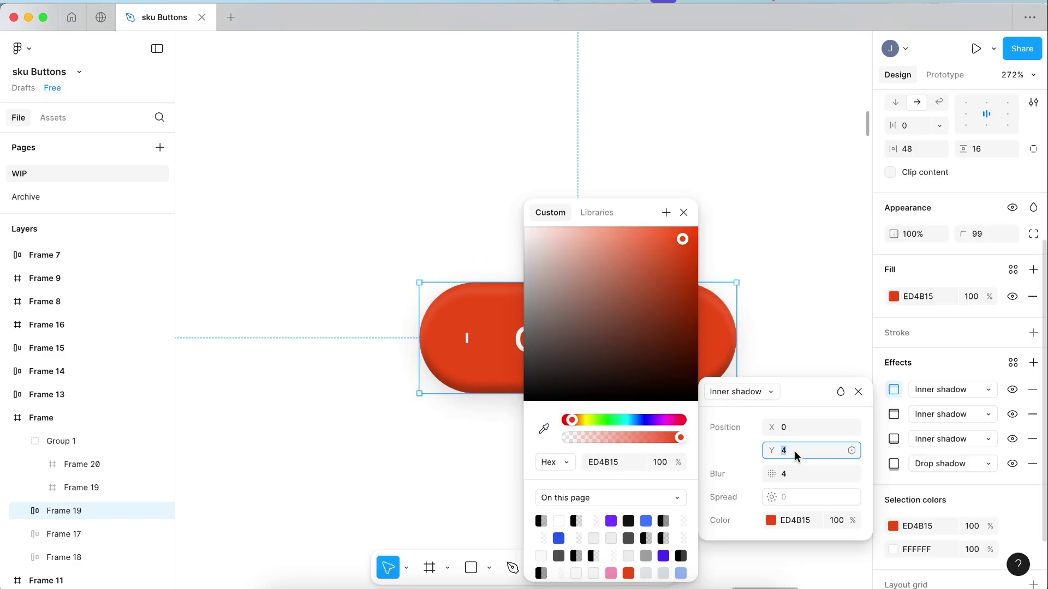
pyautogui.press('Up')
pyautogui.press('Escape')
pyautogui.press('Escape')
# Step: Set the white highlight inner shadow to 65% opacity with a blur of 14
pyautogui.scroll(2, 578, 338)
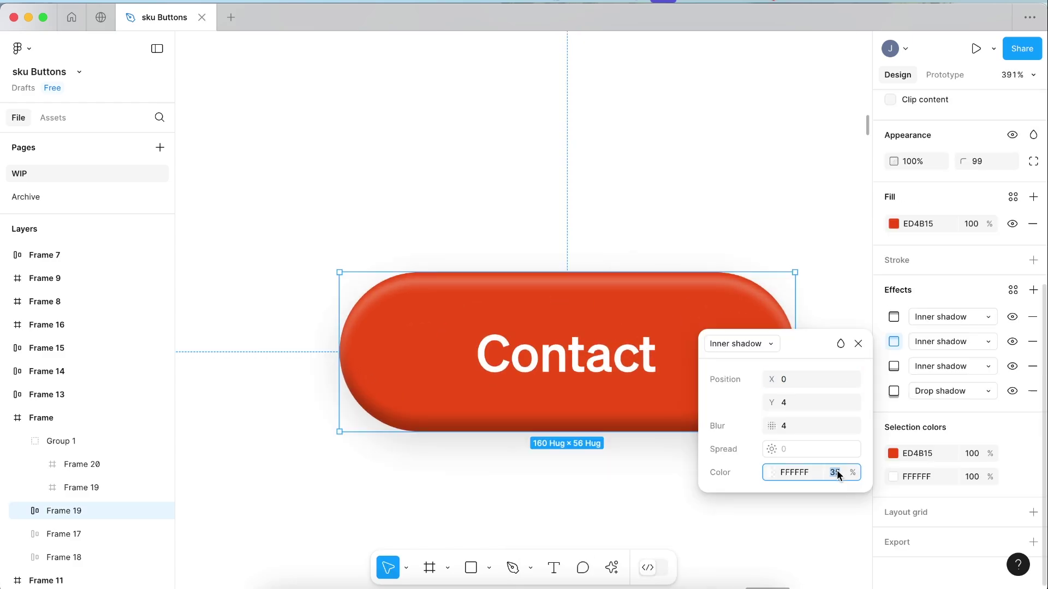
pyautogui.write('65')
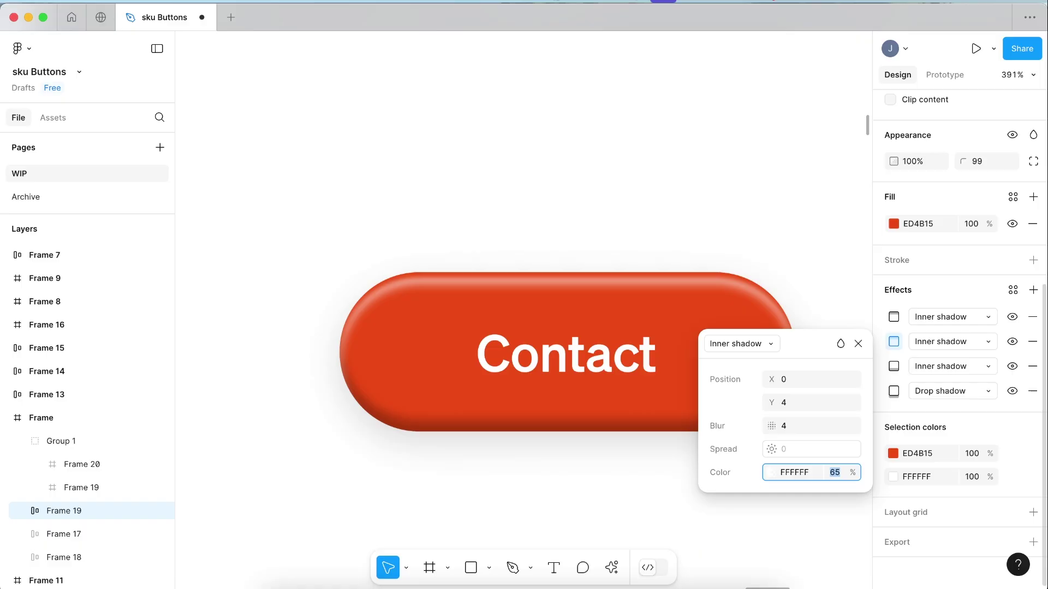
pyautogui.click(790, 402)
pyautogui.click(786, 425)
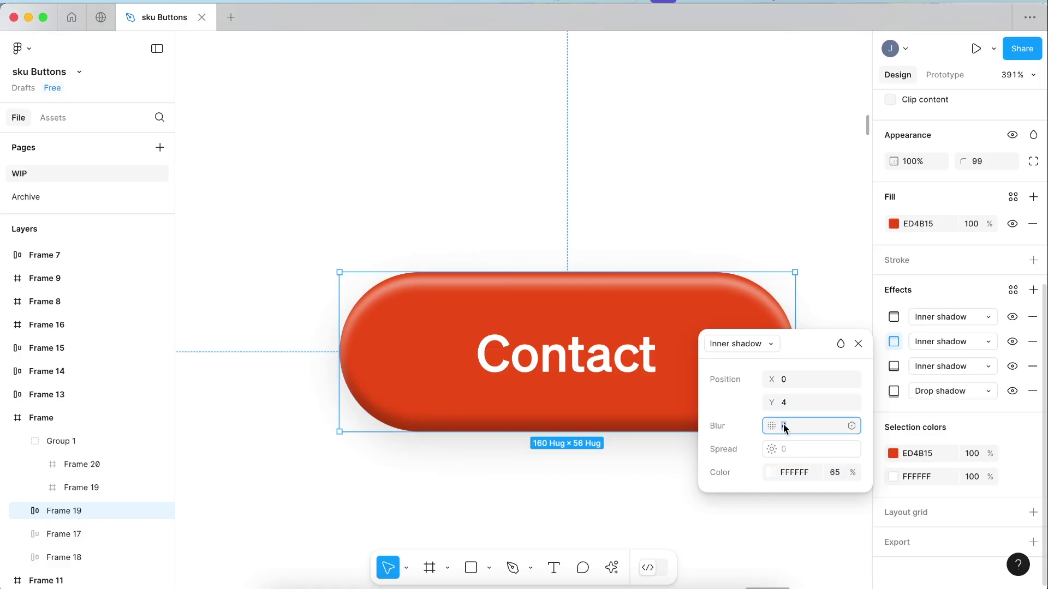
pyautogui.hotkey('shift', 'Up')
pyautogui.hotkey('shift', 'Up')
pyautogui.hotkey('shift', 'Down')
pyautogui.click(622, 255)
pyautogui.scroll(-1, 619, 240)
pyautogui.hscroll(1, 620, 240)
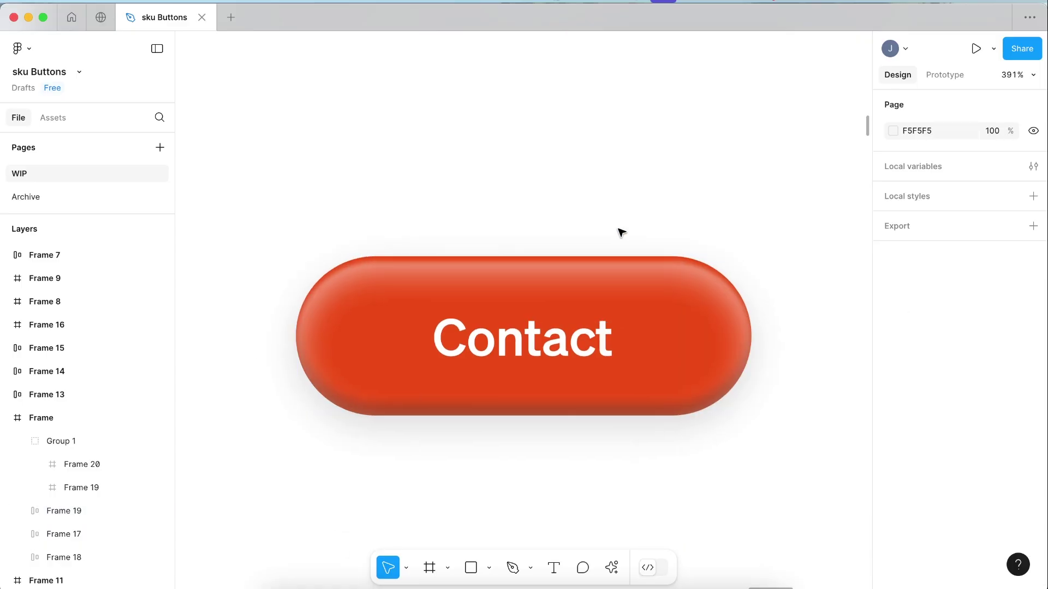
# Step: Give the dark bottom inner shadow 45% opacity and a blur of 5
pyautogui.click(554, 327)
pyautogui.scroll(-3, 943, 473)
pyautogui.scroll(-3, 944, 478)
pyautogui.click(896, 368)
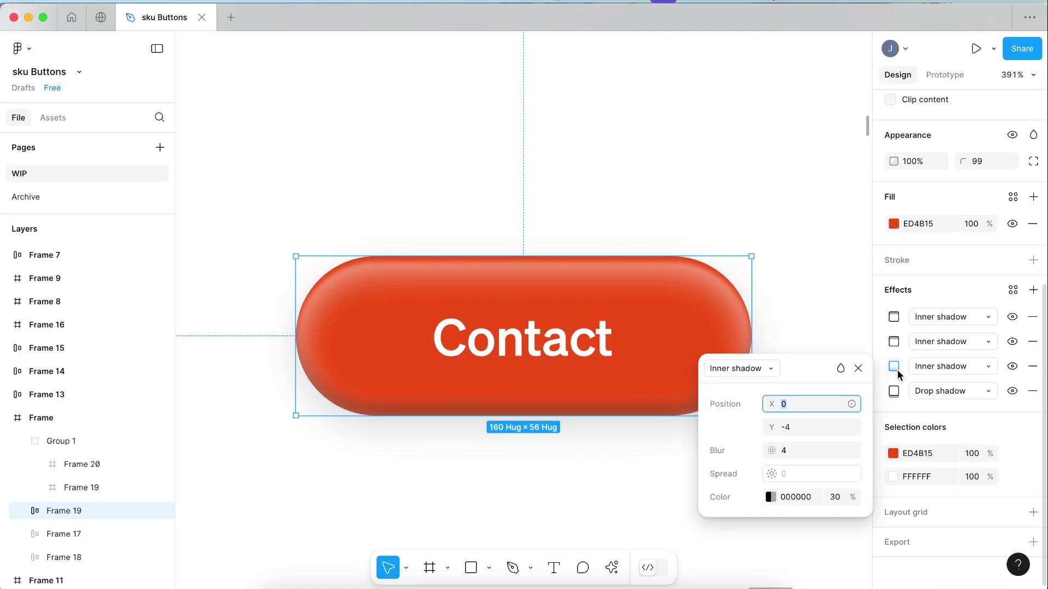
pyautogui.click(833, 496)
pyautogui.write('35')
pyautogui.press('Return')
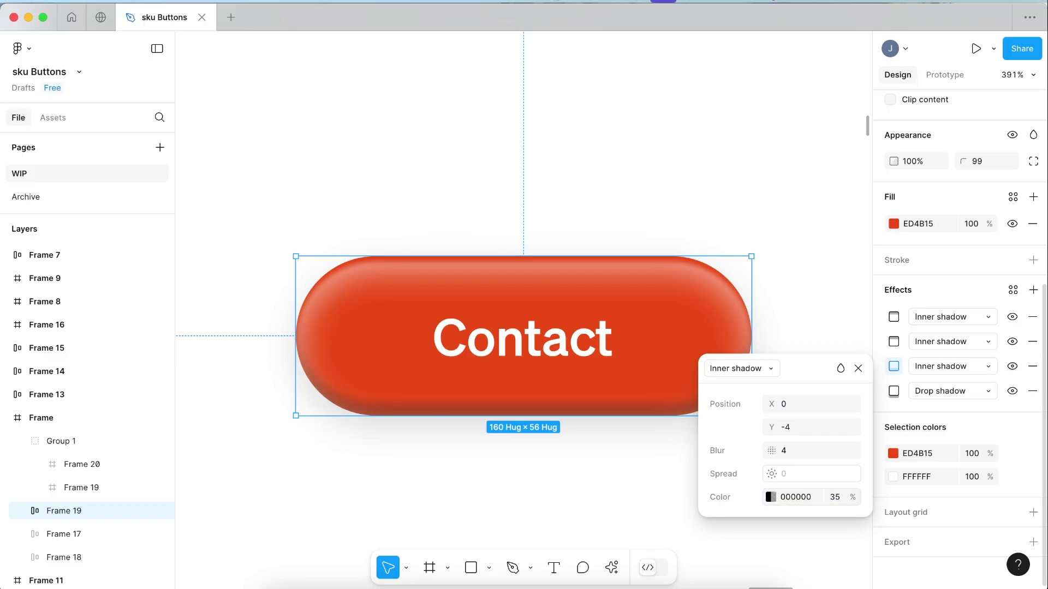
pyautogui.click(833, 498)
pyautogui.write('45')
pyautogui.press('Return')
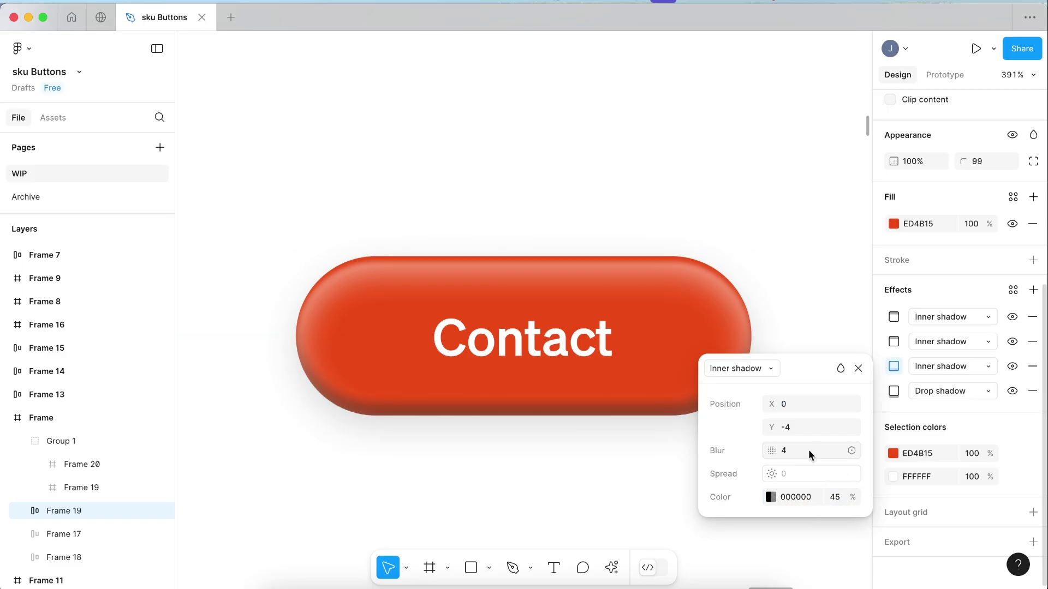
pyautogui.click(798, 447)
pyautogui.write('5')
pyautogui.press('Return')
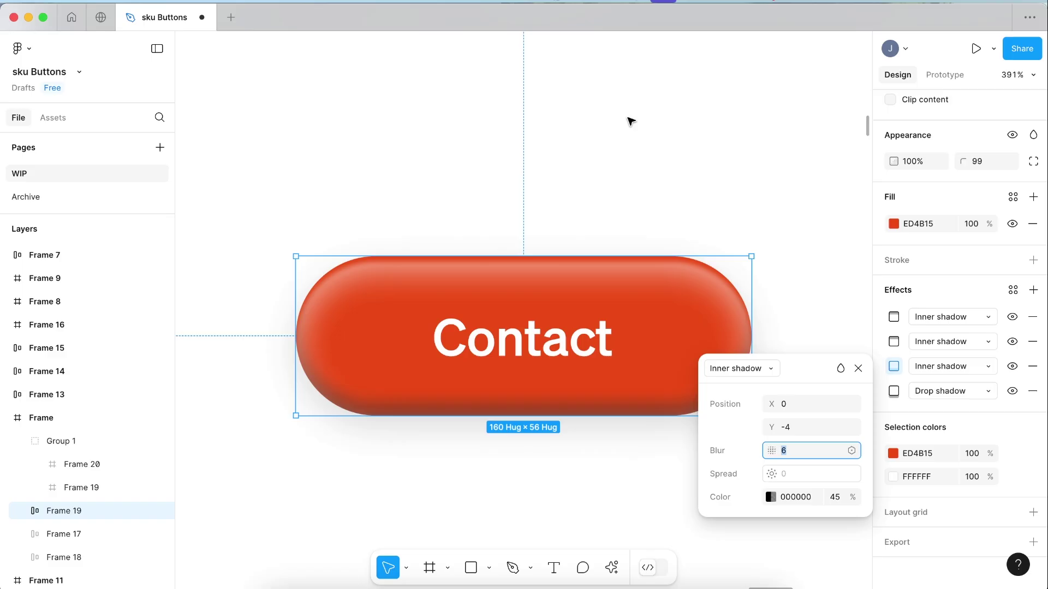
pyautogui.click(627, 120)
# Step: Set the red edge inner shadow to 50% opacity and preview the shaded button
pyautogui.scroll(-3, 627, 120)
pyautogui.click(573, 257)
pyautogui.scroll(2, 573, 256)
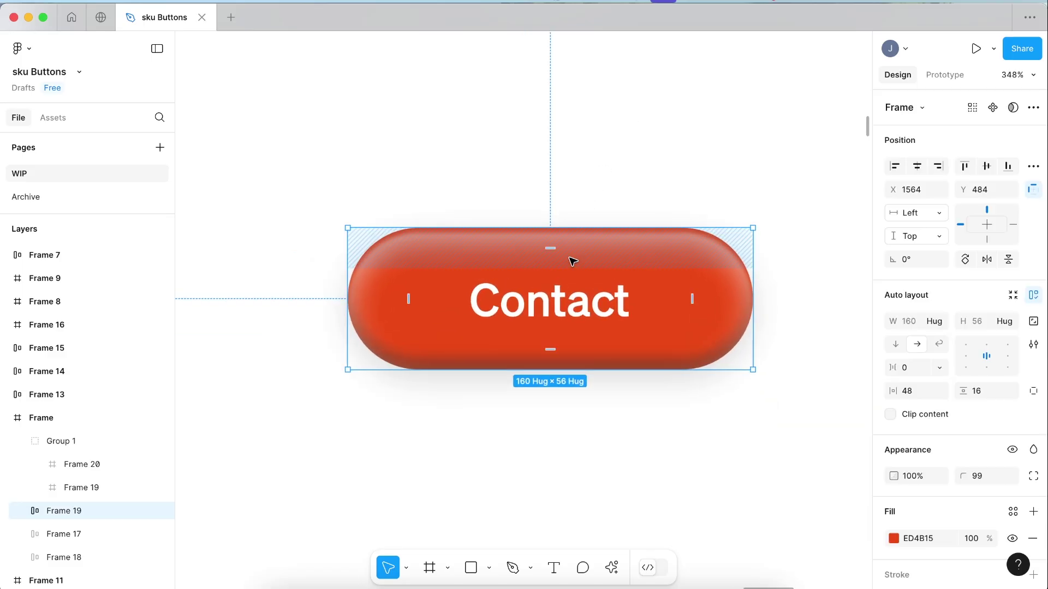
pyautogui.scroll(-5, 931, 481)
pyautogui.click(893, 385)
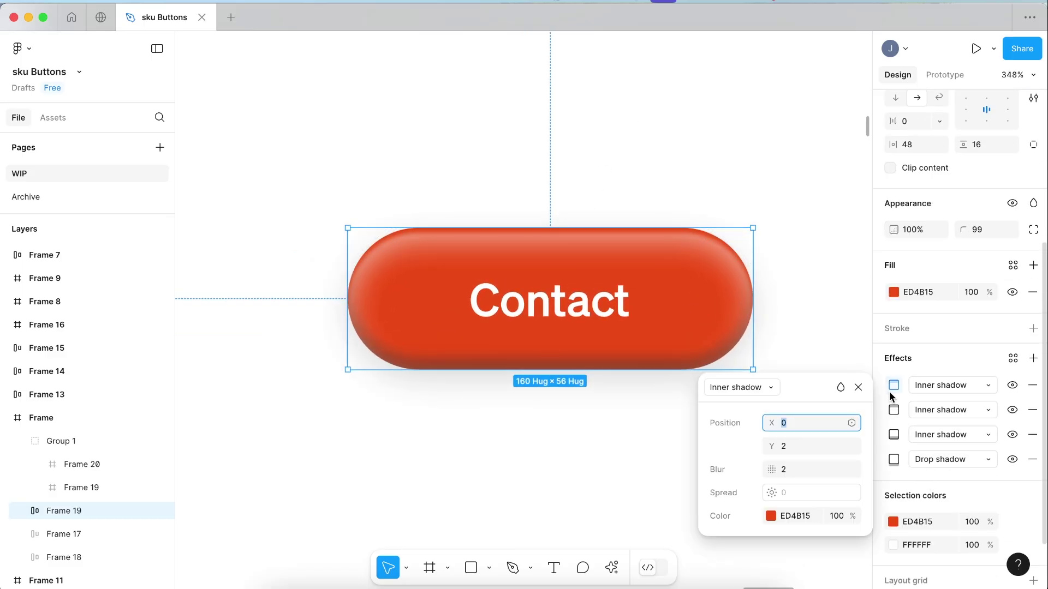
pyautogui.click(836, 516)
pyautogui.write('50')
pyautogui.press('Return')
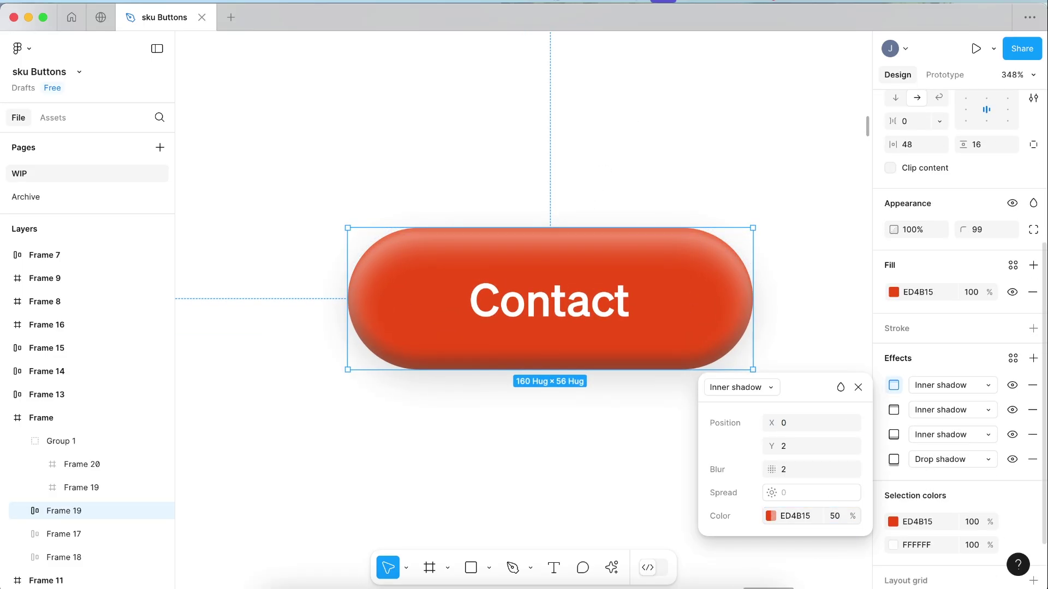
pyautogui.click(835, 516)
pyautogui.click(587, 127)
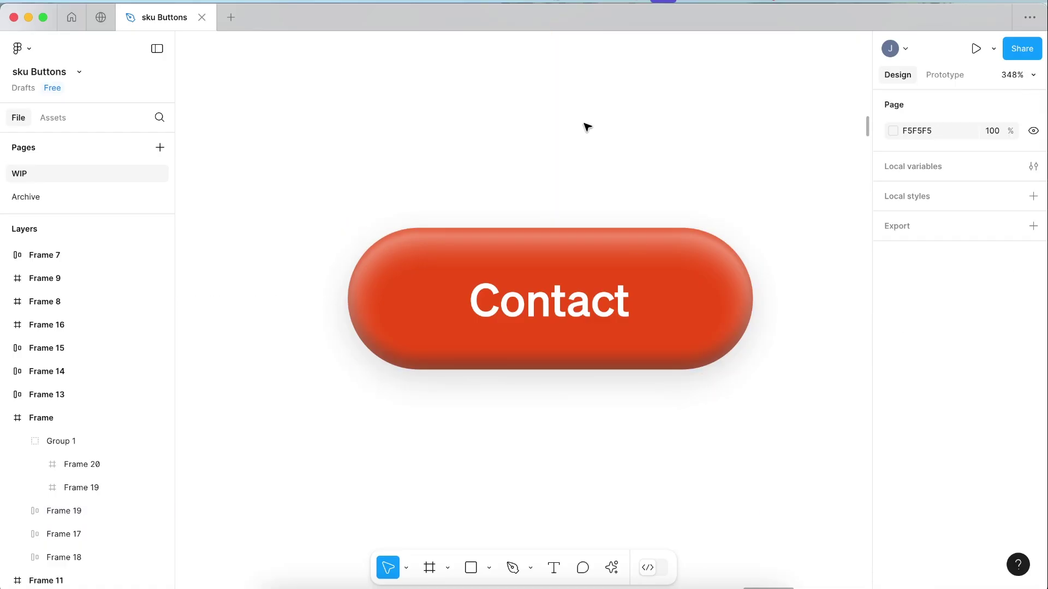